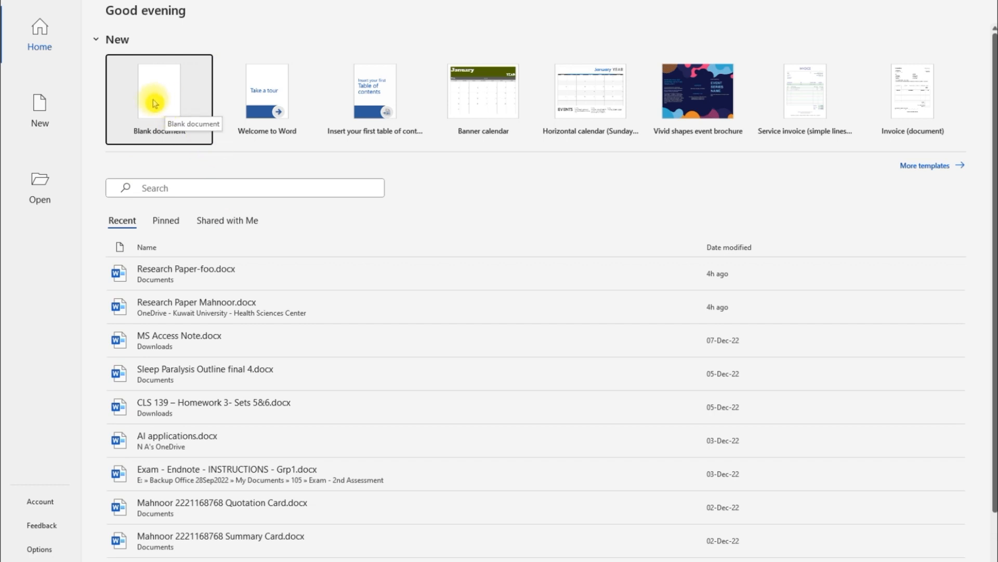
Create a blank document and fill it with five sample-text paragraphs using the formula =rand(5,2).
click(170, 107)
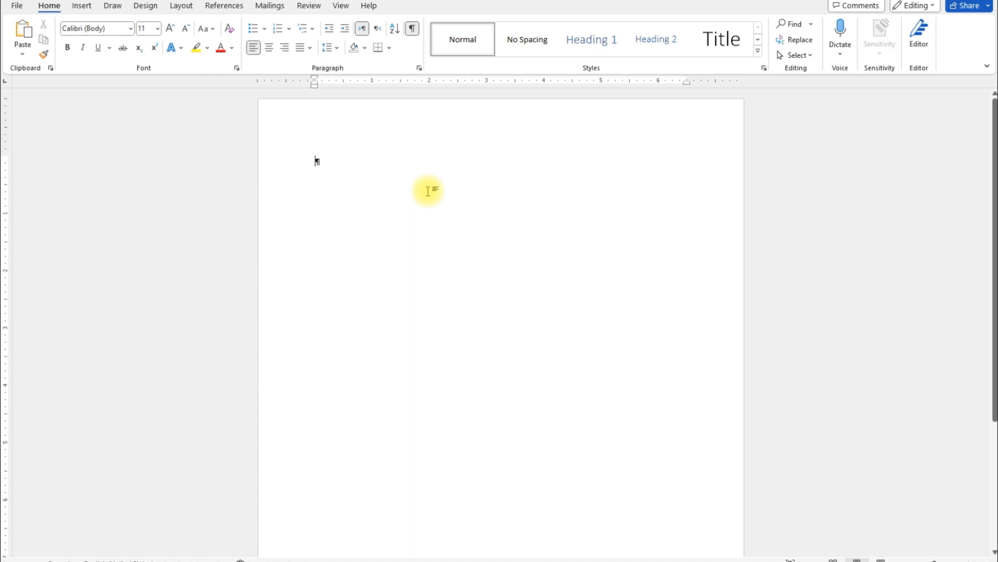
text(=)
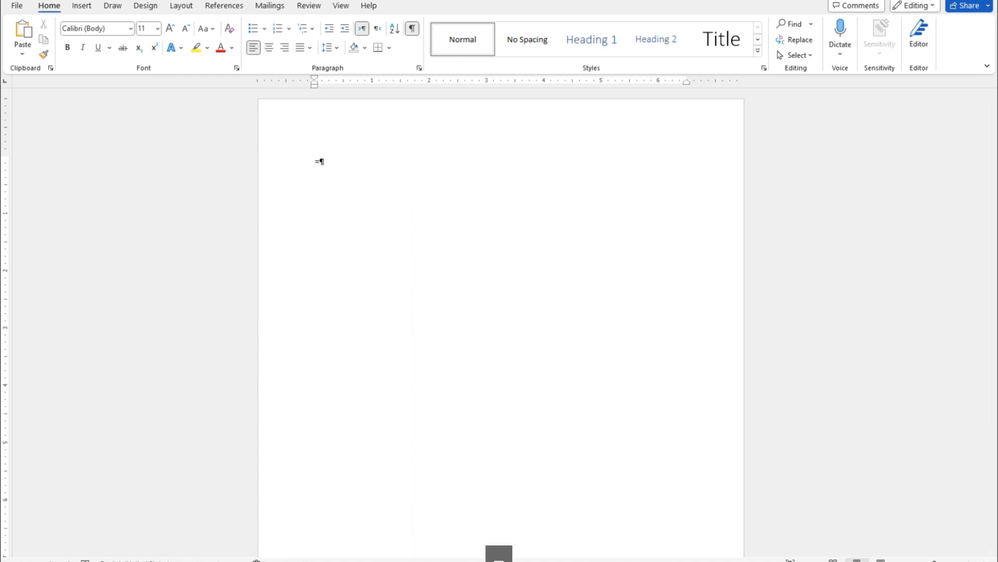
text(rand9)
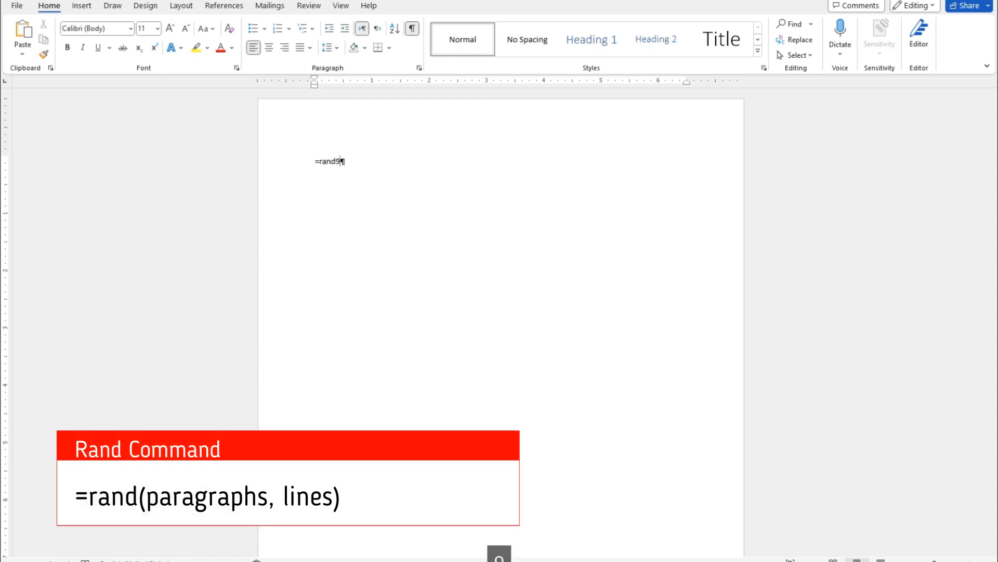
key(BackSpace)
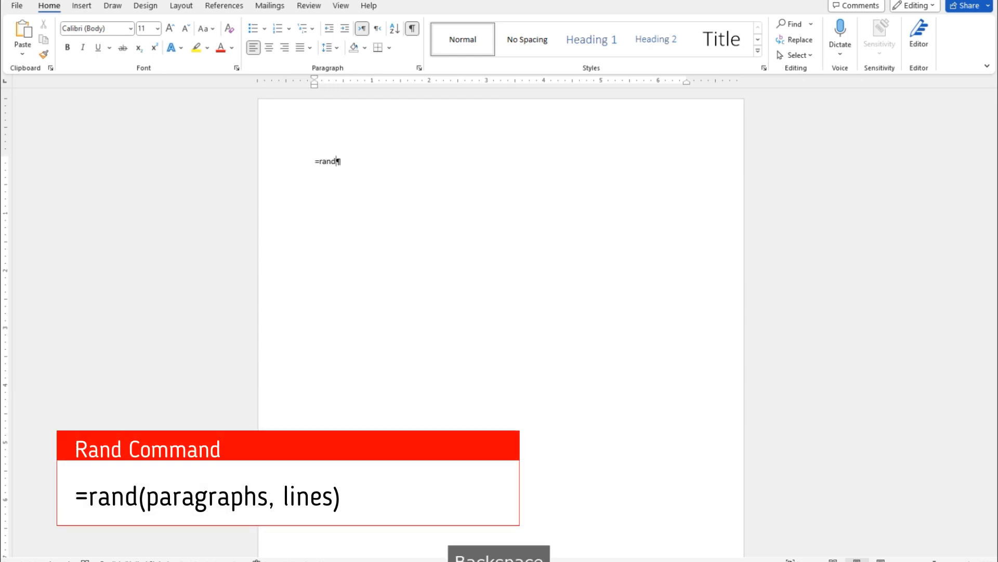
text(()
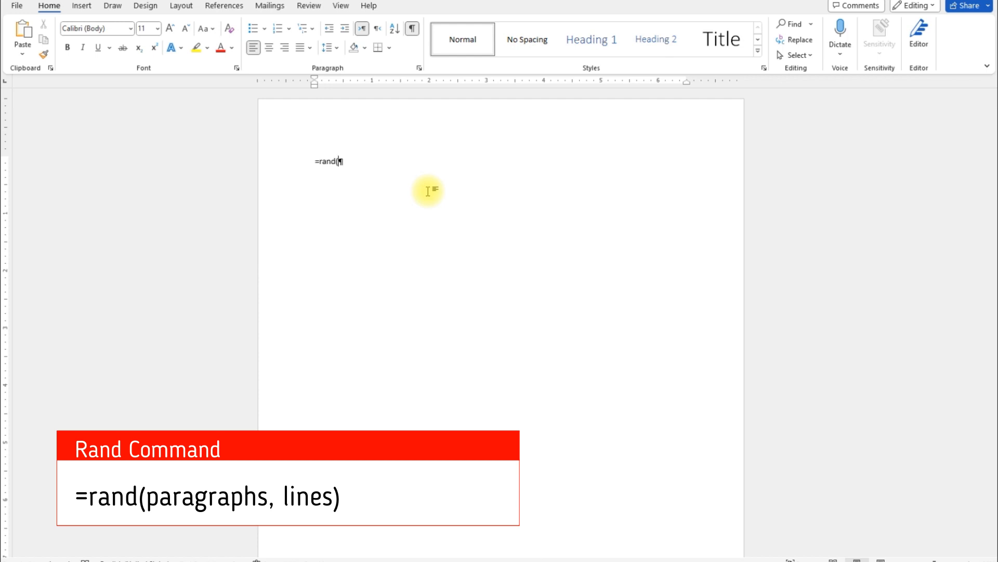
text(5)
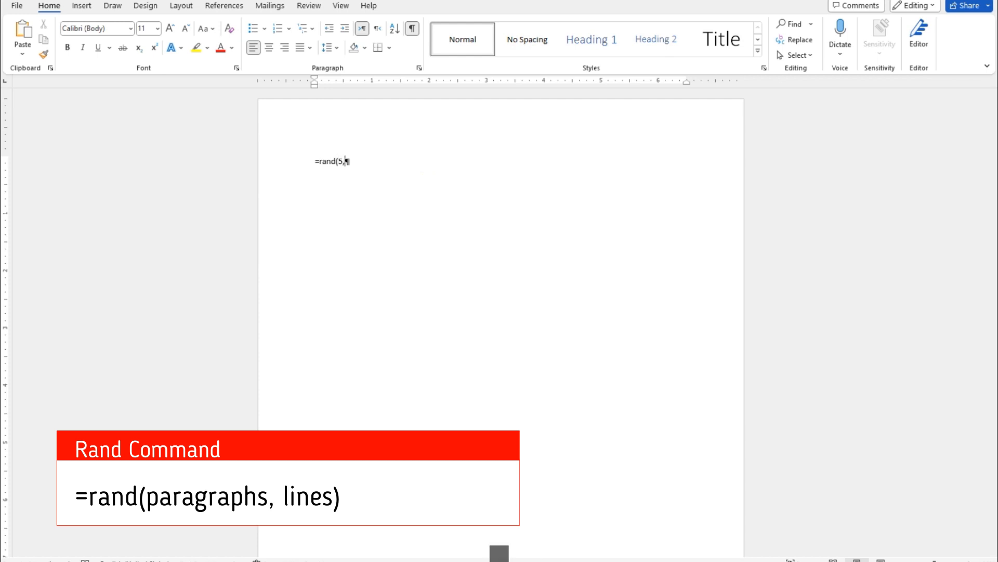
text(,2)
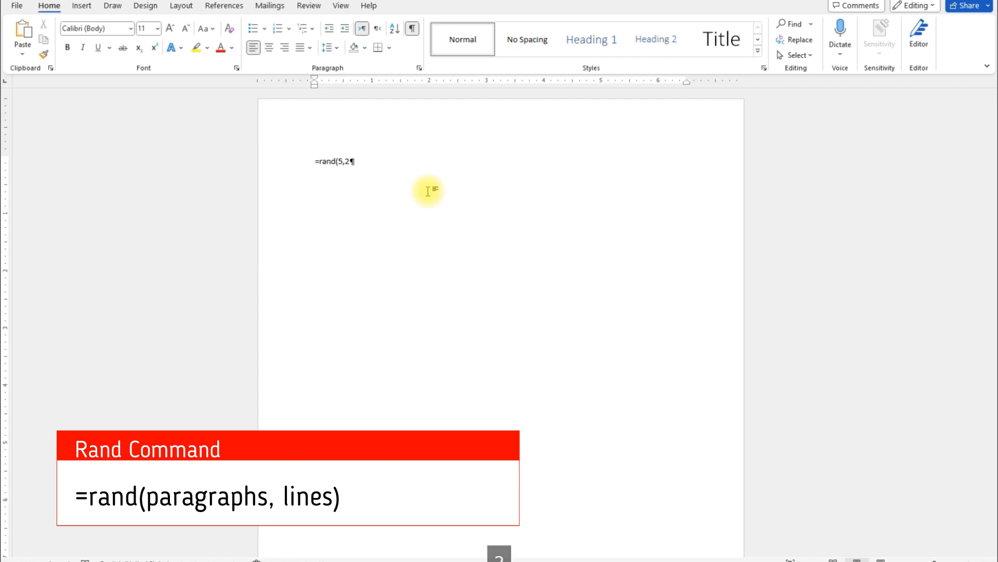
text())
key(Return)
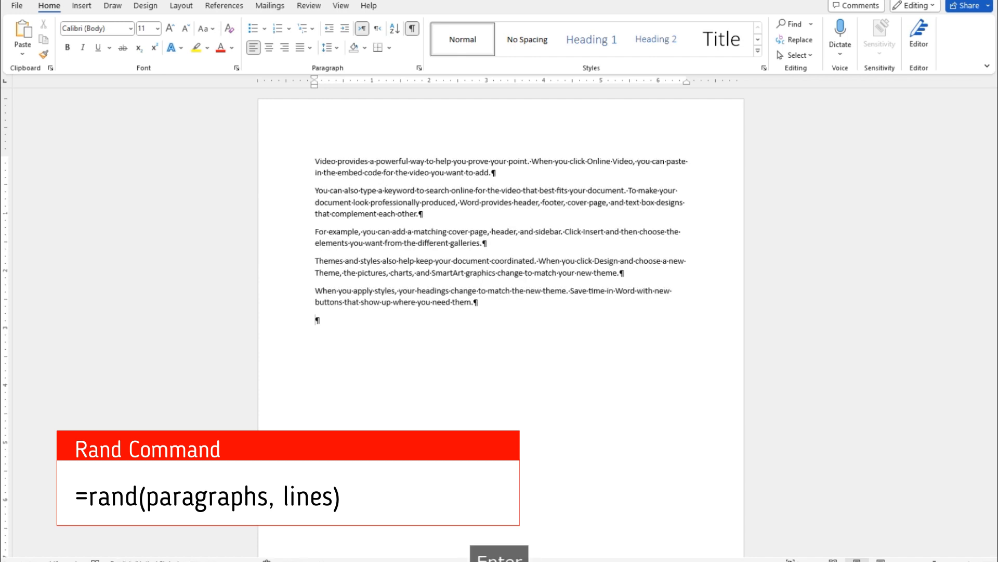
Add the title "Chapter 1" at the start of the document with one blank line between it and the body text.
click(314, 161)
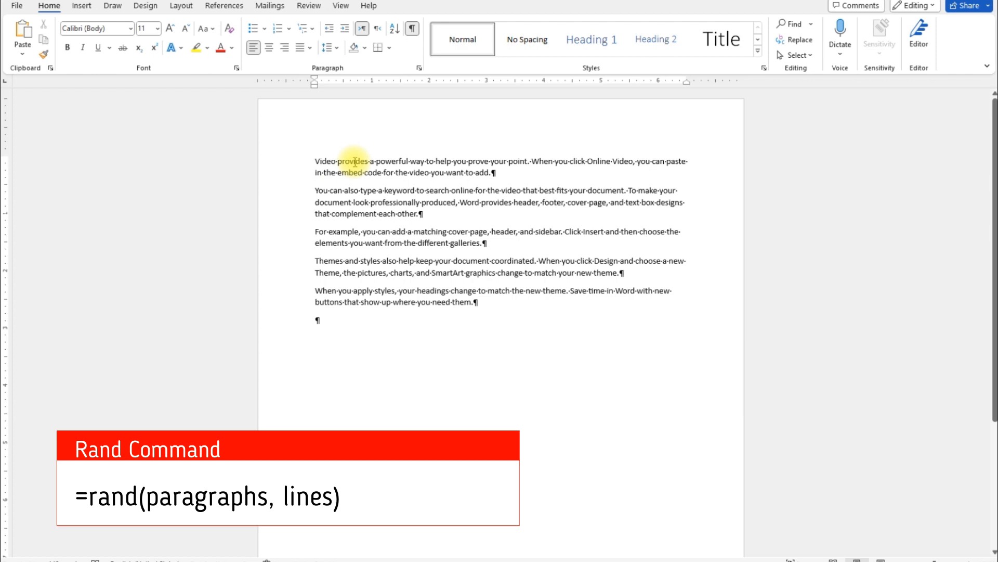
key(Return)
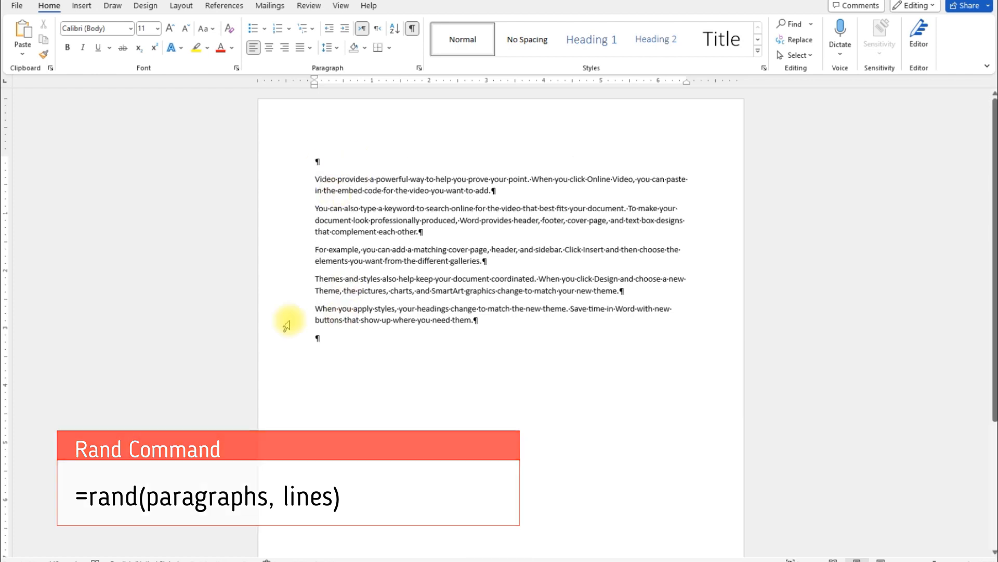
click(314, 339)
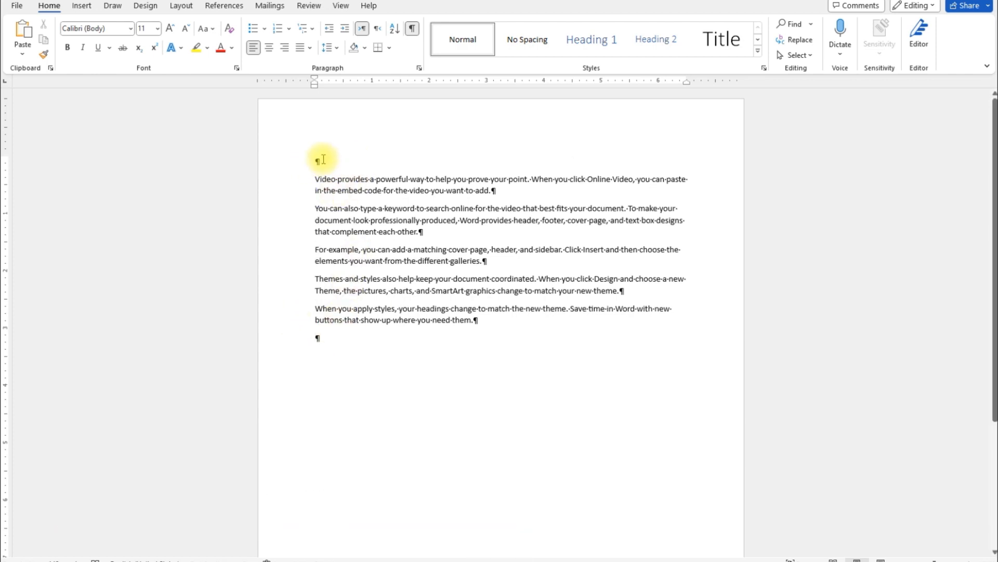
click(320, 179)
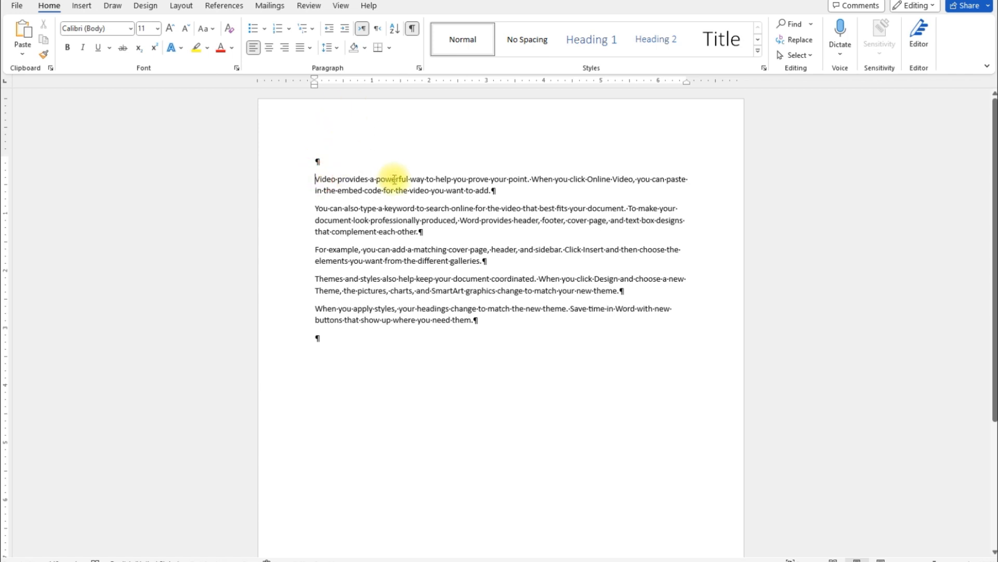
key(Return)
click(339, 162)
text(Chapt)
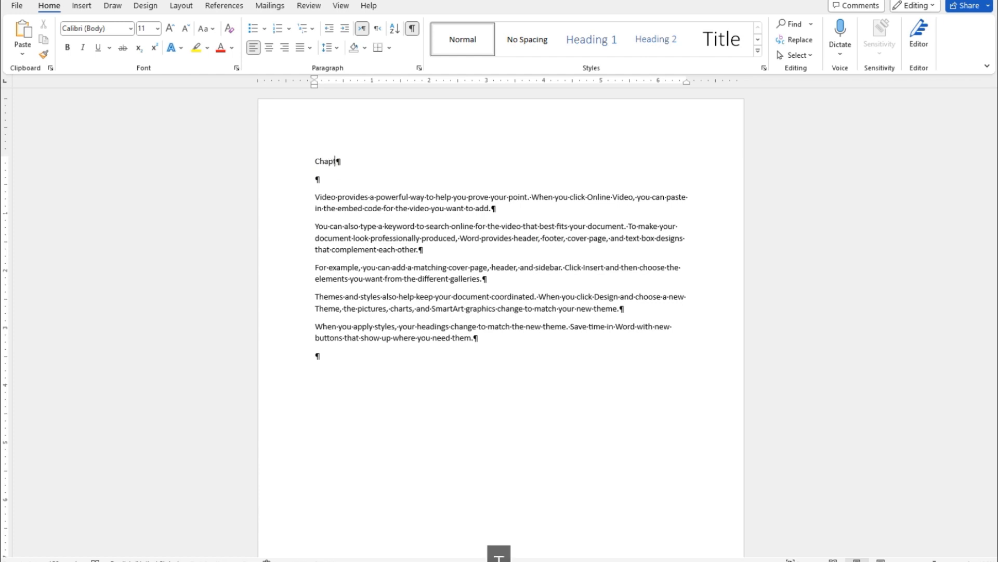
text(er 1)
Enter the section heading "Introduction" directly above the first body paragraph, keeping a blank line under the chapter title.
click(319, 190)
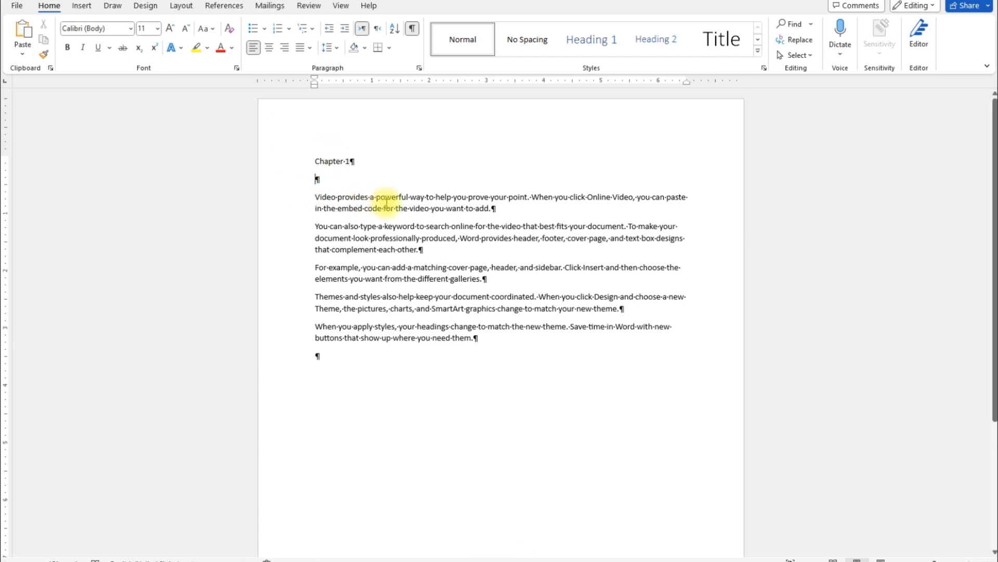
key(Return)
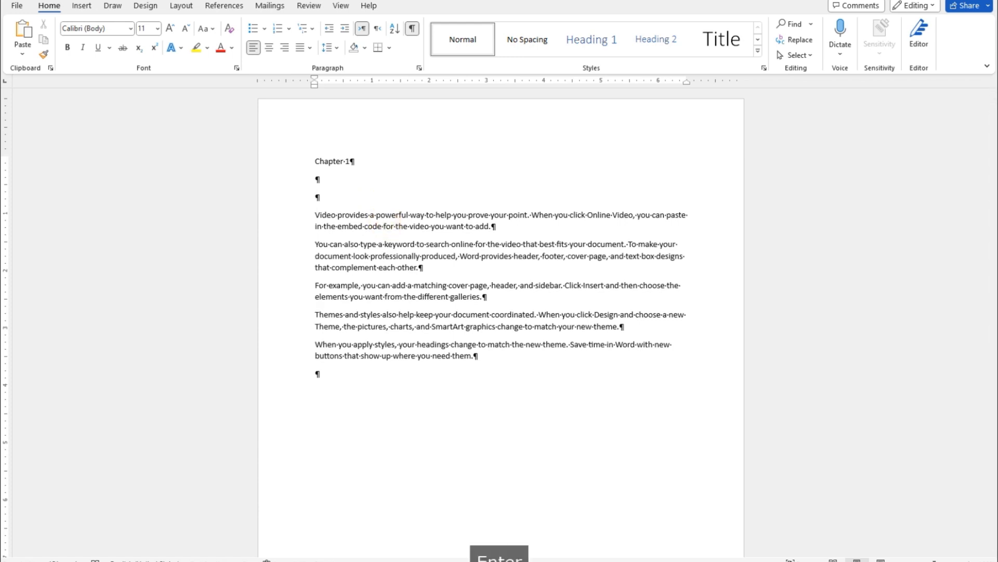
text(Intr)
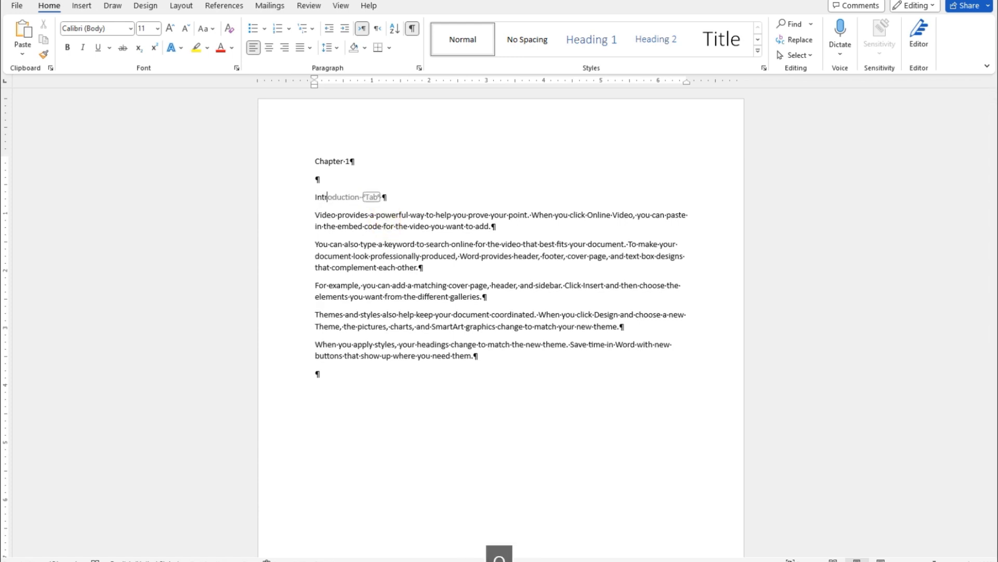
text(o)
key(Tab)
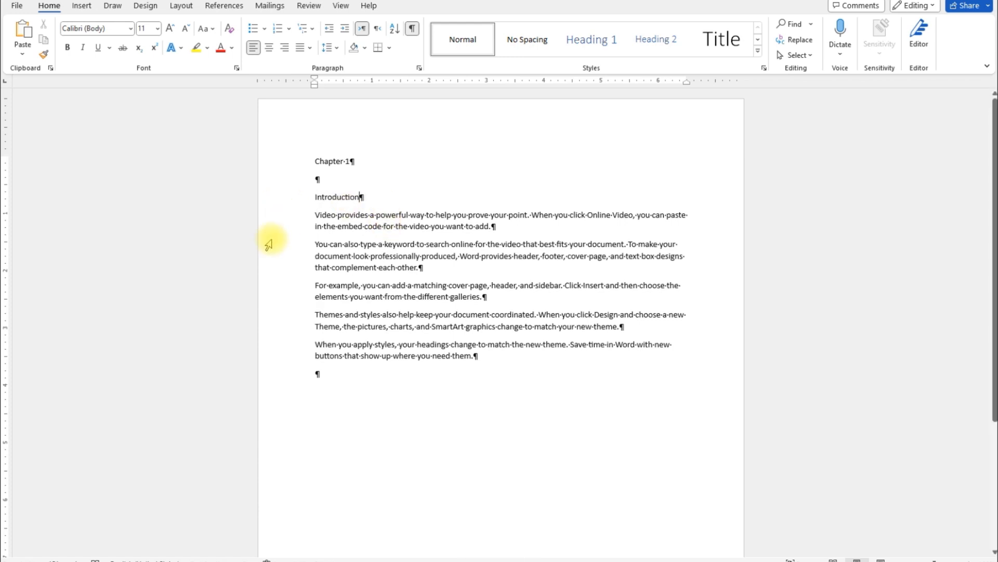
Add the section heading "Themes" above the paragraph starting "Themes and styles", with a blank line before the heading.
click(316, 316)
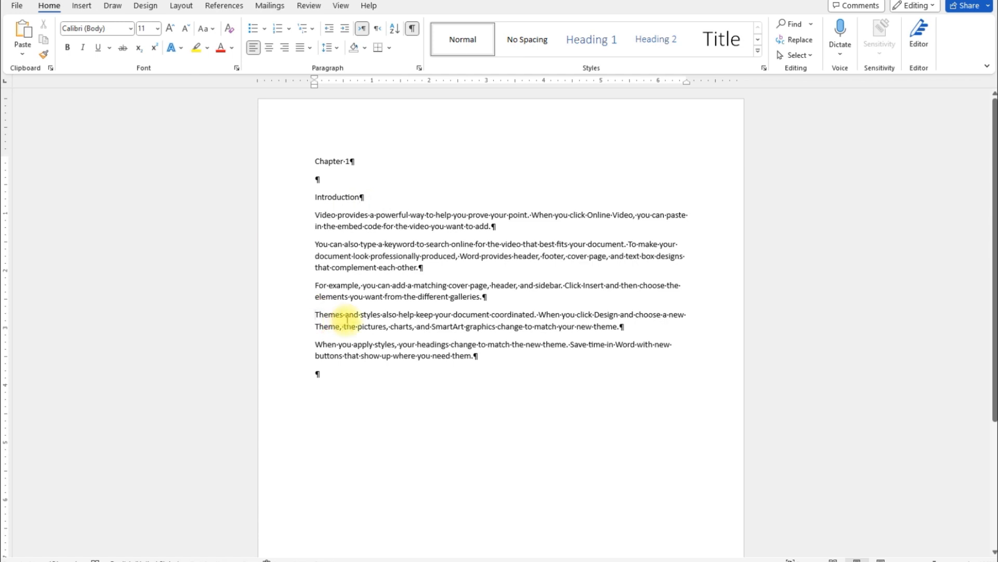
key(Return)
key(Return)
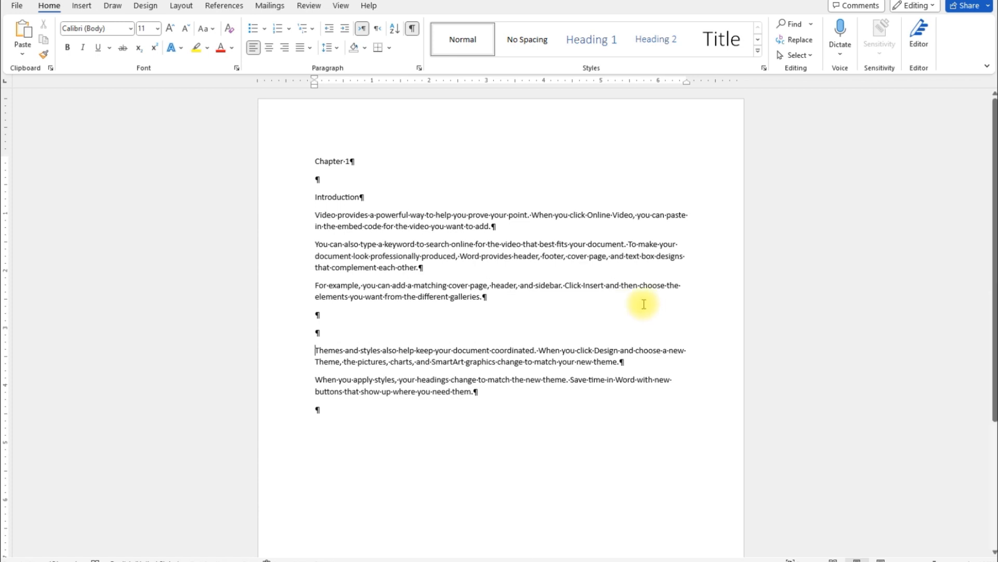
click(321, 334)
text(Themes)
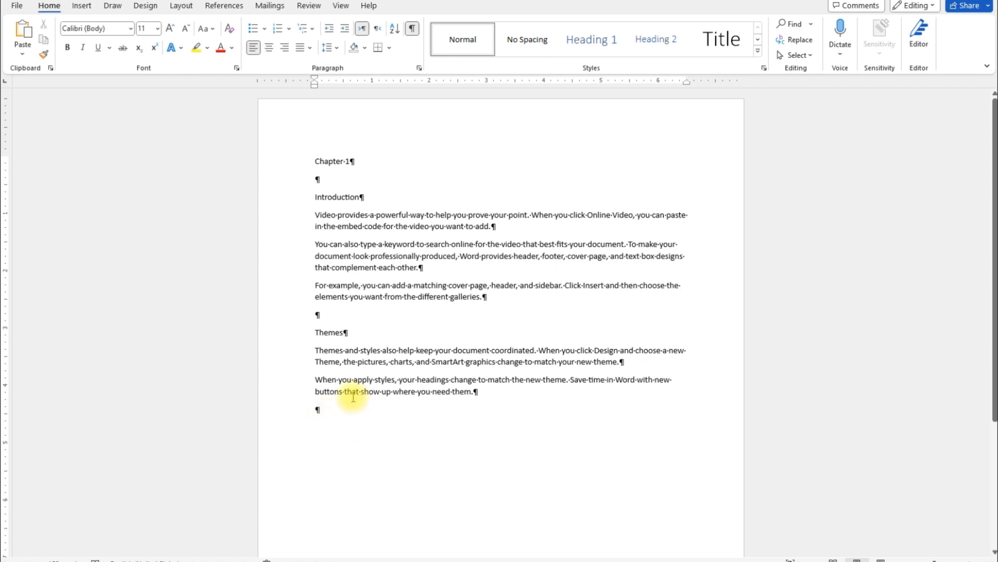
Insert a page break at the empty paragraph after the last body paragraph of Chapter 1.
scroll(353, 397, down, 2)
click(319, 352)
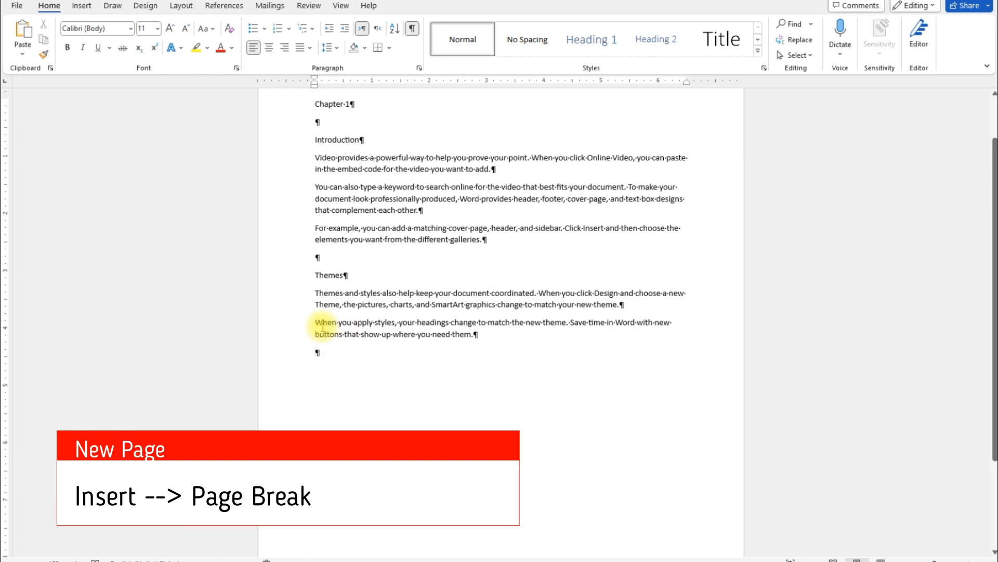
click(82, 6)
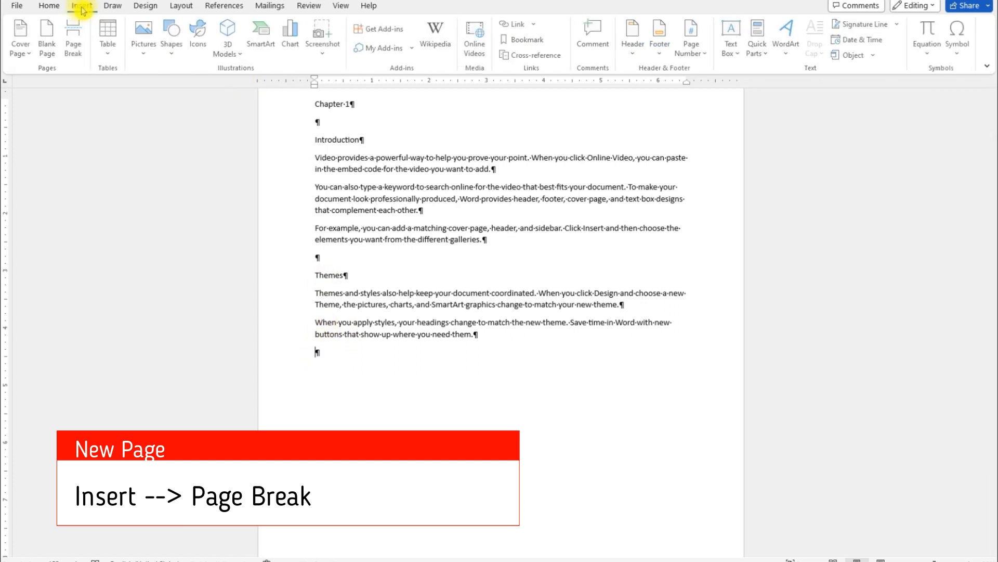
click(75, 39)
Fill the new page with six sample-text paragraphs of five sentences each using the formula =rand(6, 5).
scroll(346, 224, down, 3)
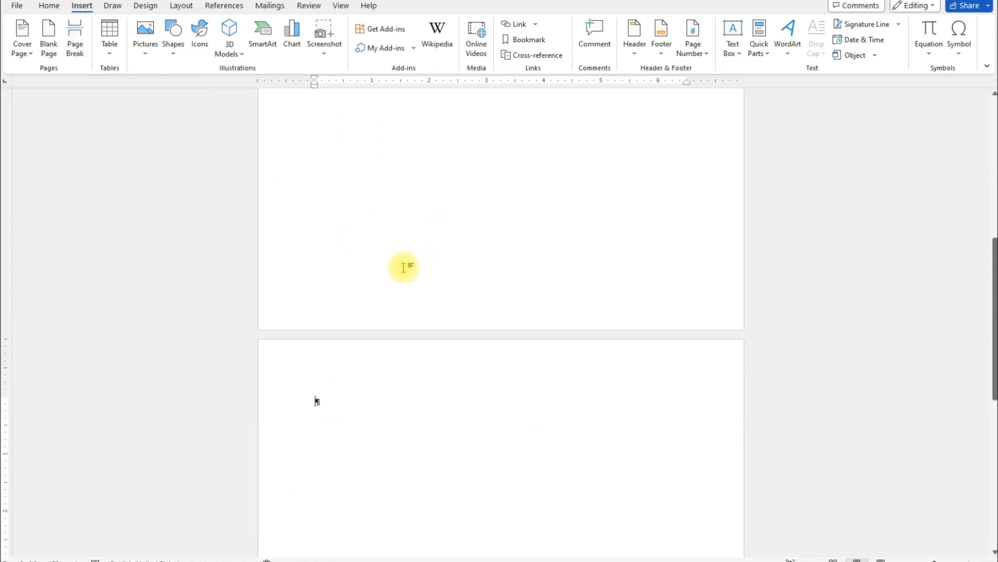
text(=rand()
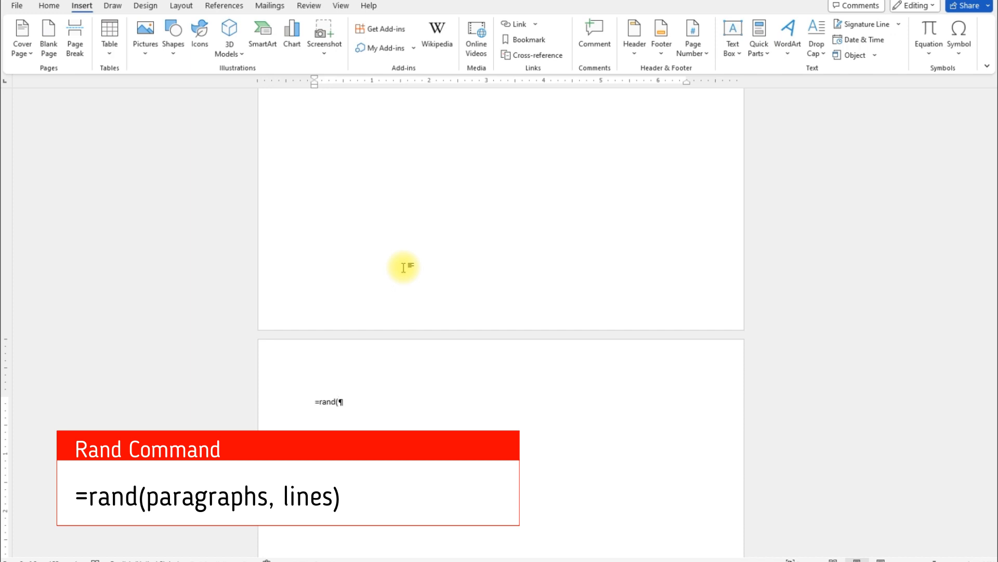
text(6)
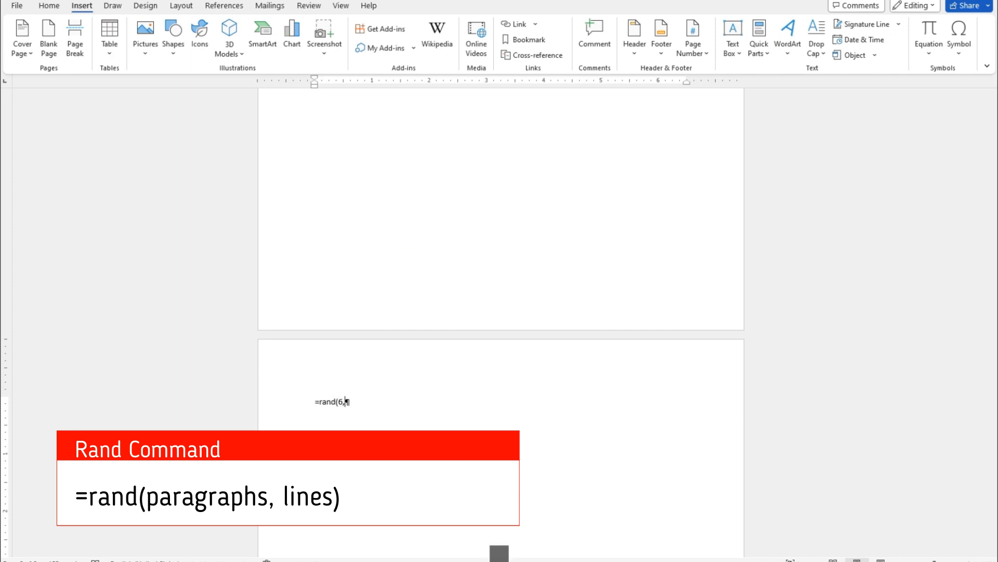
text(, 5))
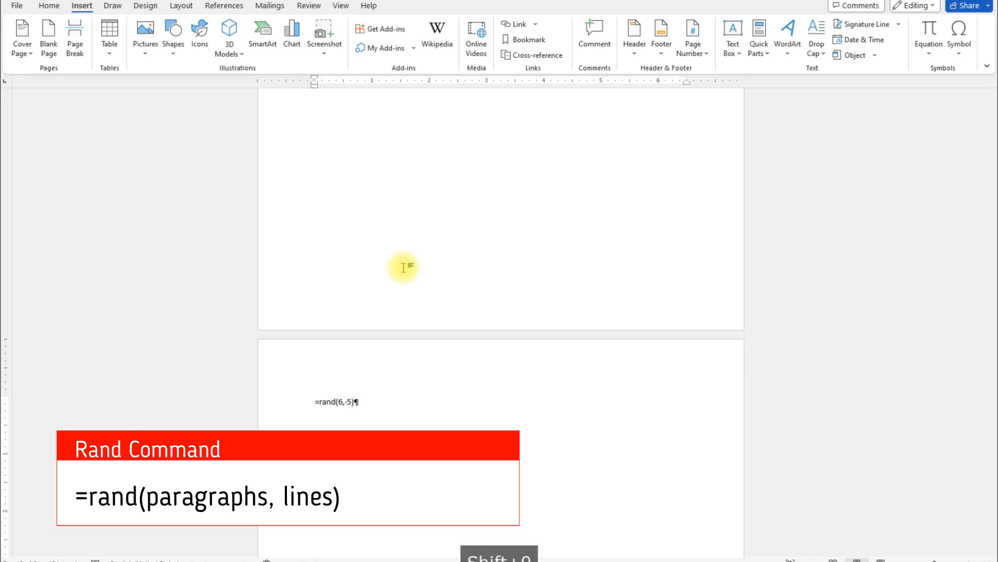
key(Return)
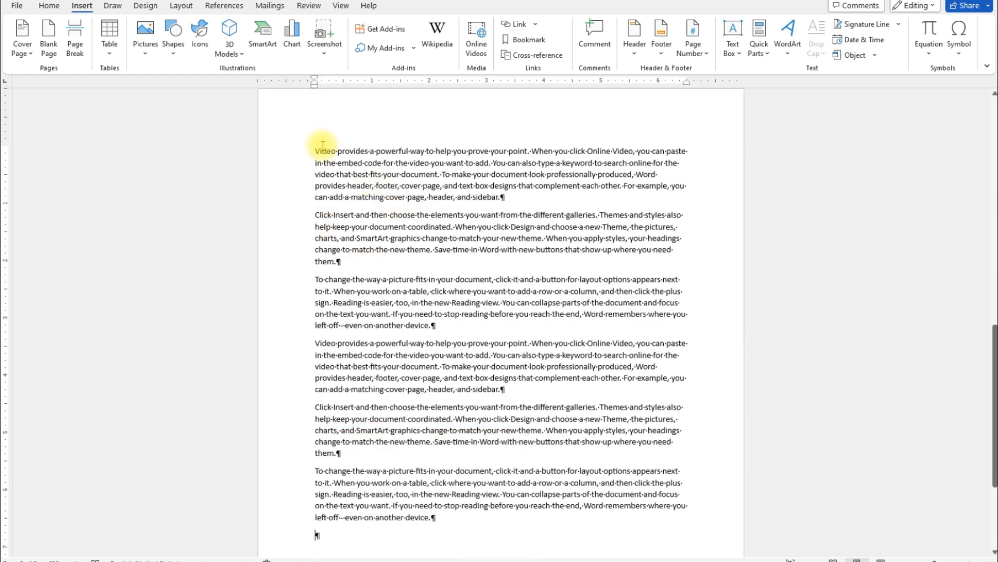
Add the title "Chapter 2" on its own line above the second page's first paragraph.
click(314, 152)
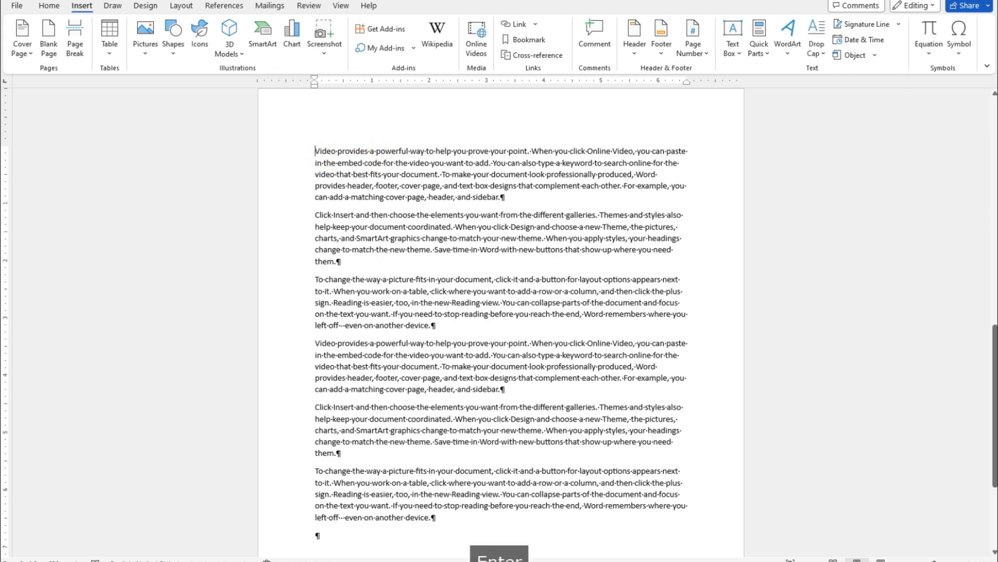
key(Return)
click(319, 151)
text(Chap)
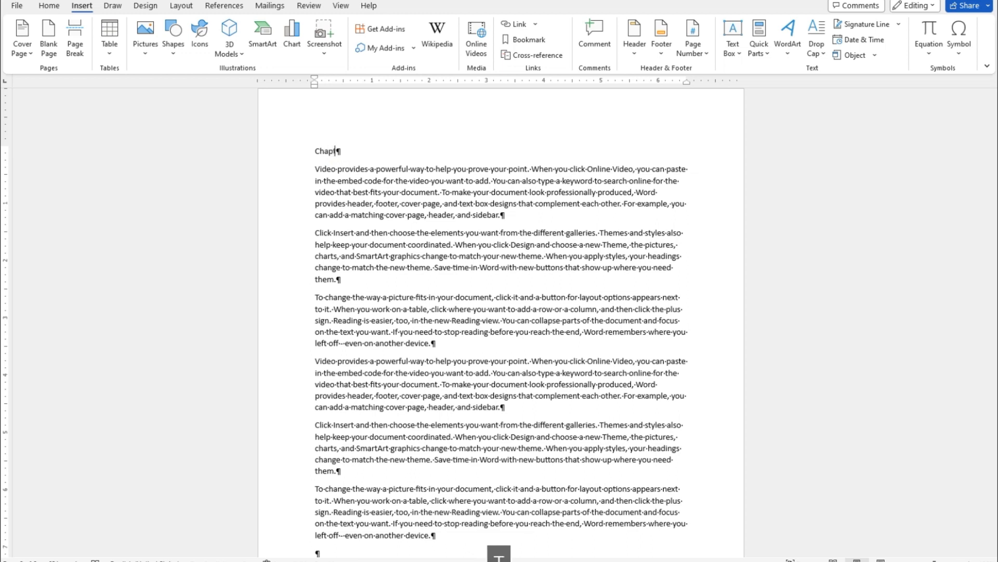
text(ter 2)
Enter the section heading "Video Creation" above the first Chapter 2 paragraph, leaving a blank line under the chapter title.
key(Return)
key(Return)
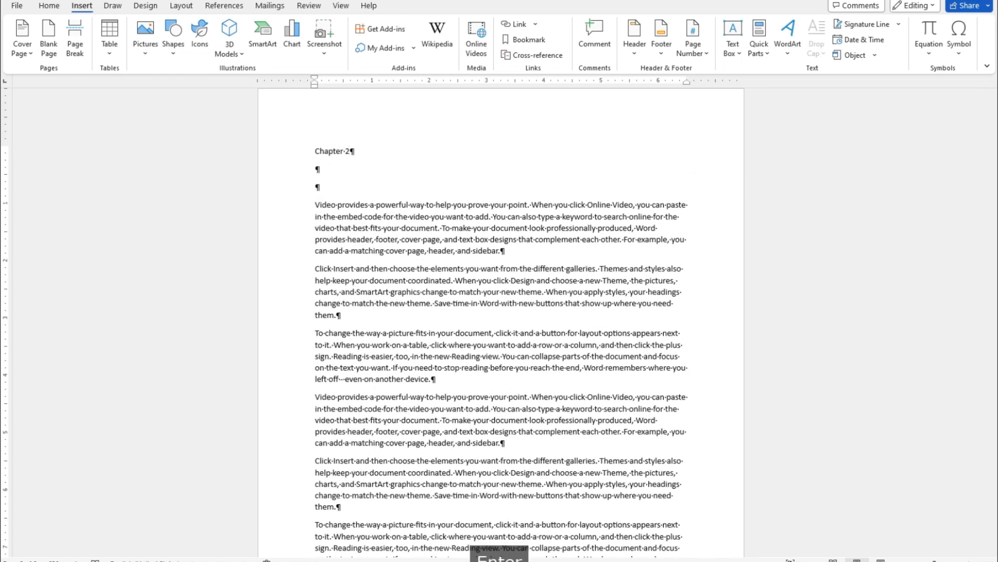
text(Video Crea)
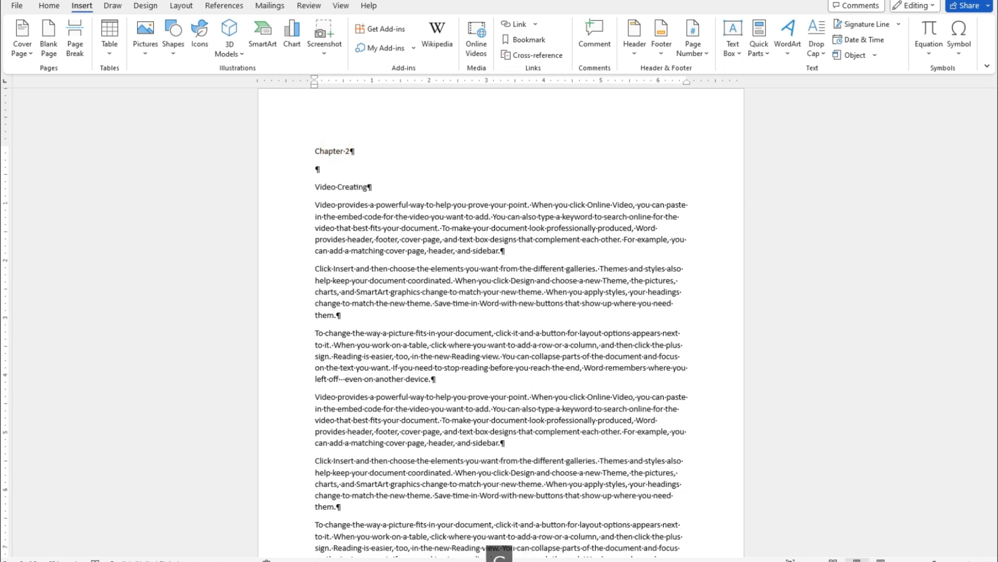
text(ting)
key(BackSpace)
text(on)
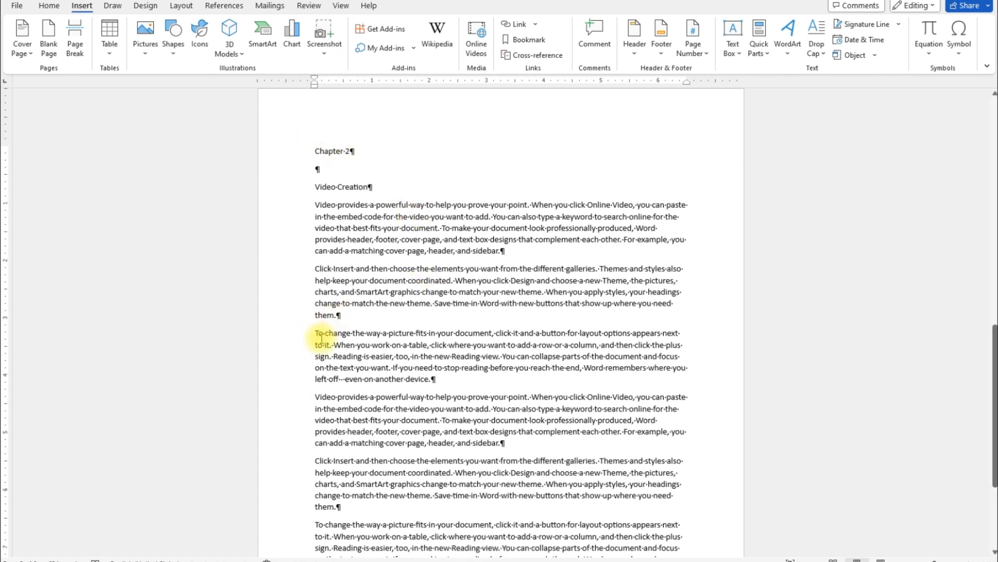
Add the section heading "Video Benefits" above the fourth body paragraph of Chapter 2, with a blank line before the heading.
scroll(411, 366, down, 5)
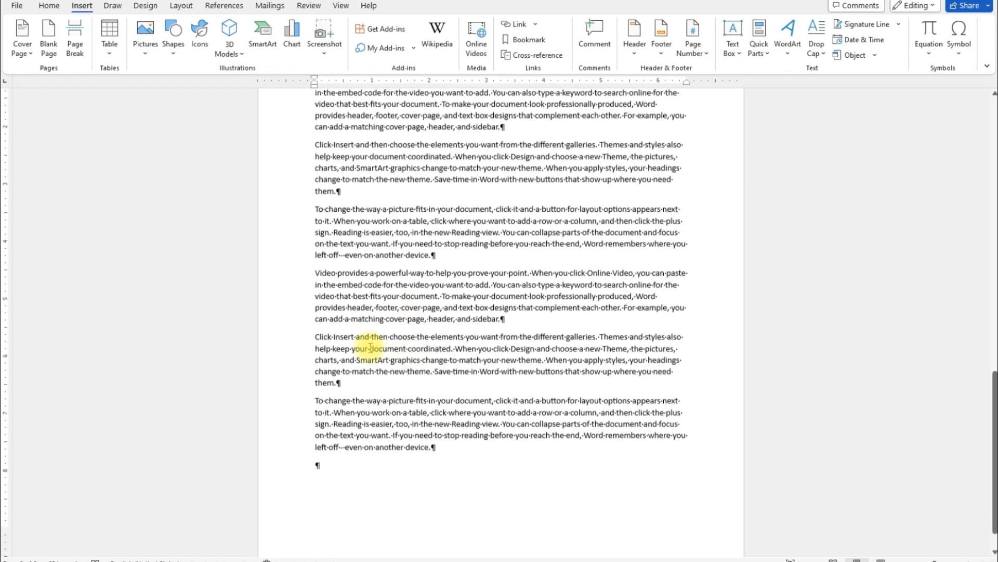
click(314, 263)
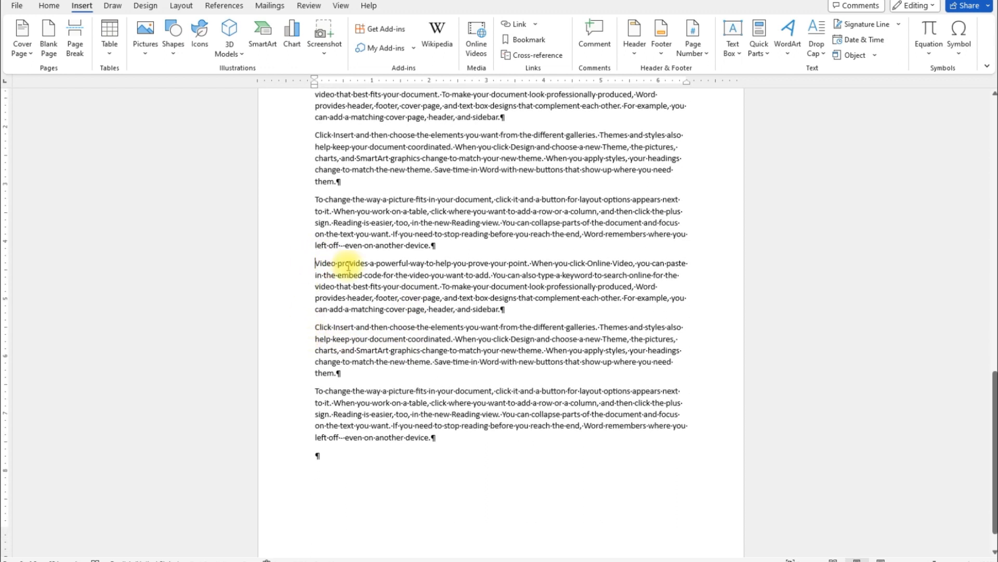
key(Return)
key(Return)
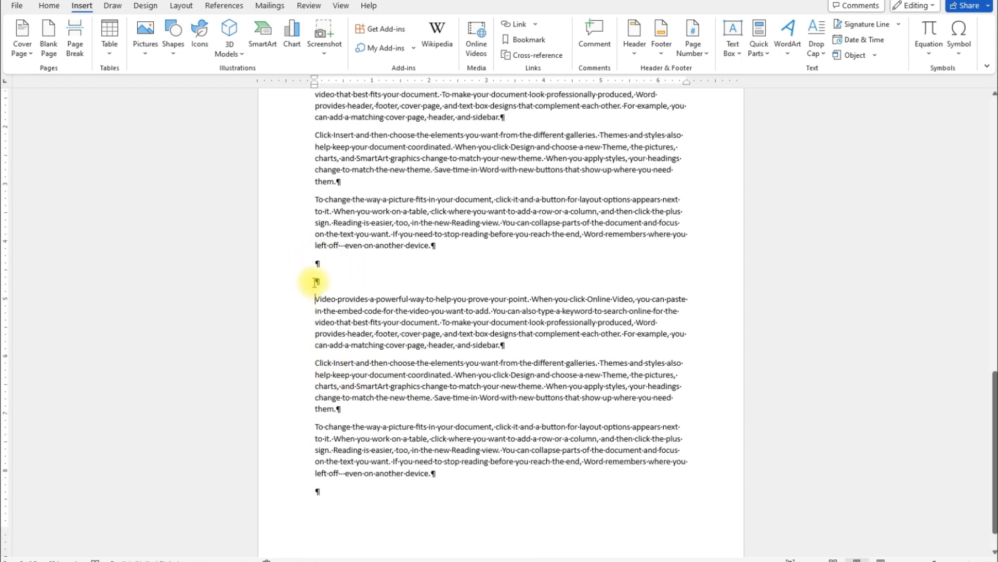
click(323, 283)
text(Video Ben)
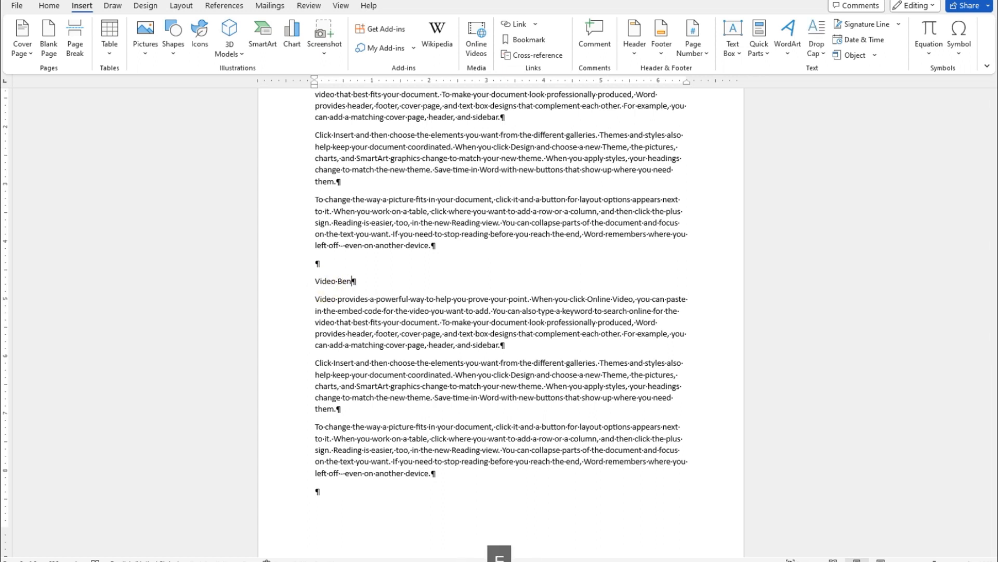
text(efits)
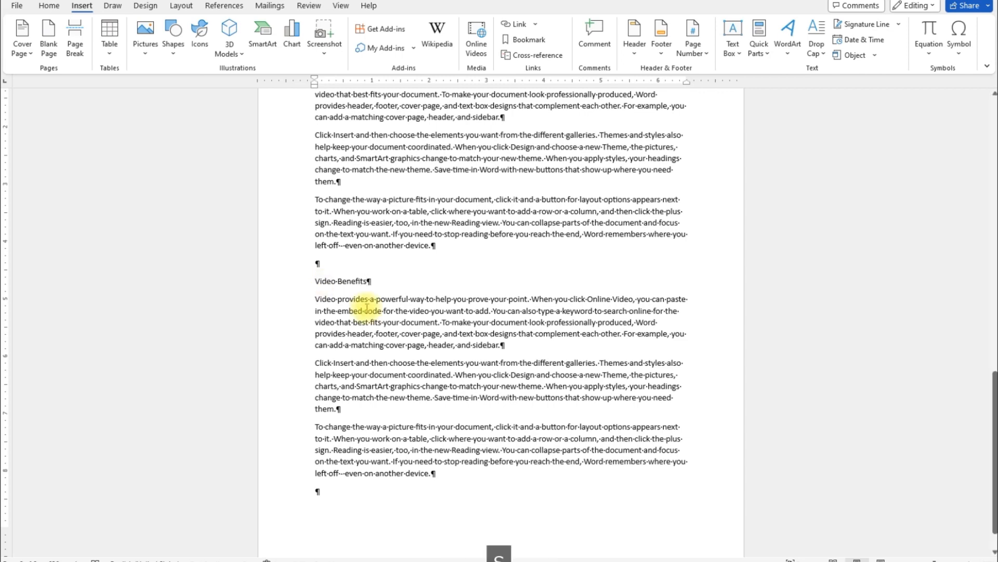
Change the whole document's font to Arial at size 12.
scroll(497, 372, up, 4)
scroll(500, 374, up, 13)
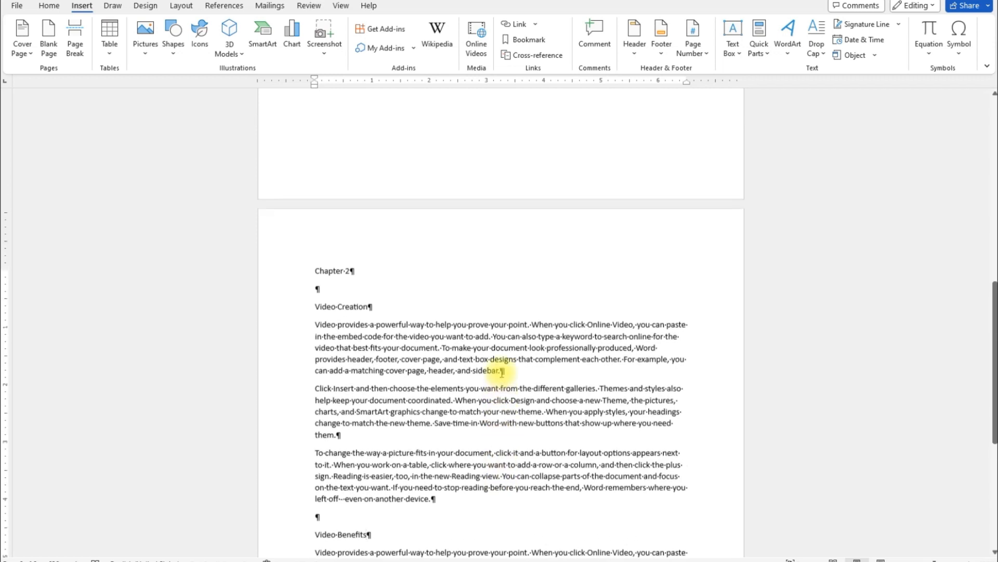
scroll(506, 358, up, 5)
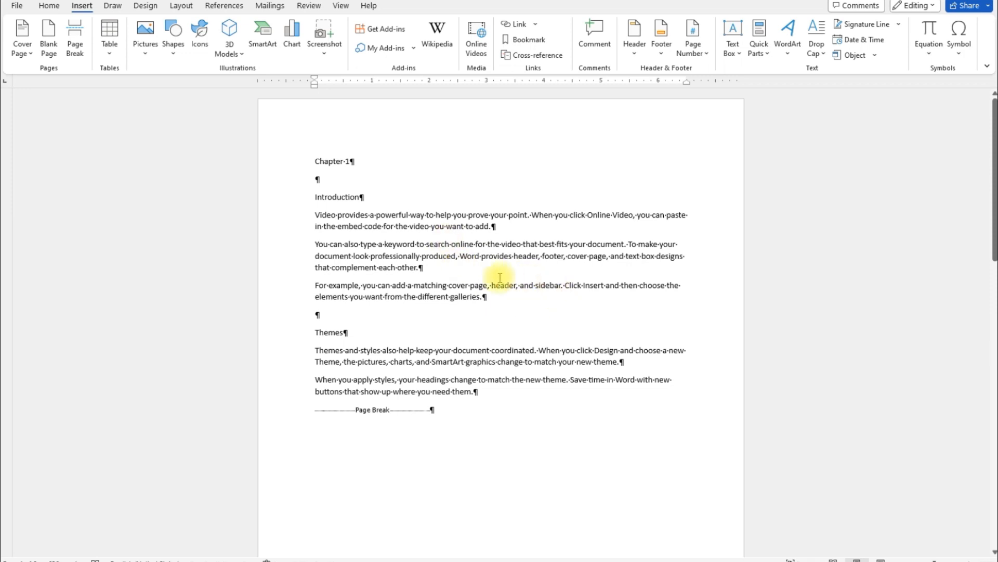
click(48, 6)
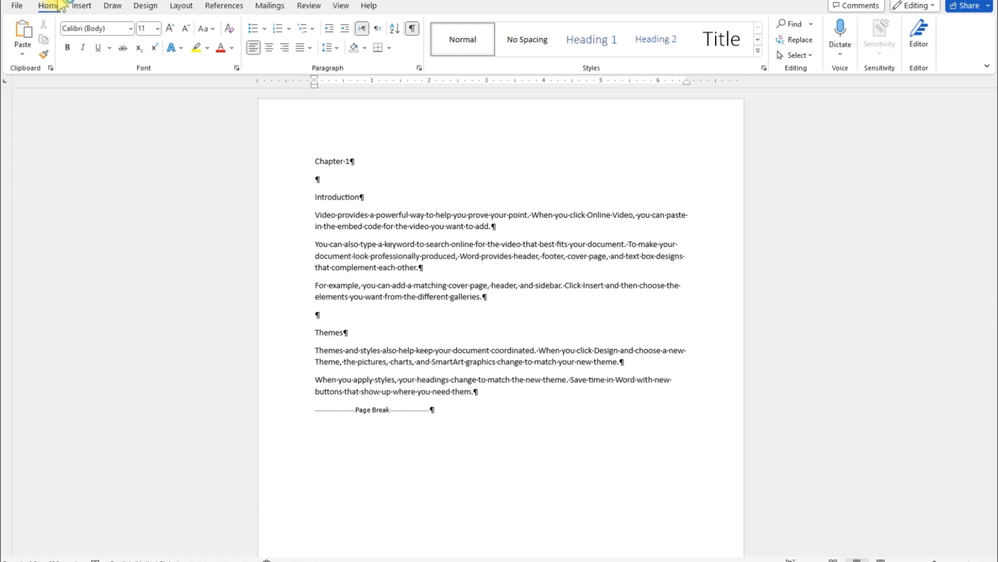
key(ctrl+a)
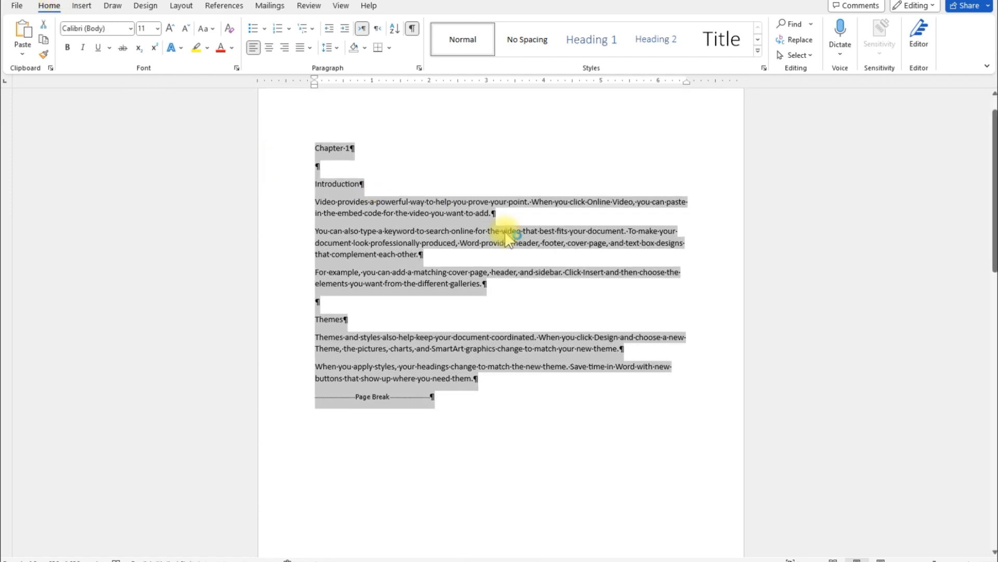
scroll(535, 259, down, 5)
scroll(532, 253, down, 7)
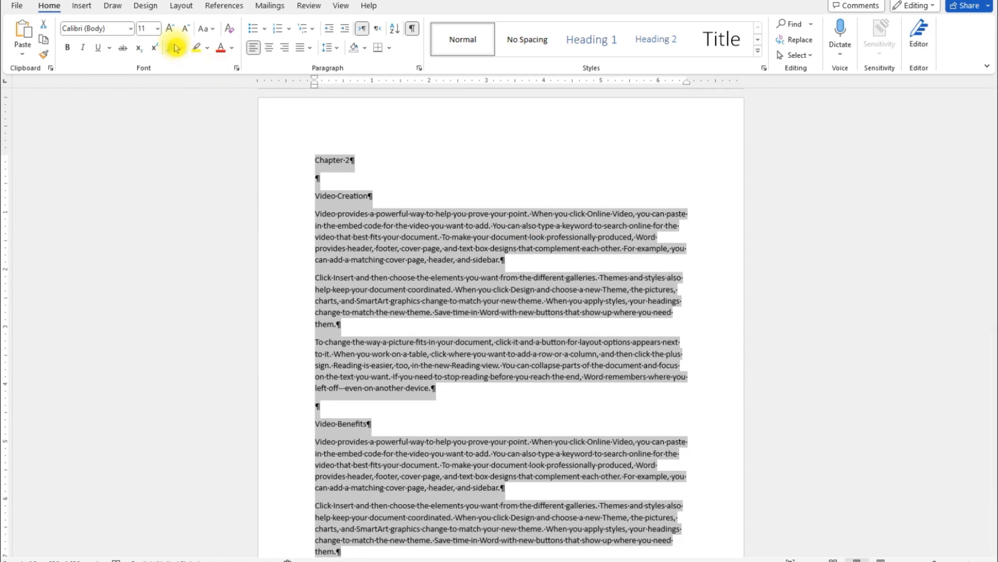
click(133, 32)
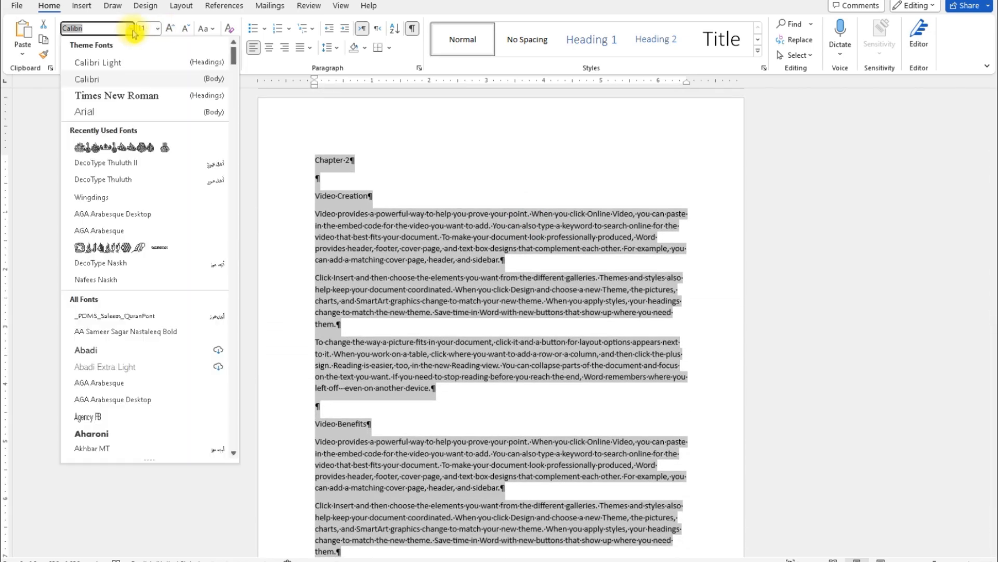
click(110, 113)
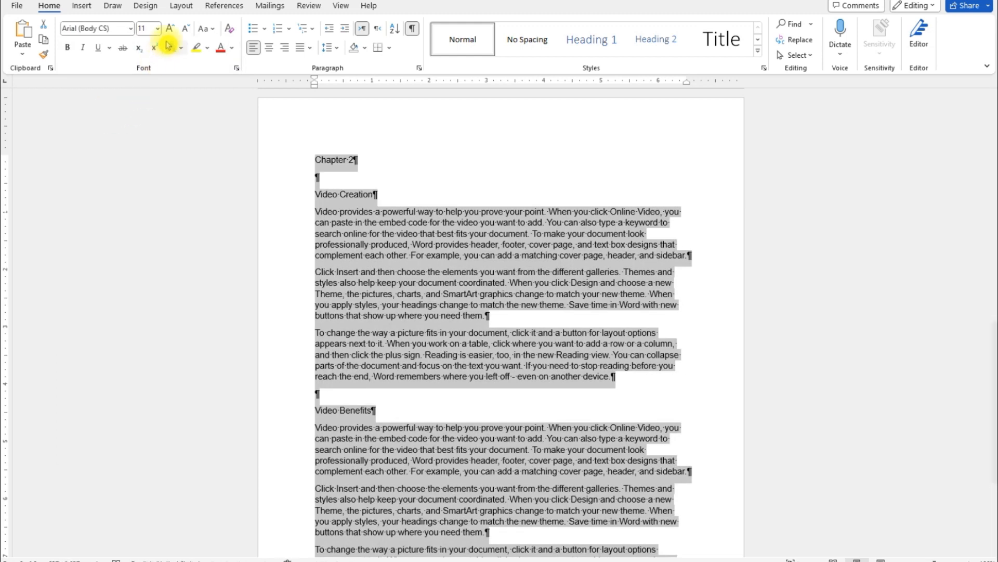
click(172, 33)
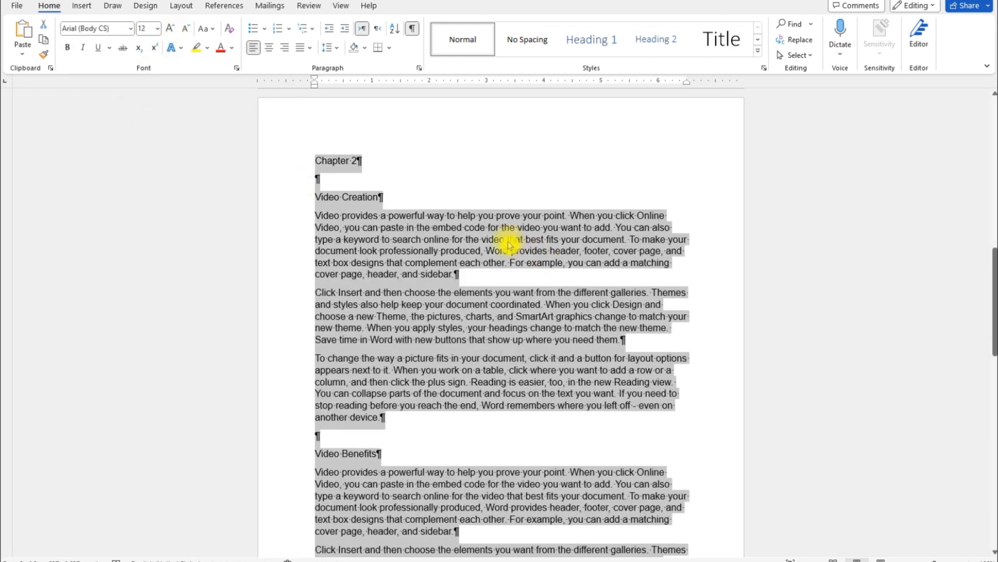
Select the text from the Chapter 2 title through the end of the last body paragraph.
click(431, 251)
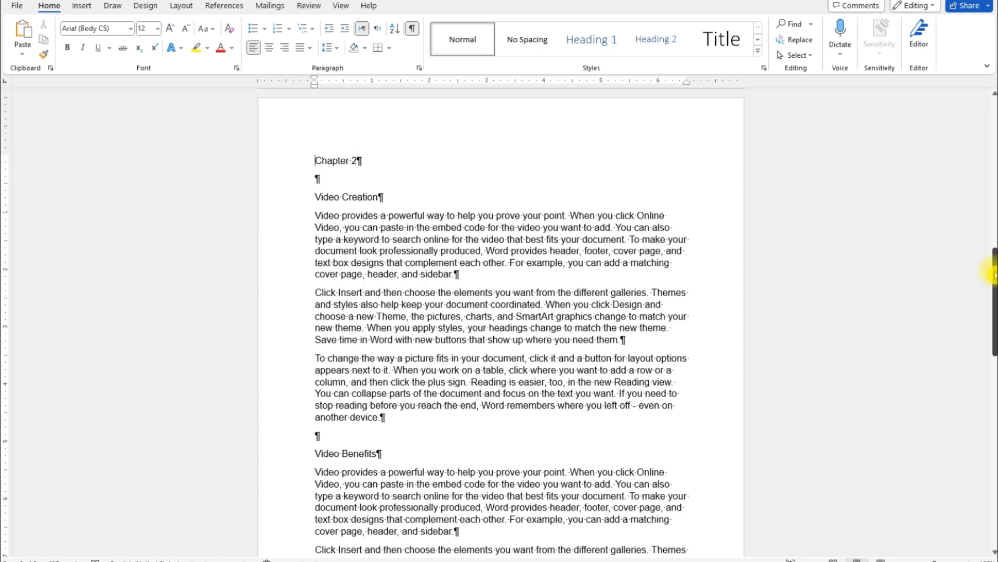
drag(993, 274, 981, 394)
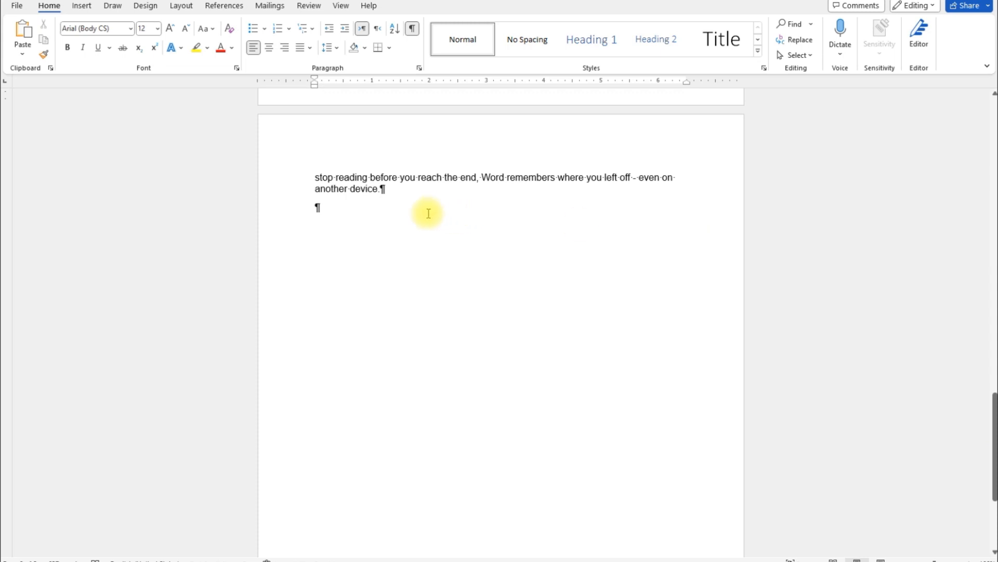
shift+click(380, 188)
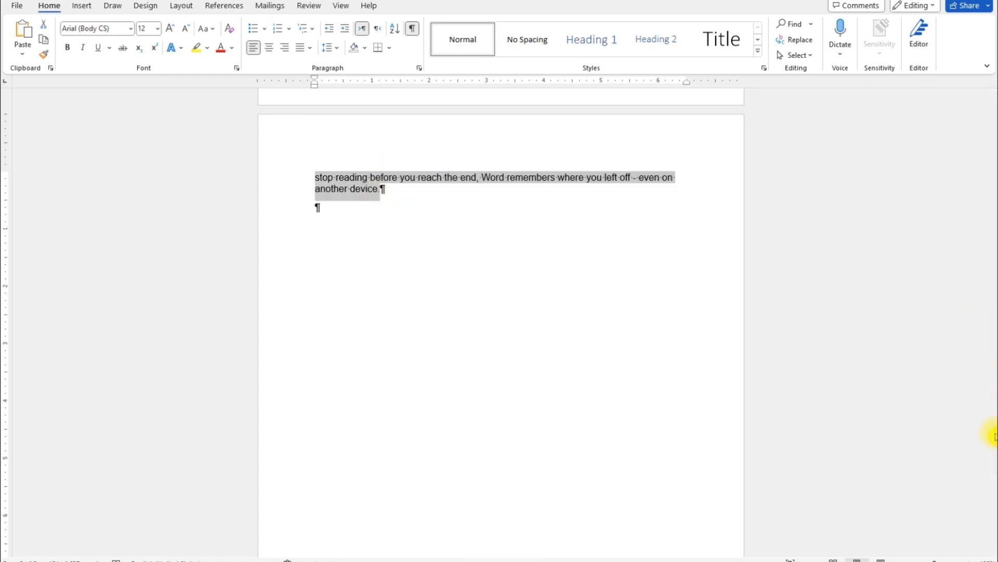
Select all text from the start of the Chapter 1 title through the end of the last body paragraph.
drag(992, 434, 988, 129)
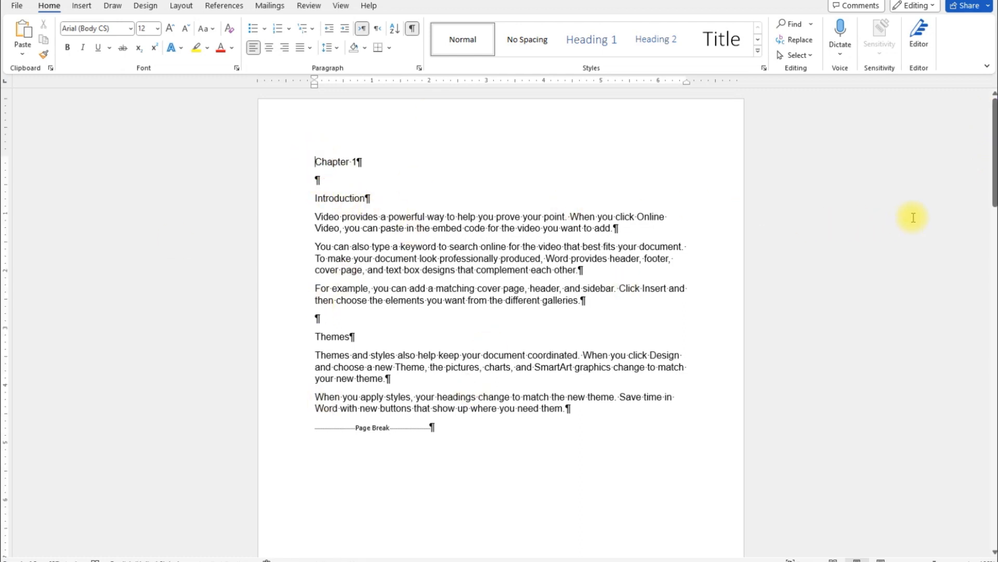
drag(994, 167, 993, 455)
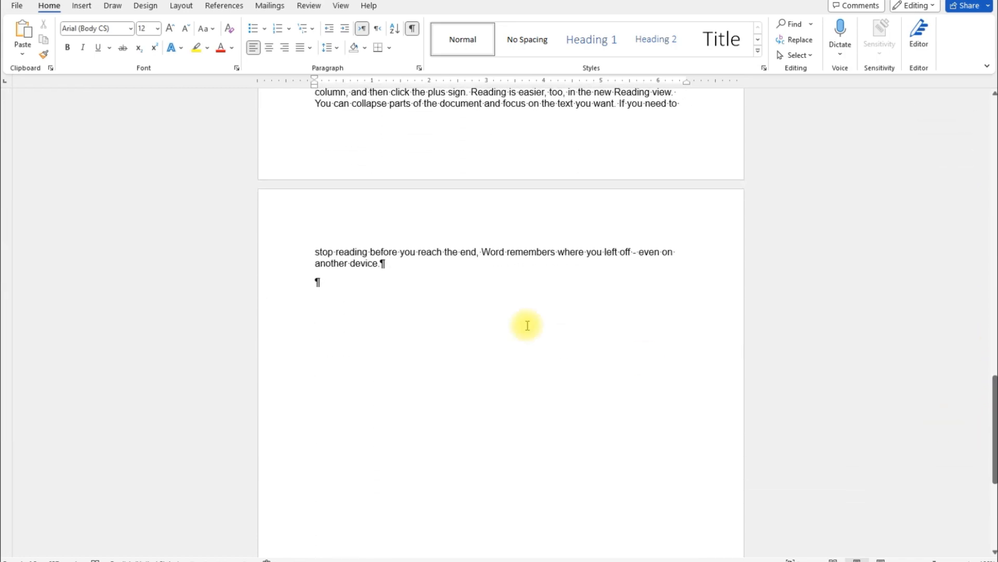
shift+click(381, 264)
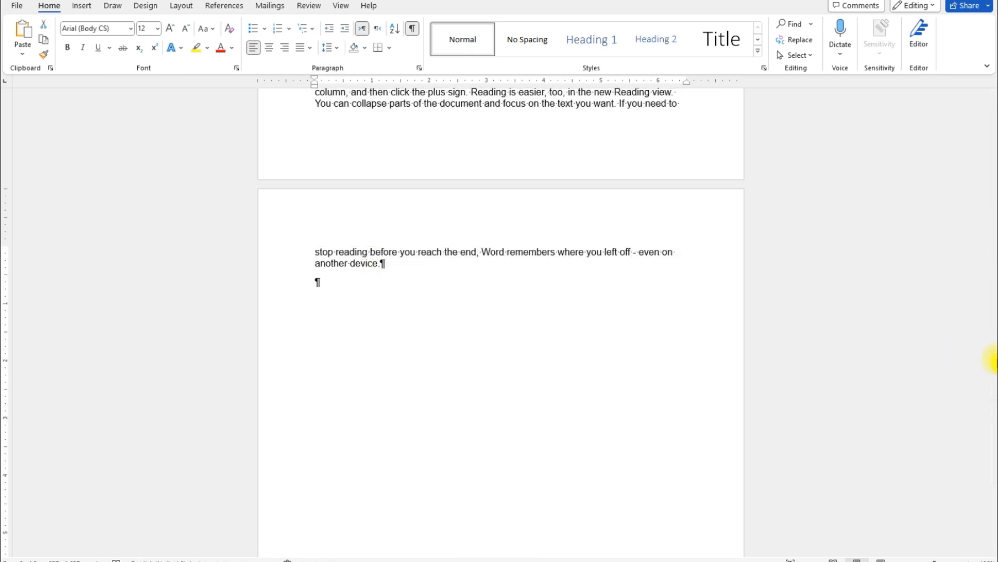
scroll(949, 312, up, 10)
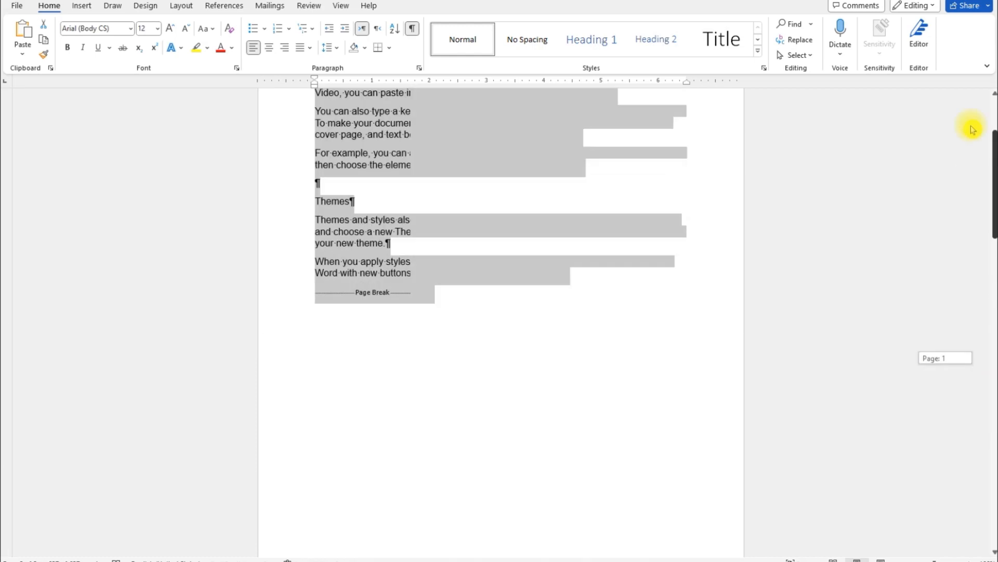
drag(972, 171, 989, 216)
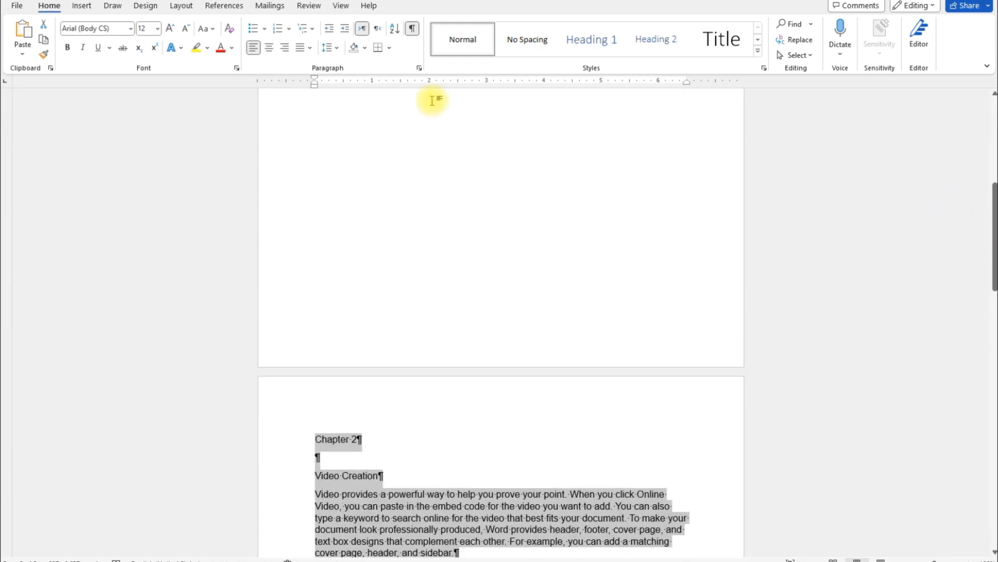
Enlarge the selected text of both chapters to font size 22.
click(172, 30)
click(172, 30)
click(172, 30)
click(171, 31)
click(172, 30)
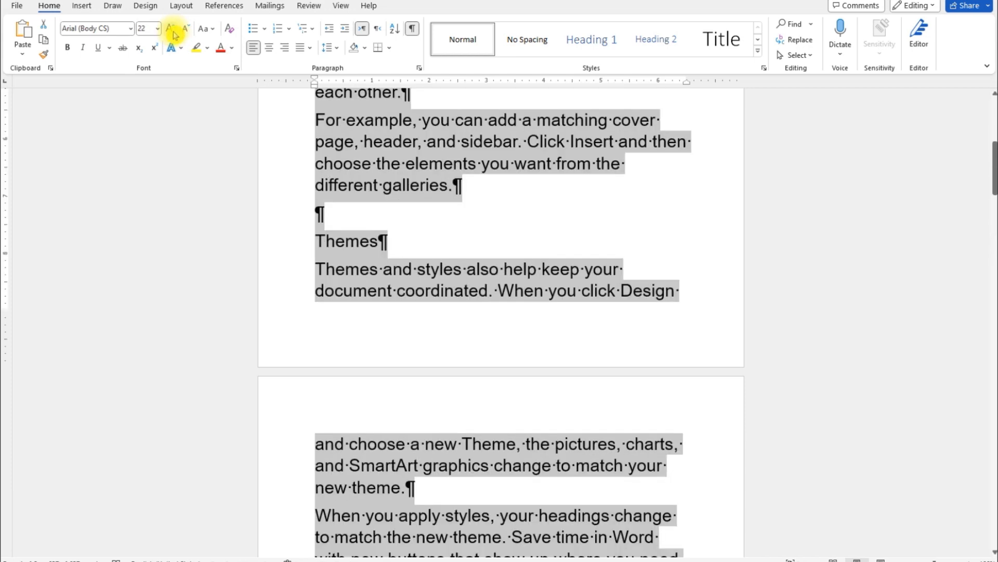
Reduce the selected text to font size 11 and change its font to Times New Roman.
click(186, 32)
click(185, 31)
click(185, 31)
click(185, 32)
click(186, 33)
click(186, 33)
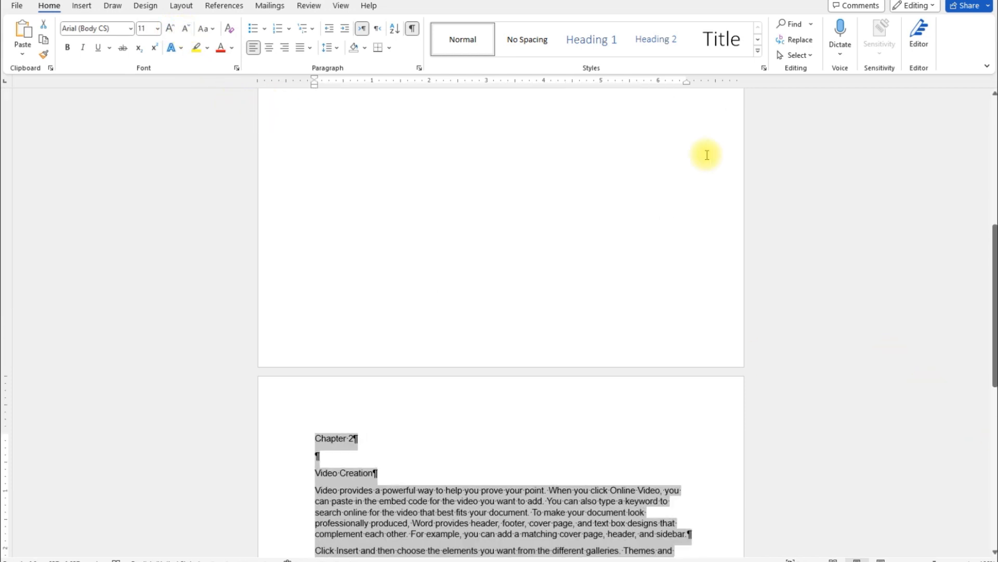
click(131, 33)
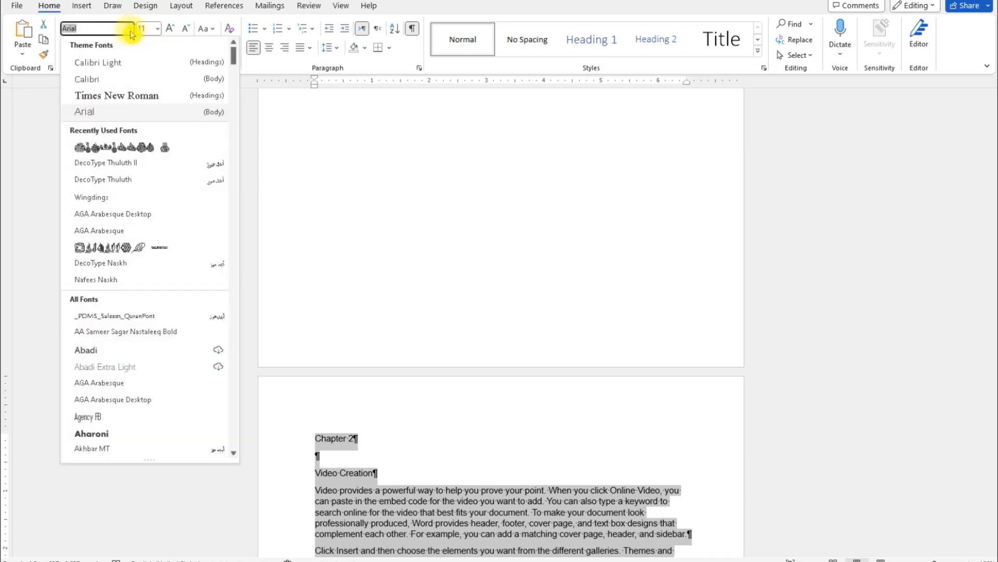
click(130, 98)
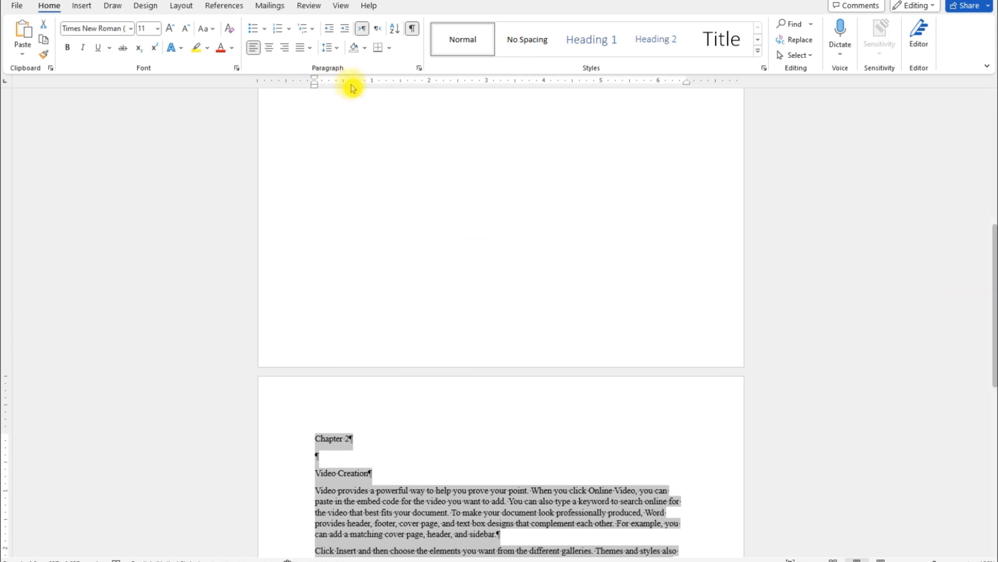
Set the line spacing of the selected text to 2.0 and clear the selection.
click(335, 49)
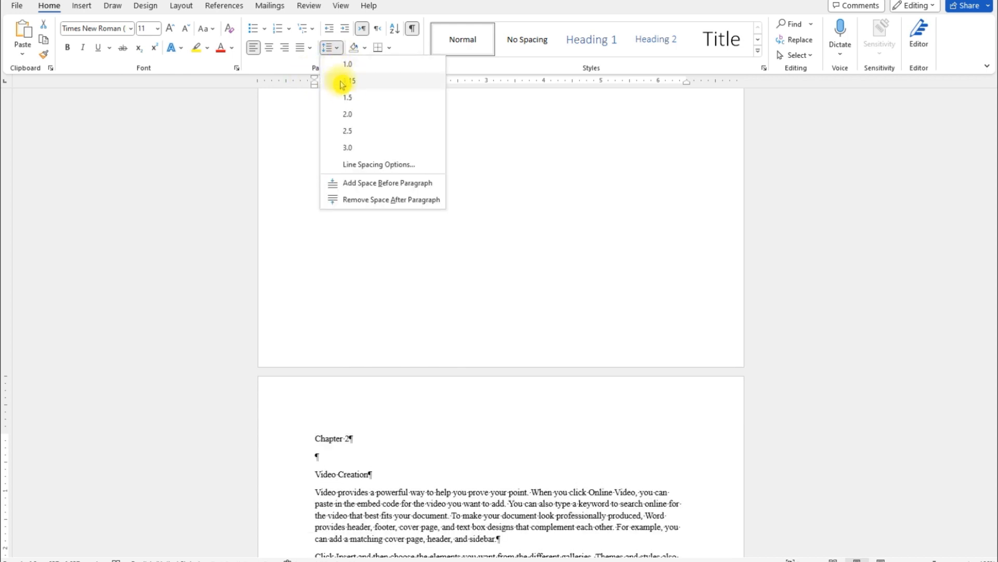
click(359, 119)
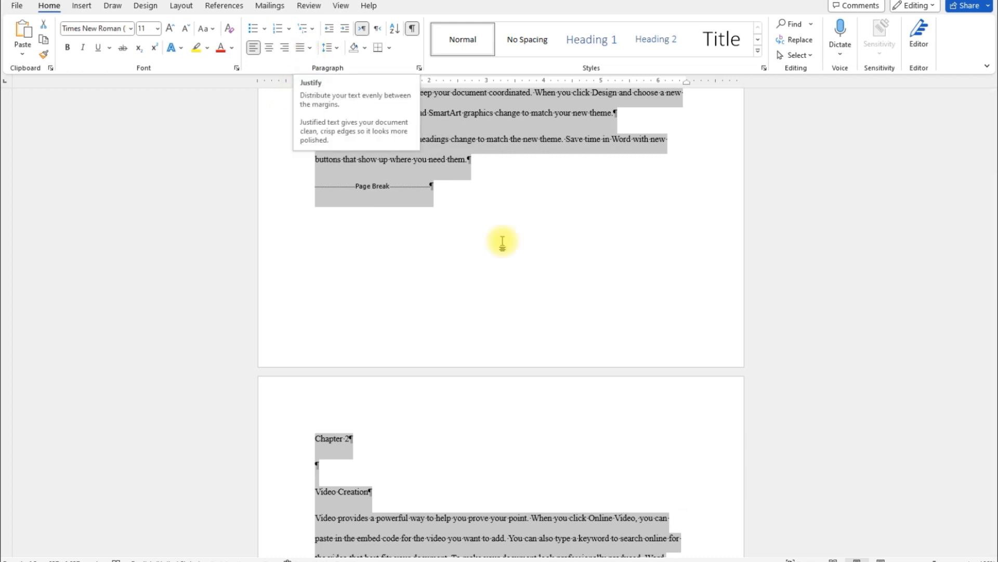
scroll(548, 288, up, 5)
scroll(410, 277, up, 4)
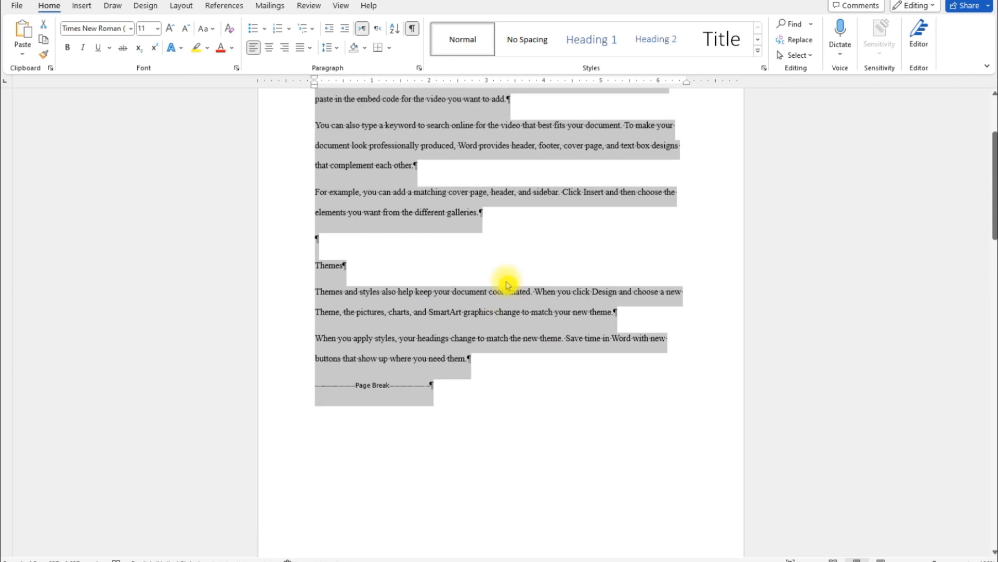
click(393, 214)
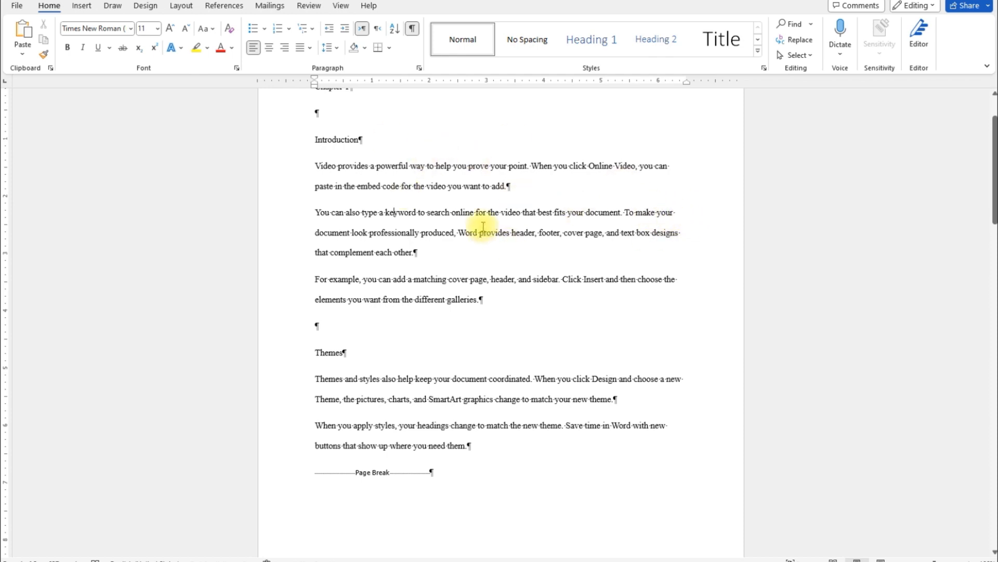
Justify all paragraphs of the document between the margins.
key(ctrl+a)
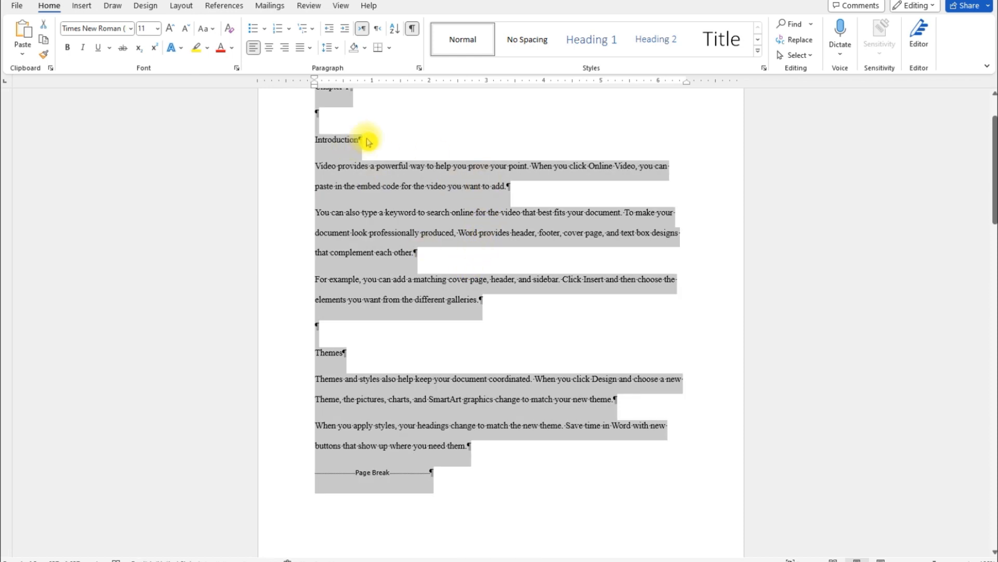
click(338, 52)
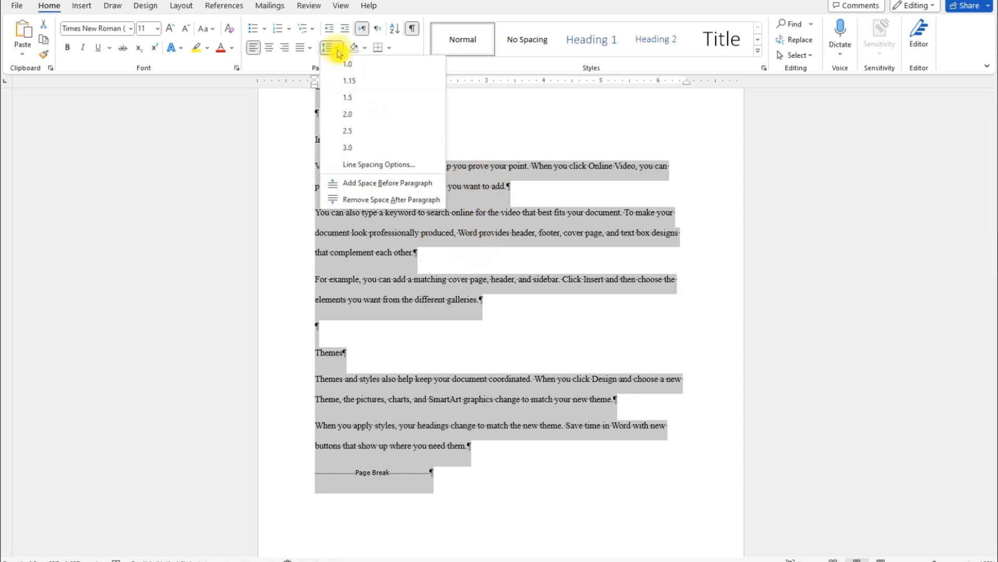
click(312, 51)
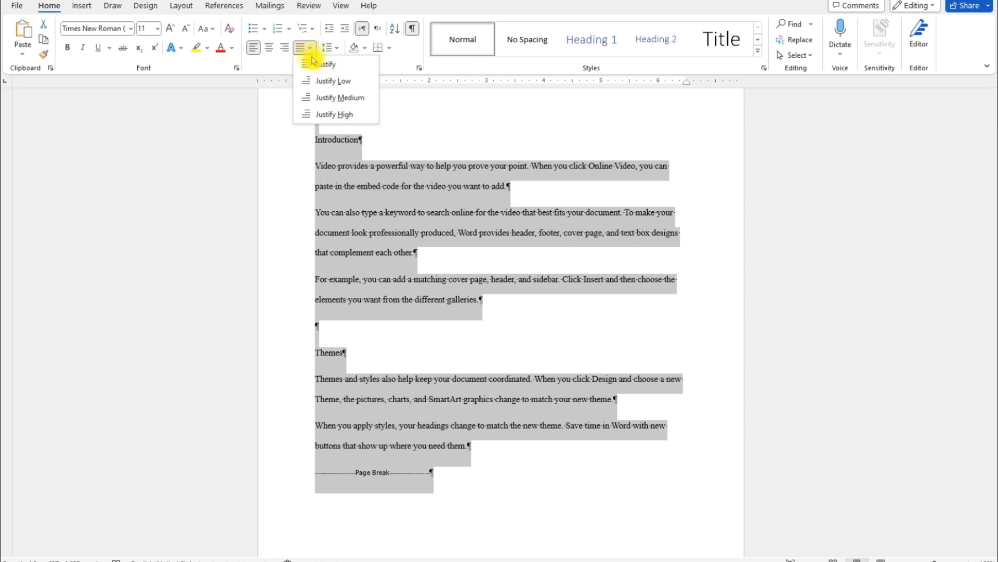
click(313, 64)
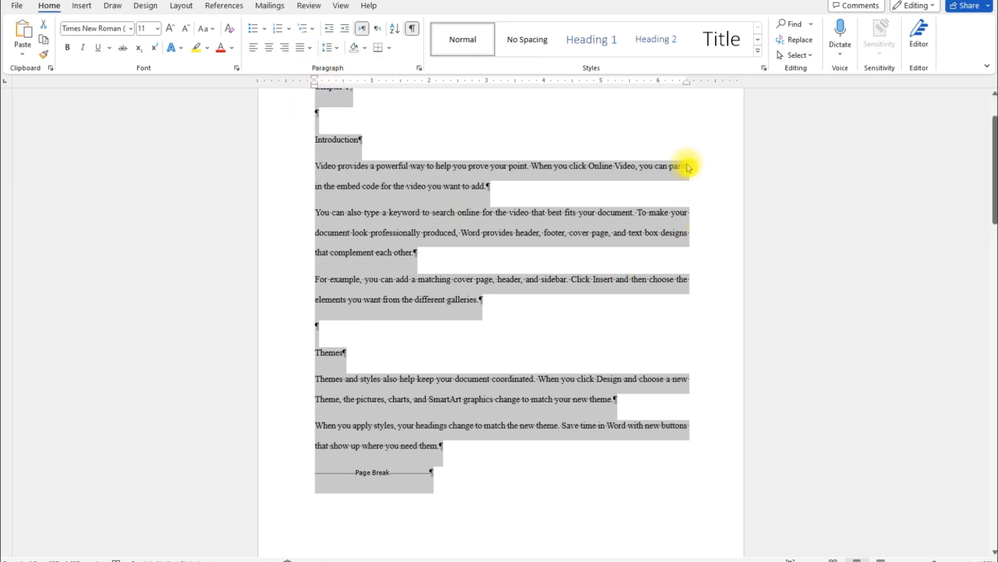
click(364, 233)
Insert the built-in Integral cover page at the start of the document.
mouse_move(992, 195)
mouse_down()
mouse_move(991, 176)
mouse_move(991, 495)
mouse_move(993, 176)
mouse_up()
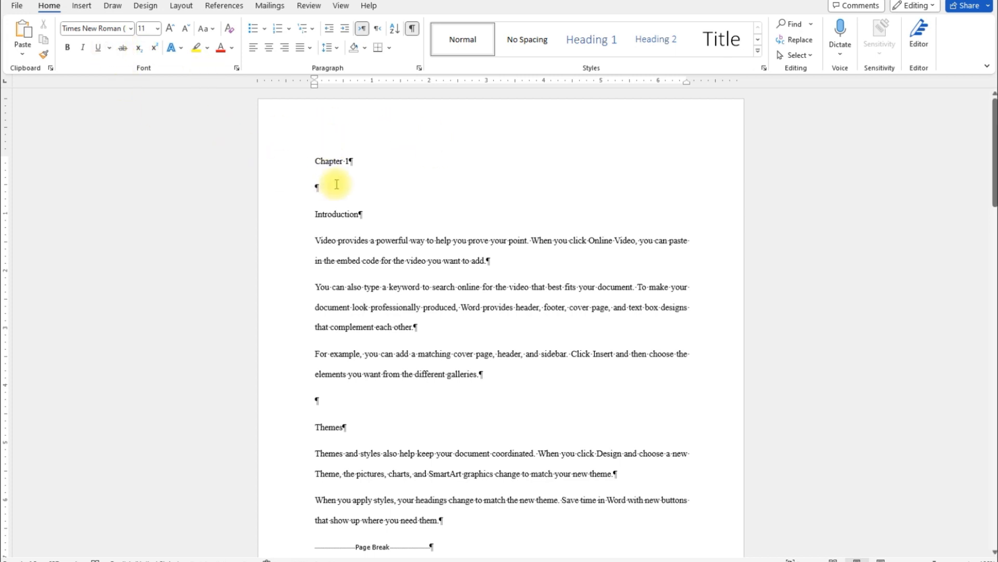
click(81, 6)
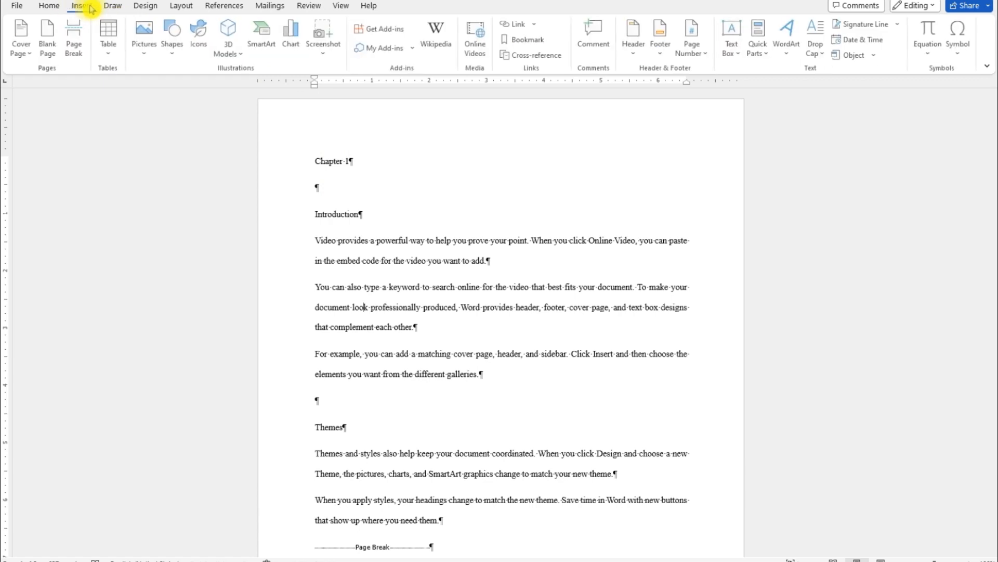
click(32, 60)
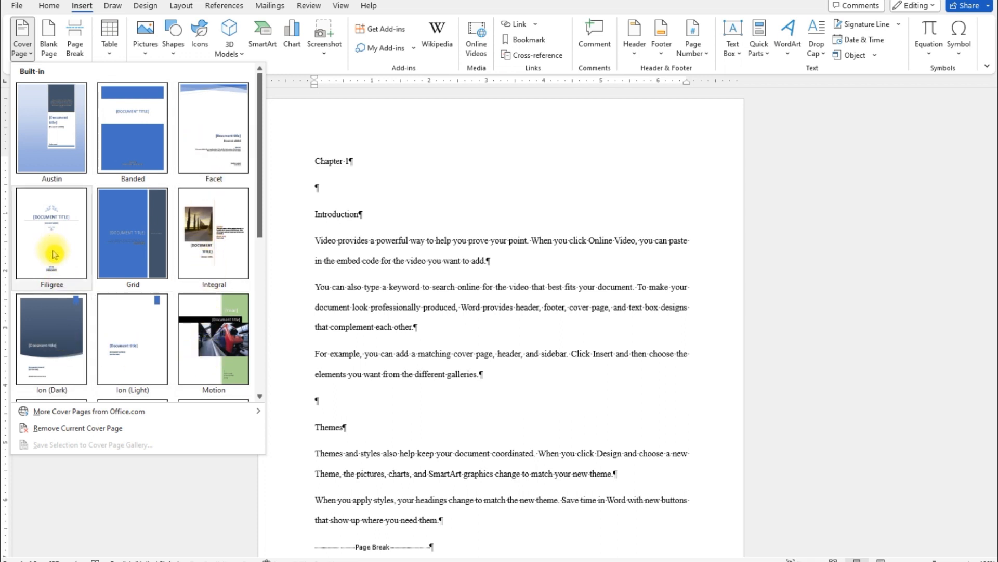
click(209, 234)
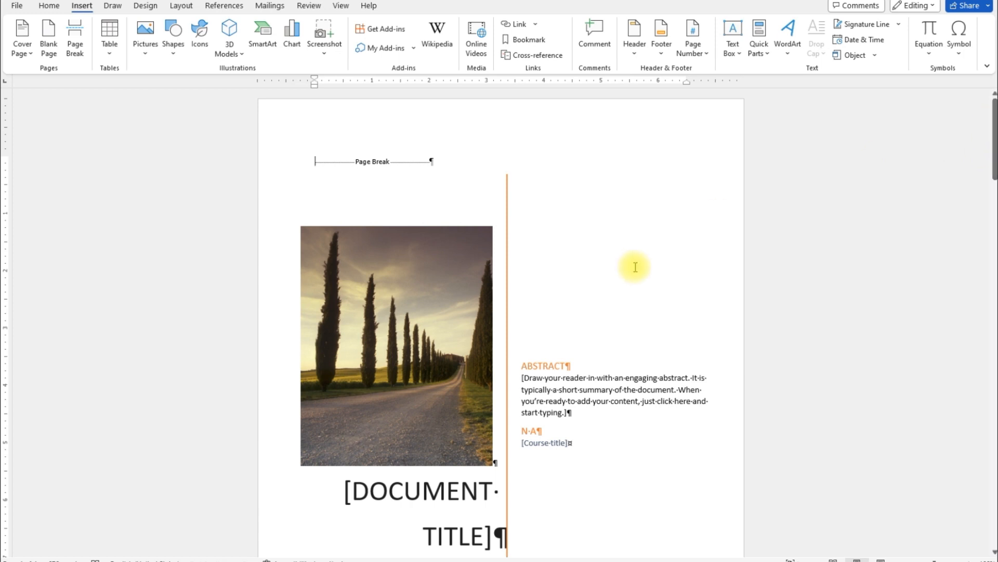
scroll(650, 265, down, 5)
scroll(661, 260, down, 2)
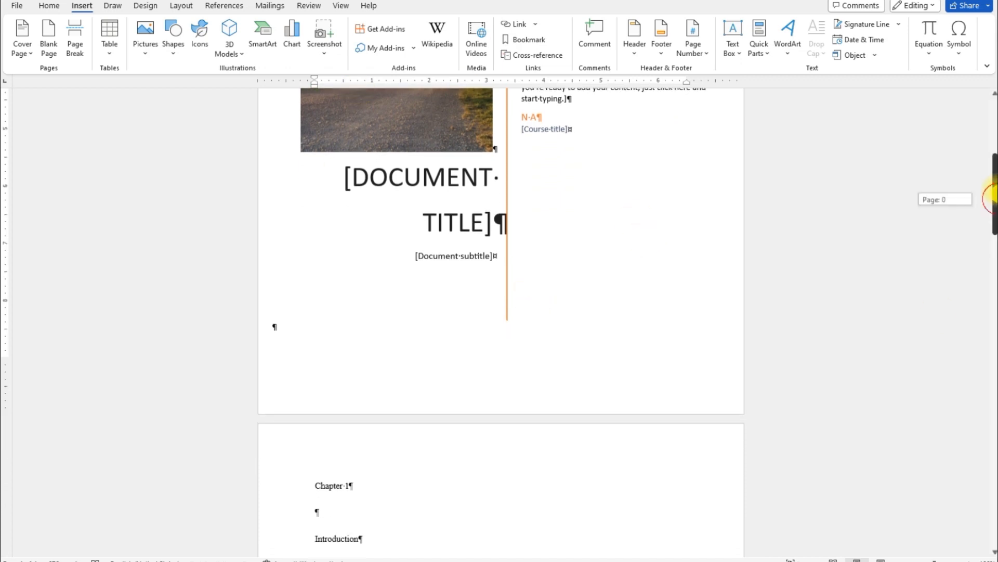
drag(992, 198, 992, 145)
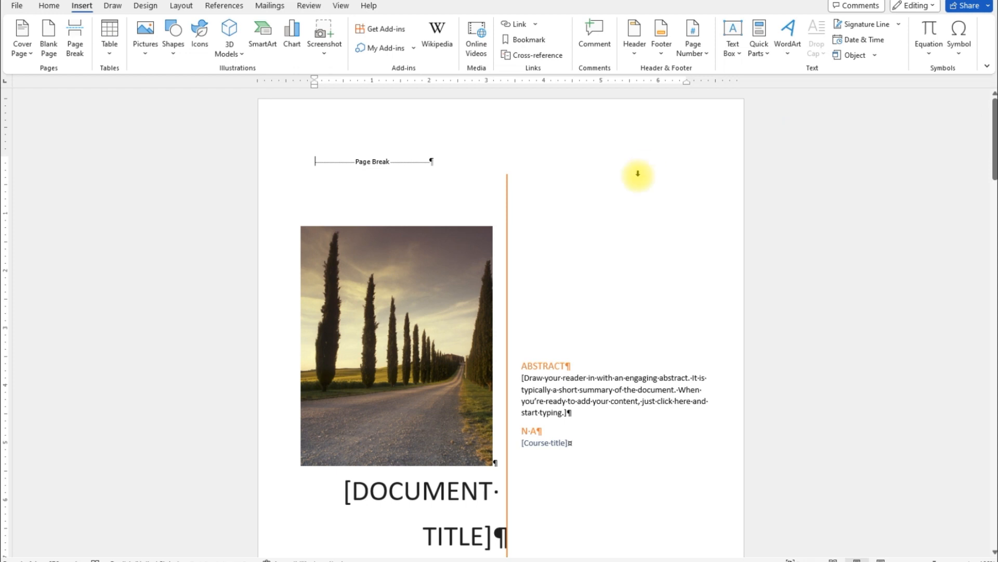
Try to replace the cover page picture with an online Birds image of a grey bird perched on a post.
click(398, 304)
right_click(398, 305)
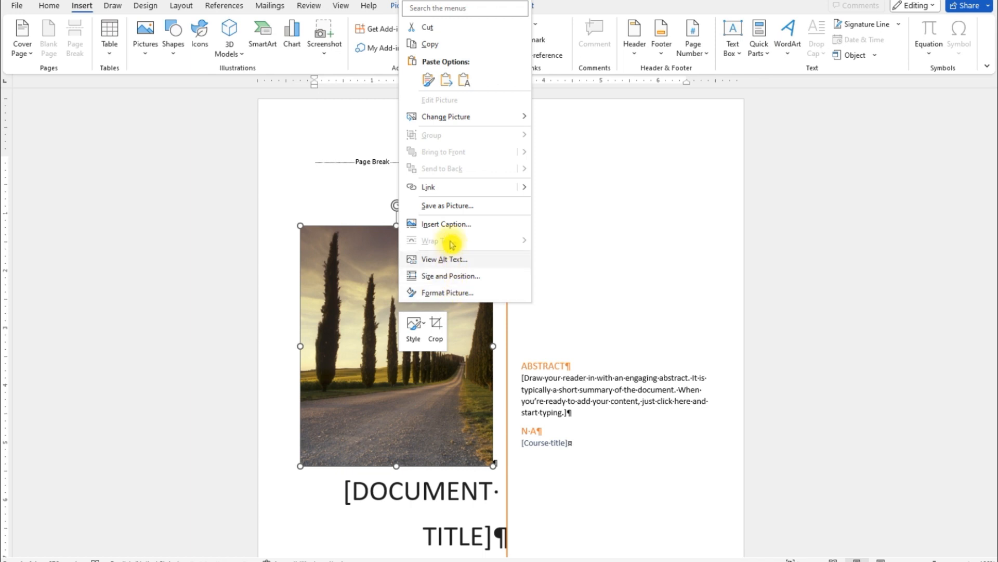
mouse_move(449, 122)
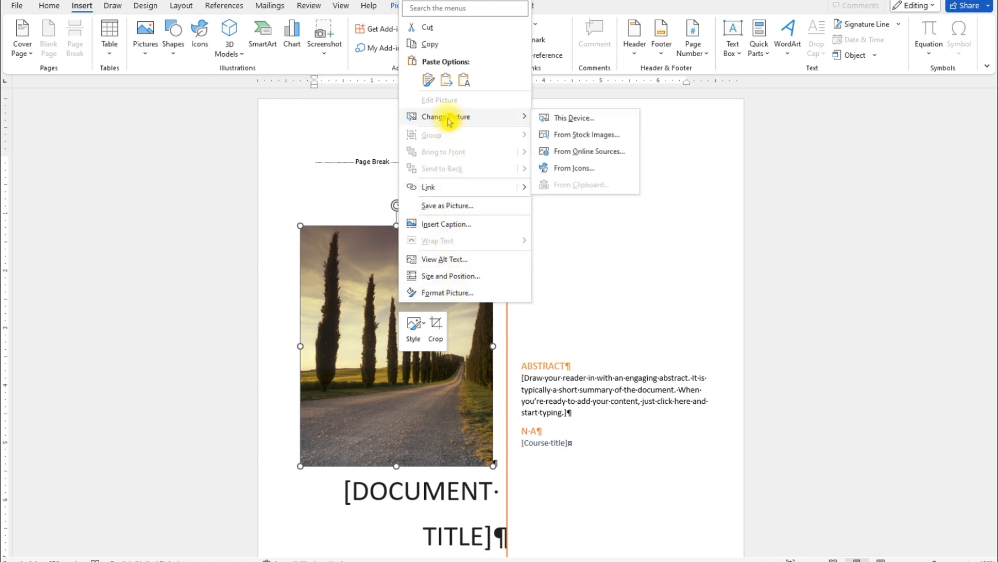
click(613, 157)
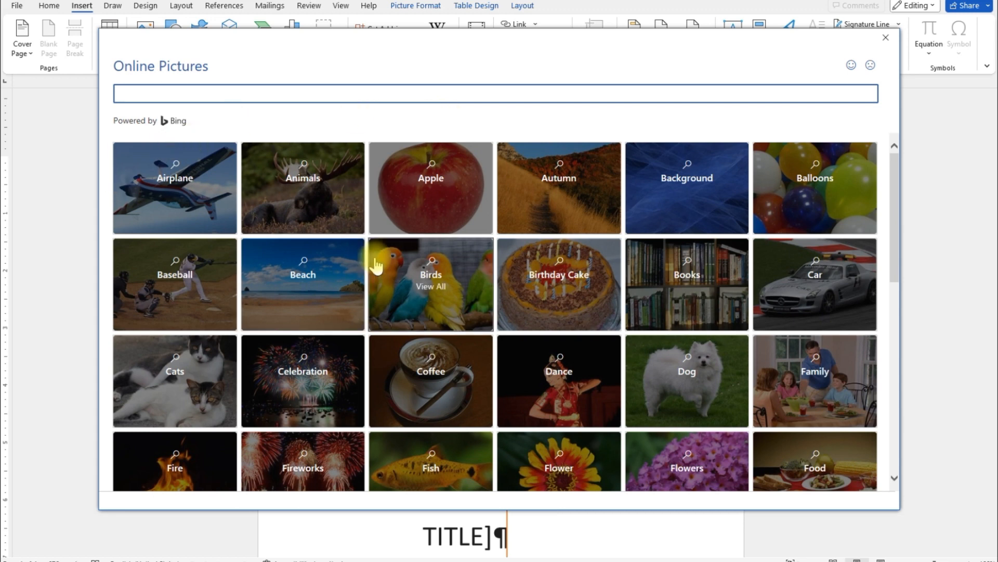
click(434, 278)
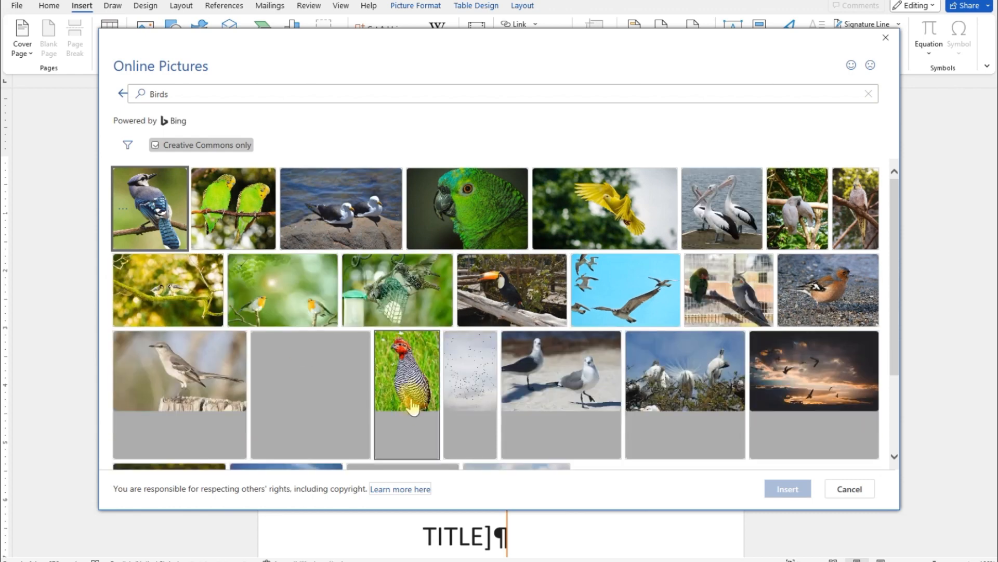
click(201, 383)
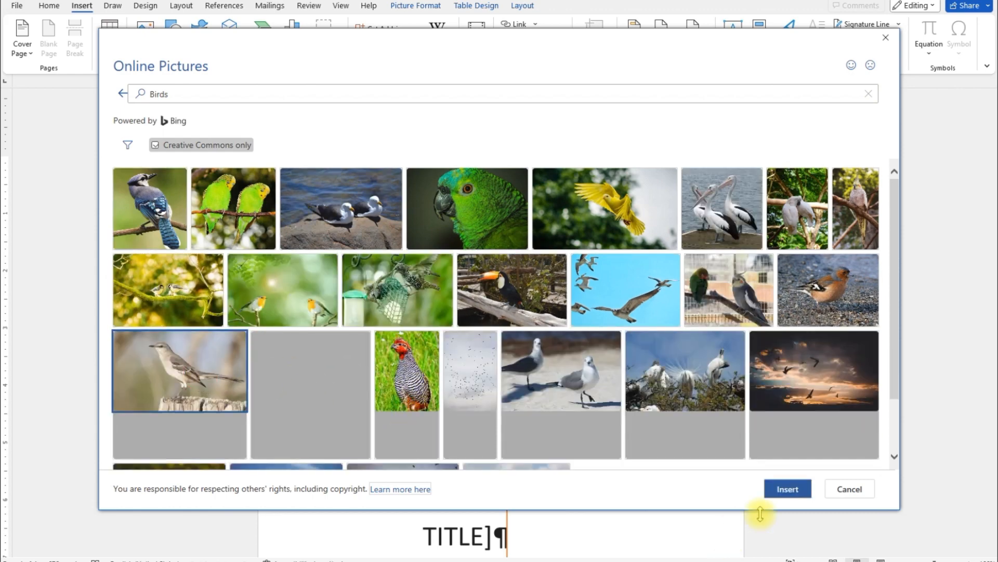
click(784, 491)
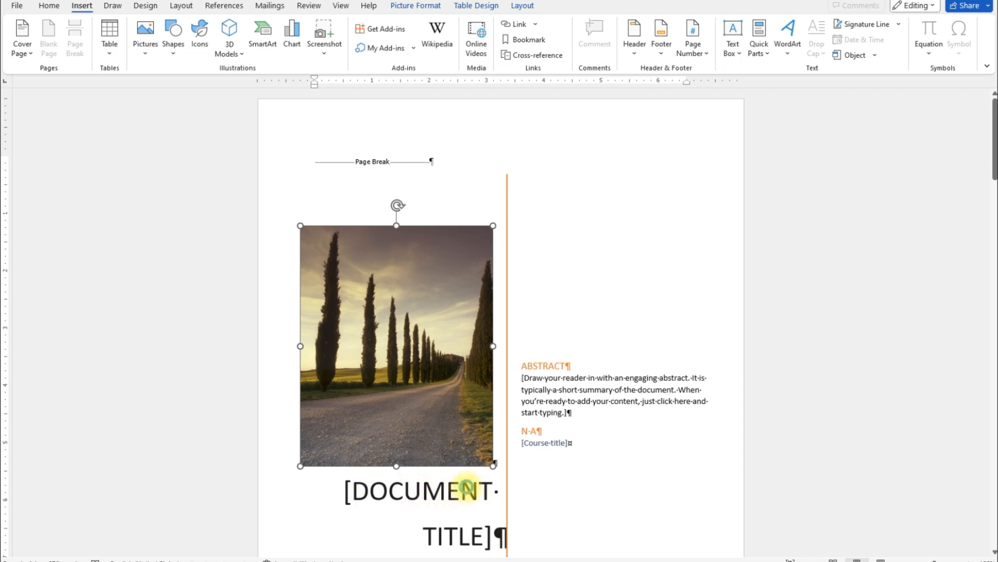
click(467, 487)
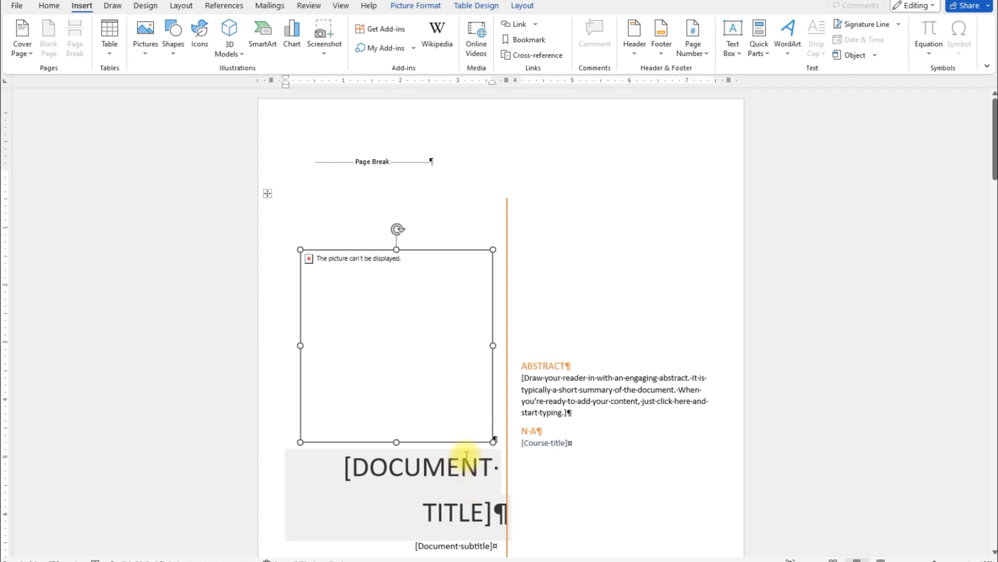
Fill in the cover page's document title as MY FIRST REPORT.
scroll(475, 326, down, 4)
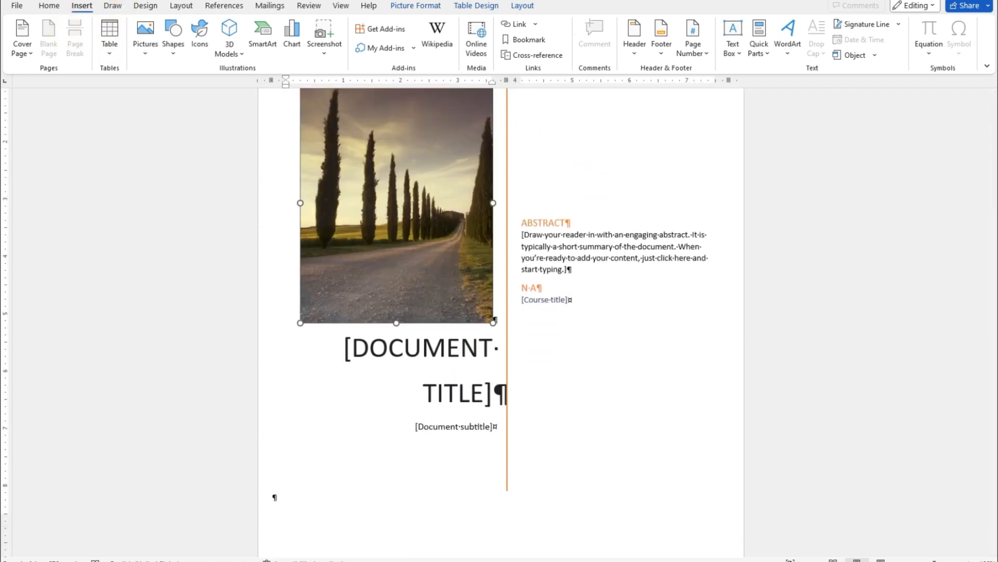
click(395, 348)
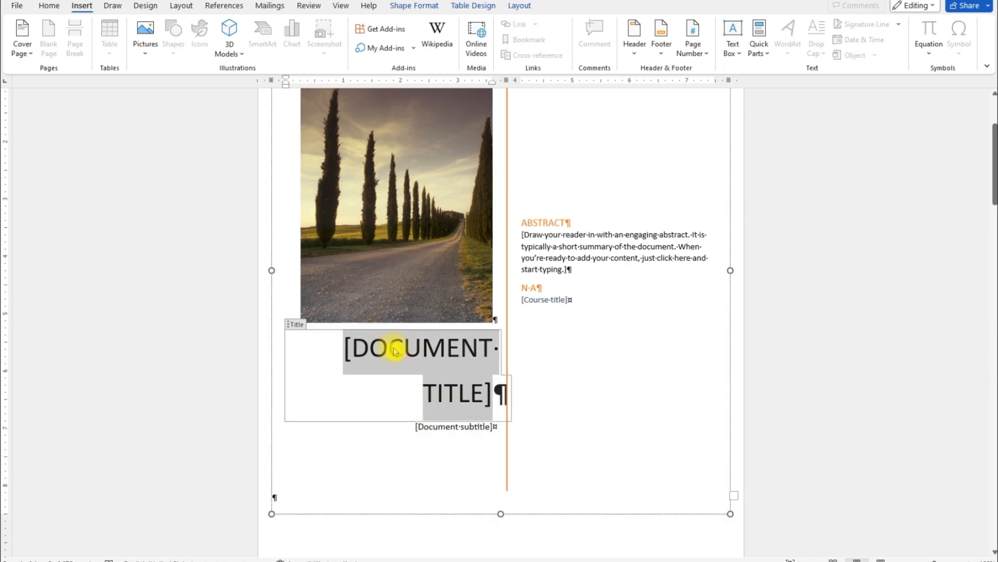
text(MY )
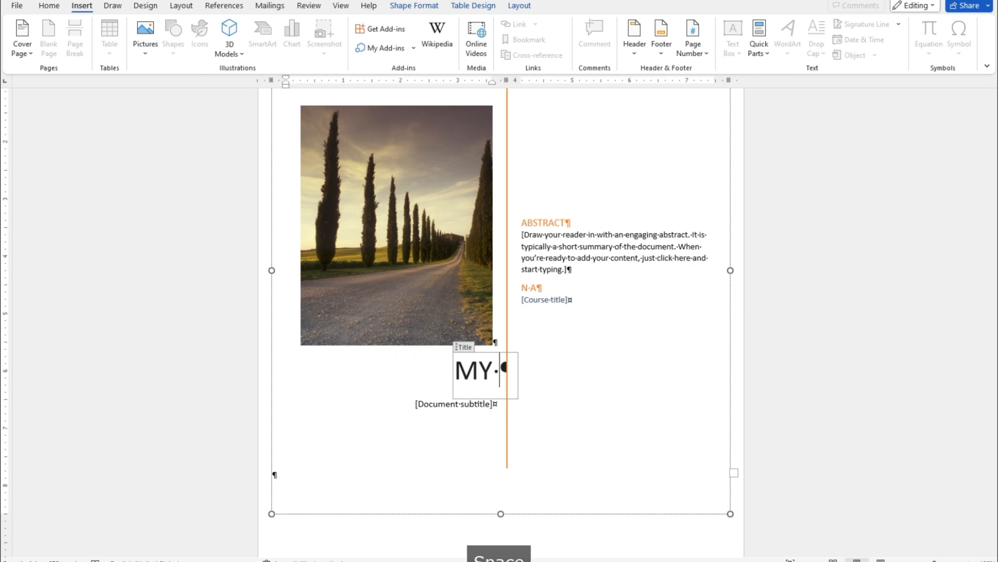
text(FIRST REPORT)
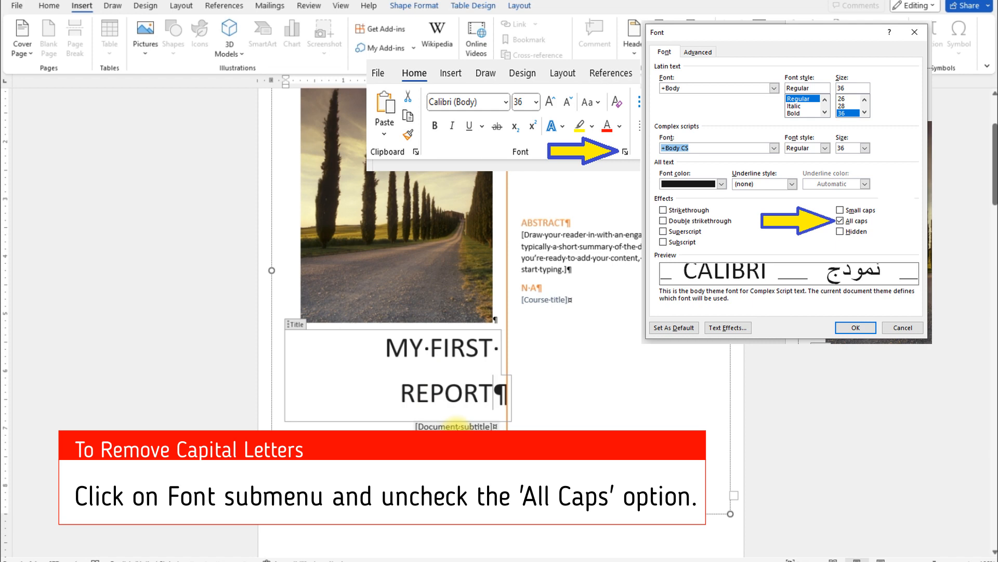
Fill in the cover page's document subtitle as "MS-Word DOcument".
click(451, 425)
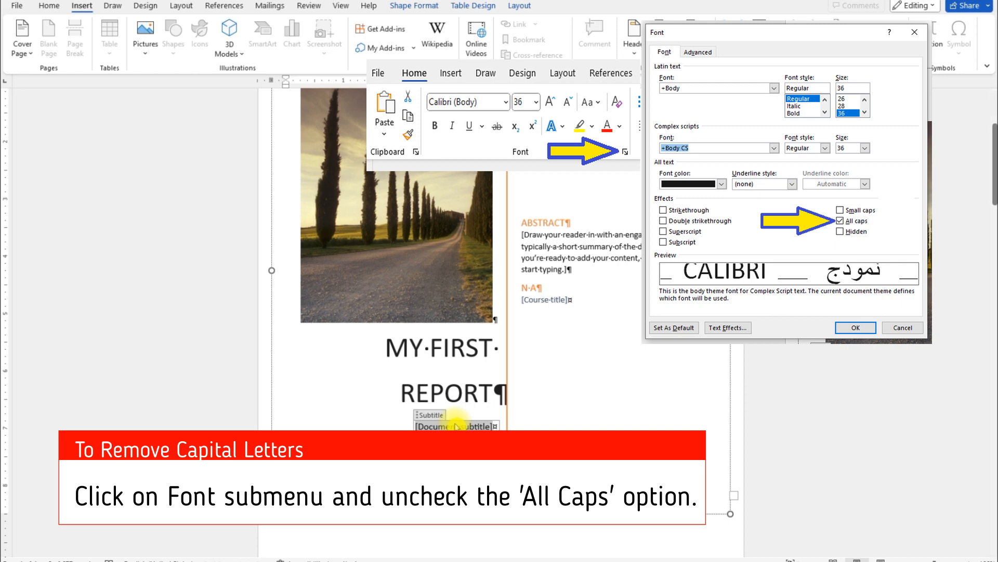
text(MS)
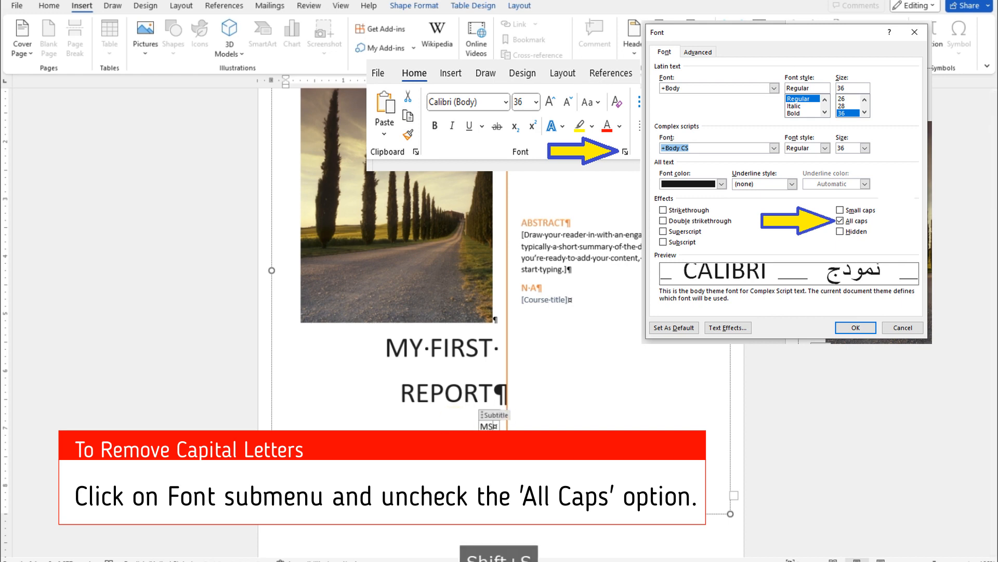
text(-Word )
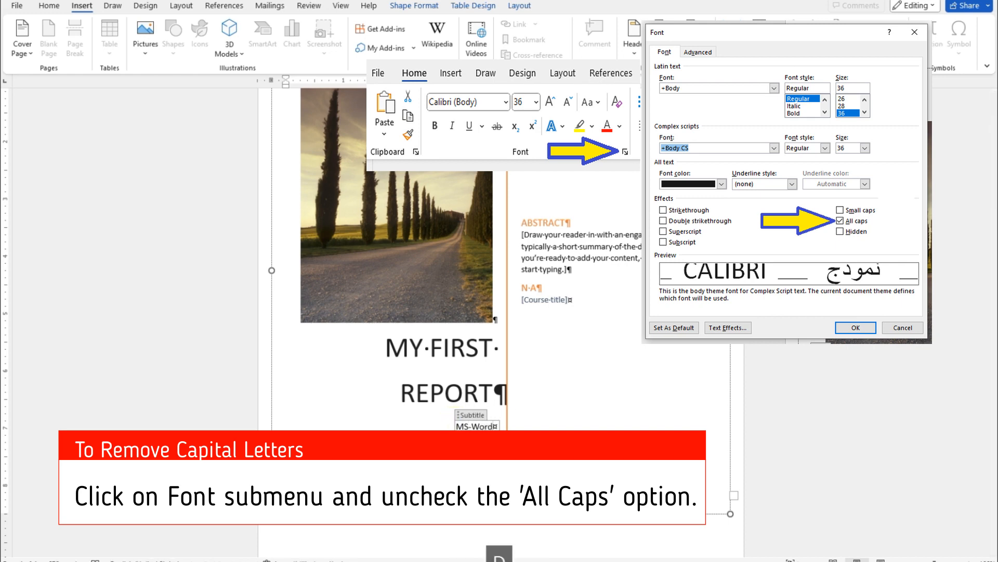
text(DOc)
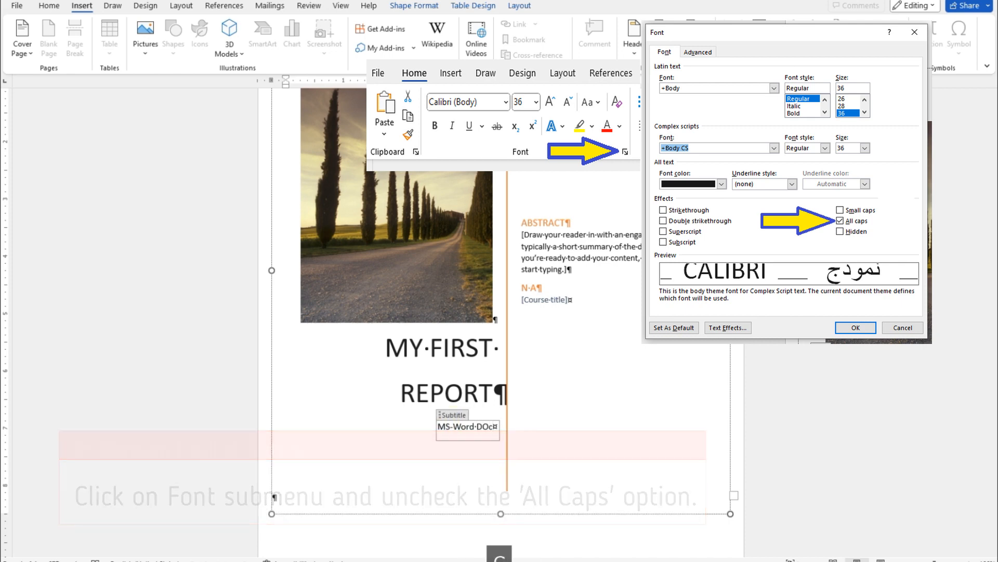
text(ument)
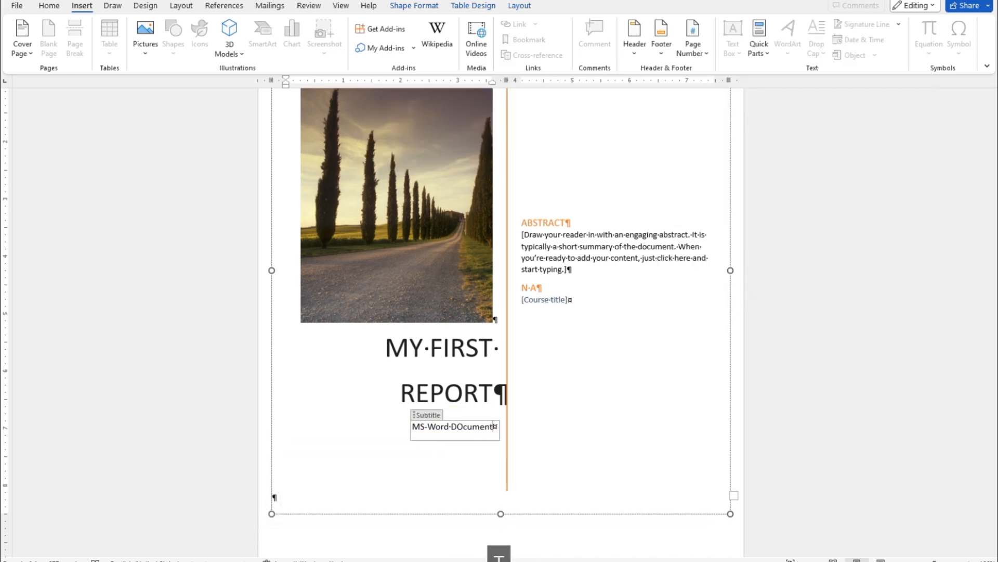
Replace the abstract placeholder on the cover page with "This is my first abstract.".
click(556, 246)
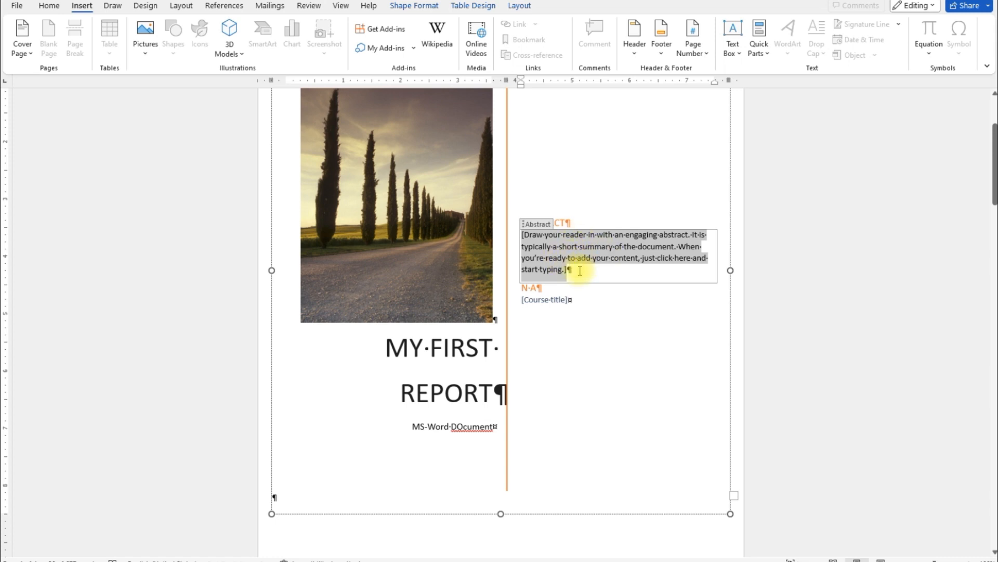
text(This is )
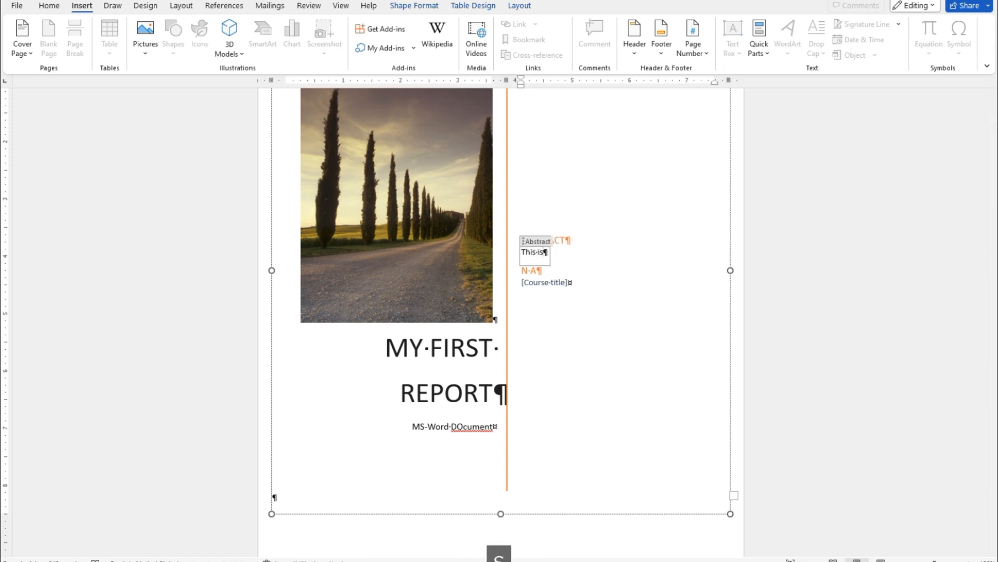
text(my first)
key(BackSpace)
text(y)
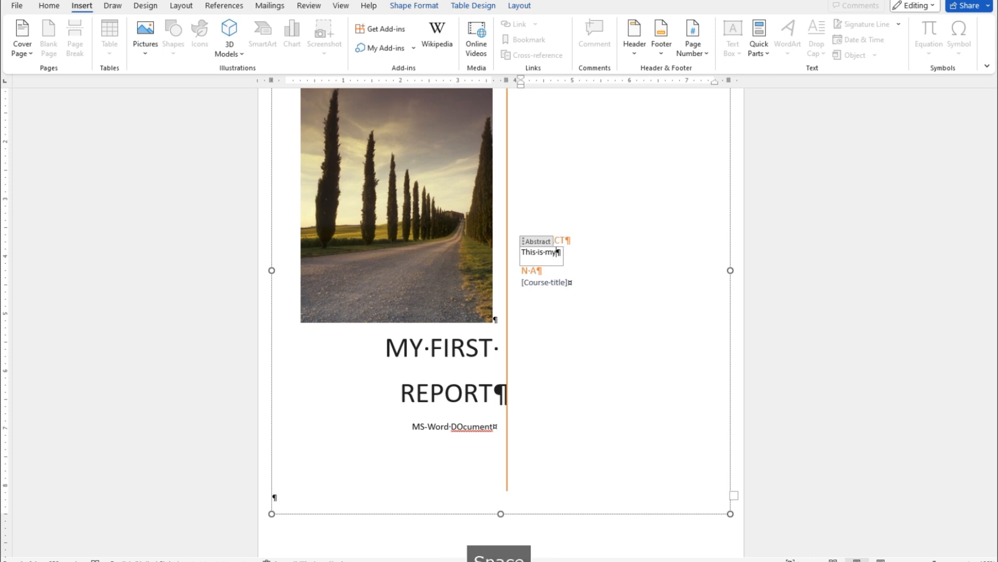
text( first abstract.)
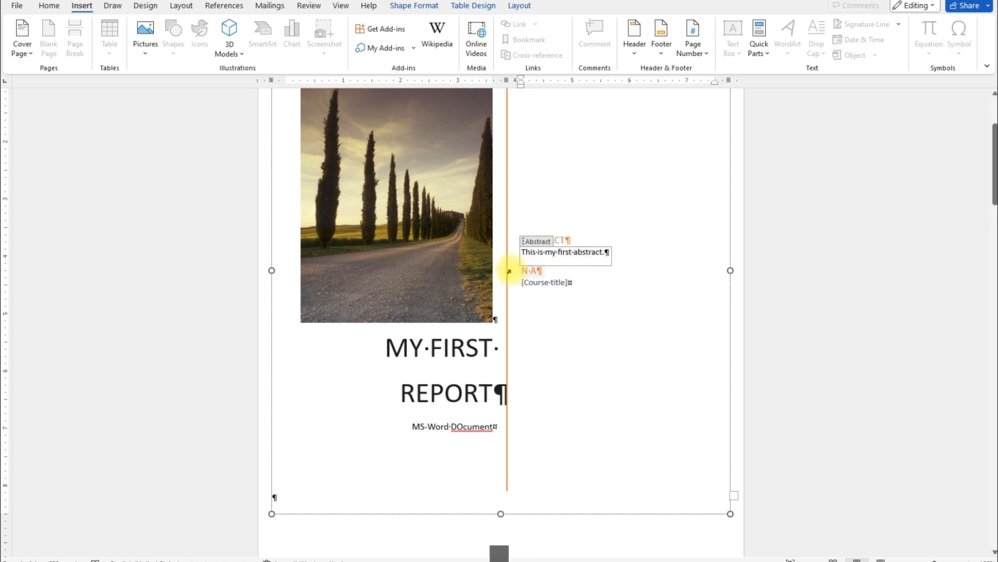
Delete the course title field from the cover page.
click(538, 282)
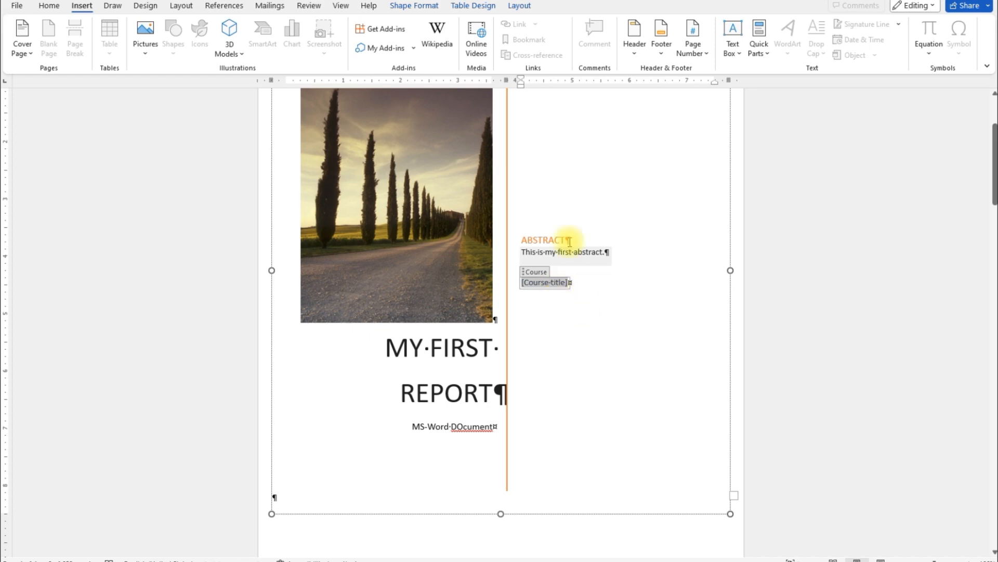
click(538, 276)
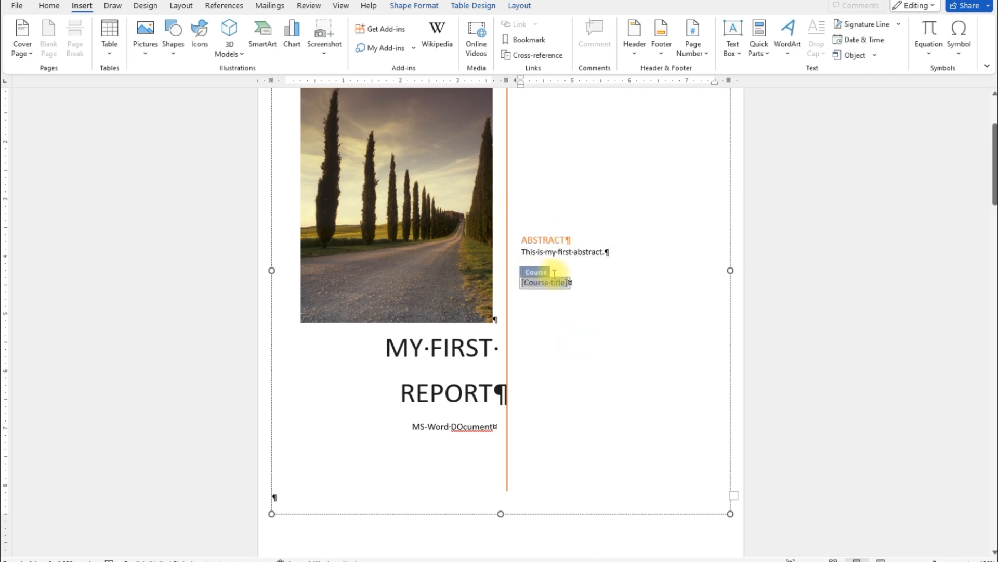
key(BackSpace)
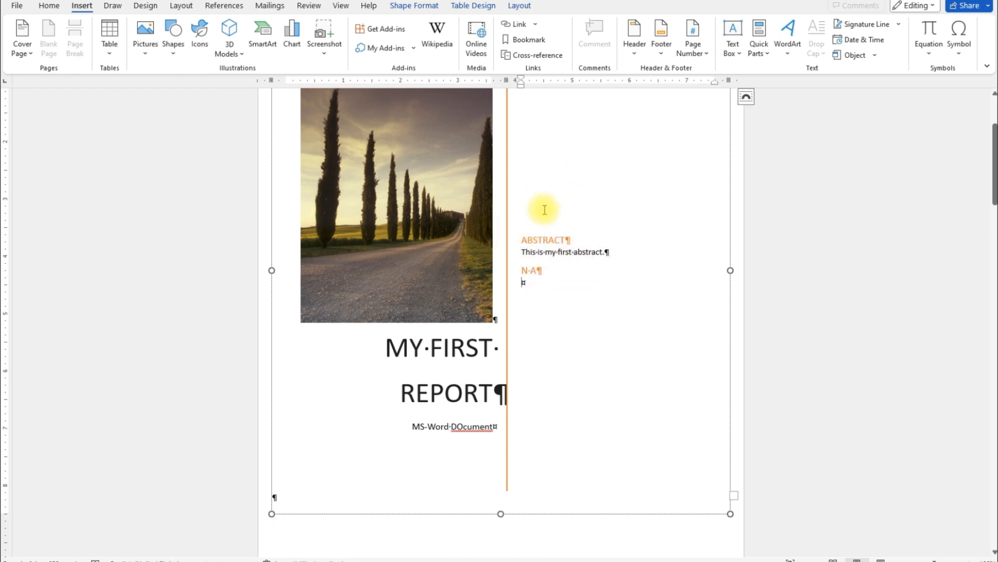
Delete the abstract field and its ABSTRACT heading from the cover page.
click(553, 253)
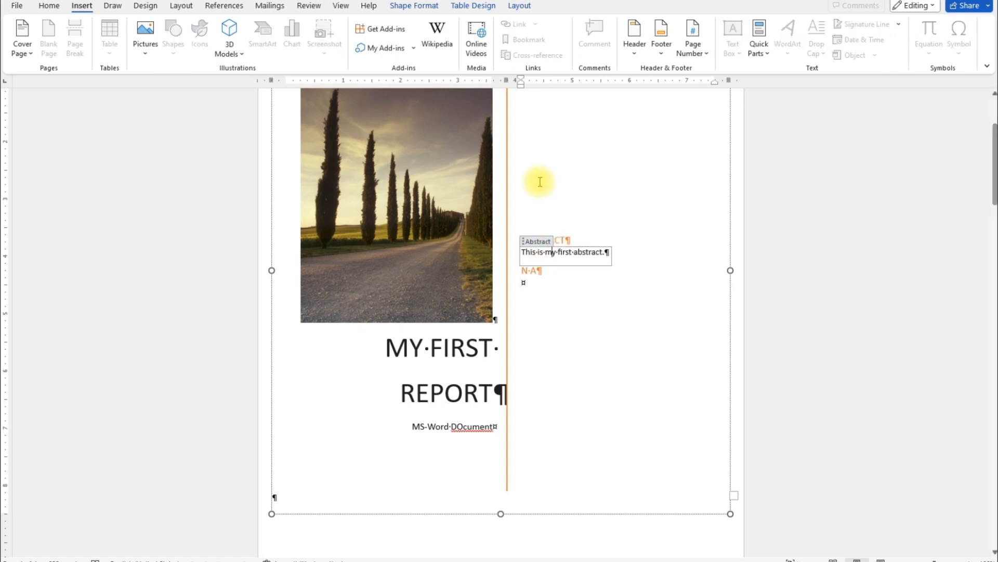
click(540, 241)
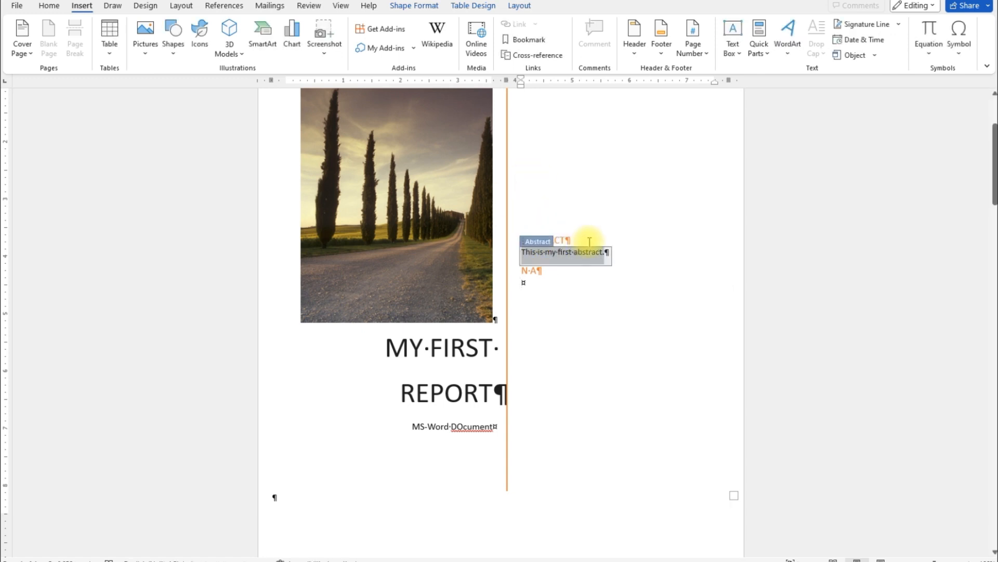
key(BackSpace)
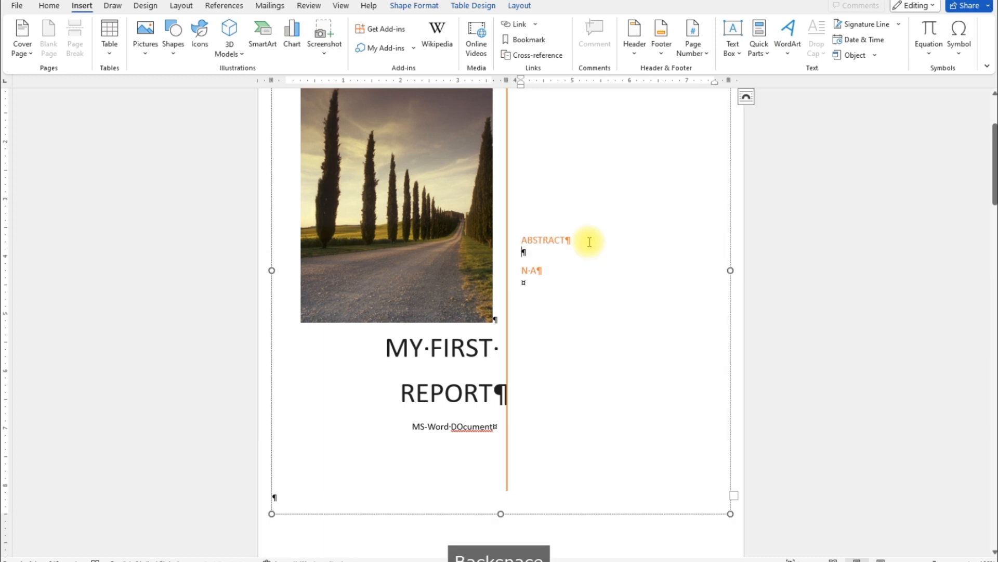
drag(569, 240, 518, 240)
key(BackSpace)
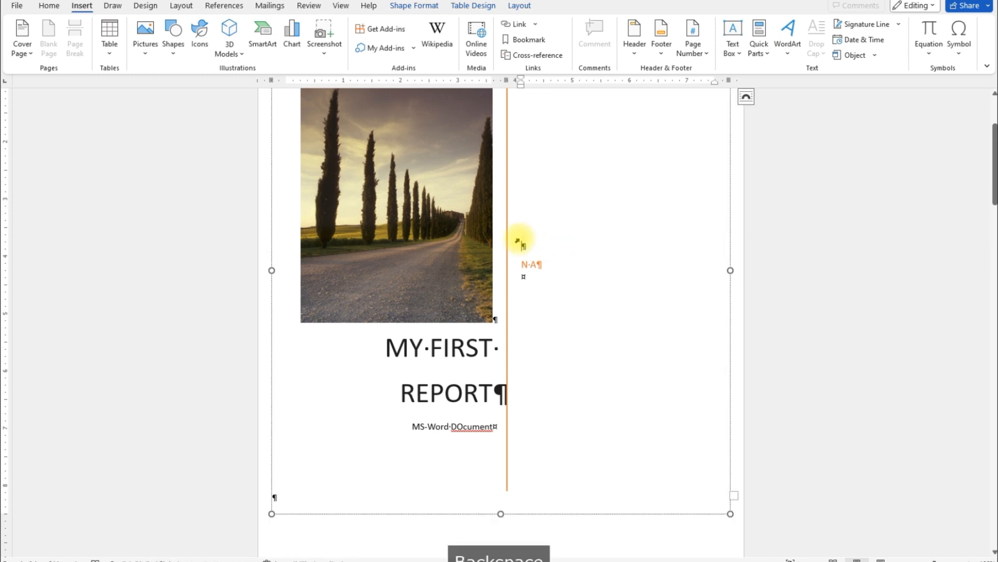
Replace the initials in the cover page's author field with the author's full name.
click(526, 265)
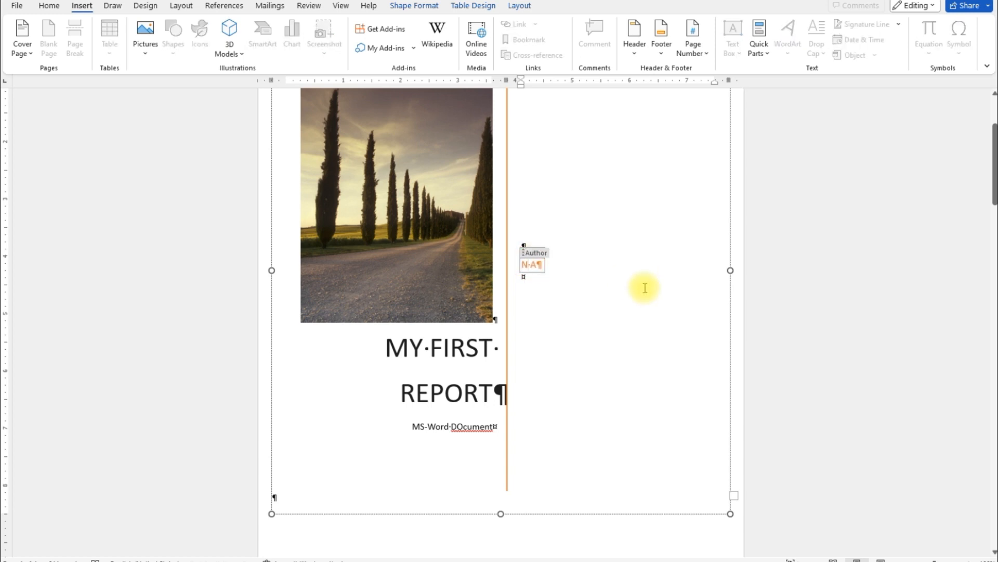
text(abeel)
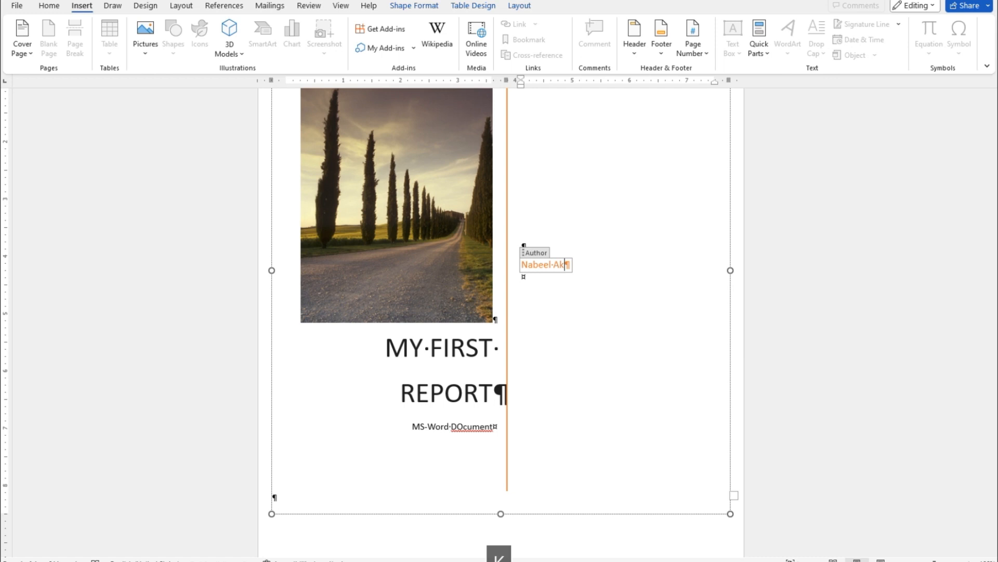
Correct the capitalisation in the cover page's subtitle so it reads "MS-Word Document".
click(462, 427)
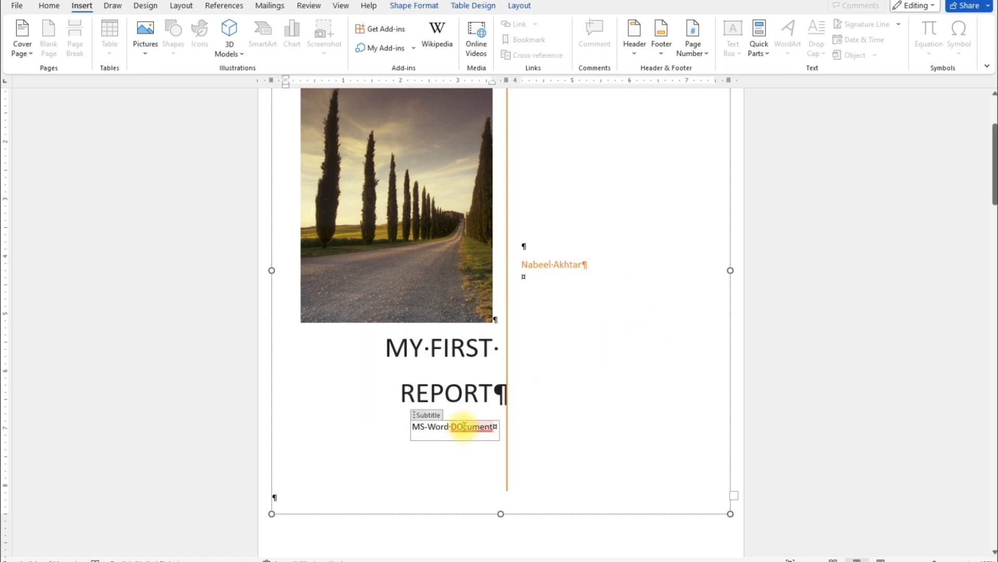
right_click(463, 427)
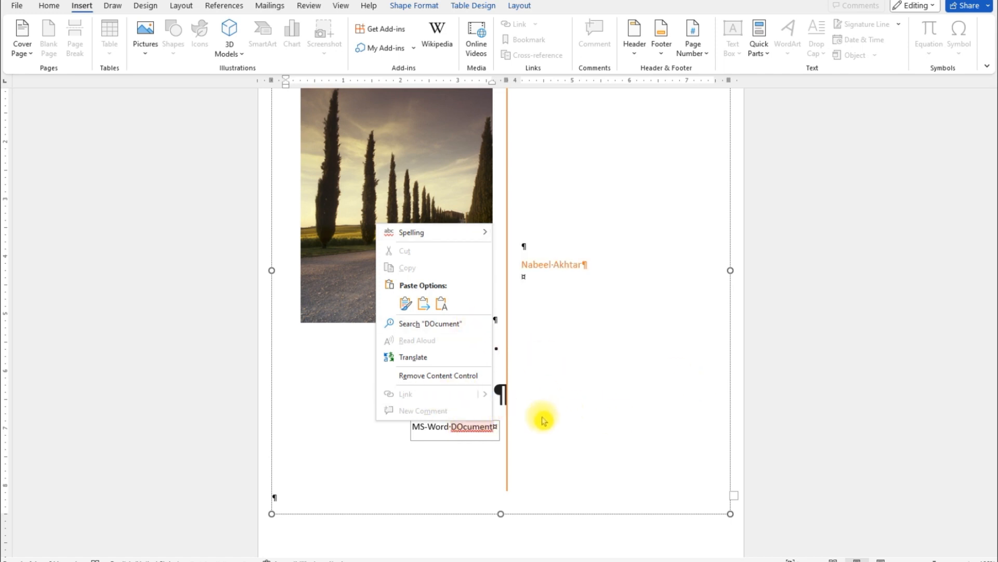
click(474, 428)
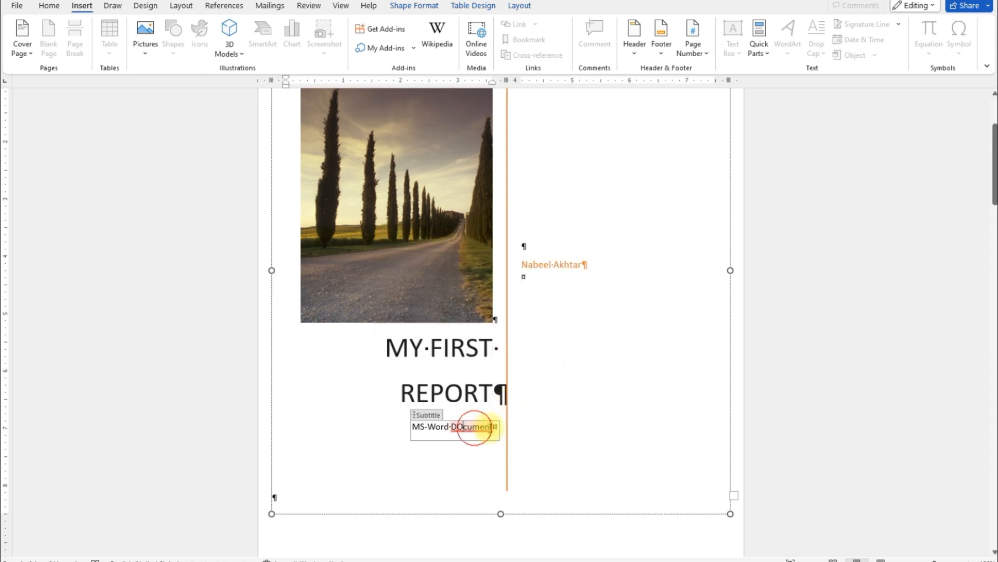
key(BackSpace)
text(o)
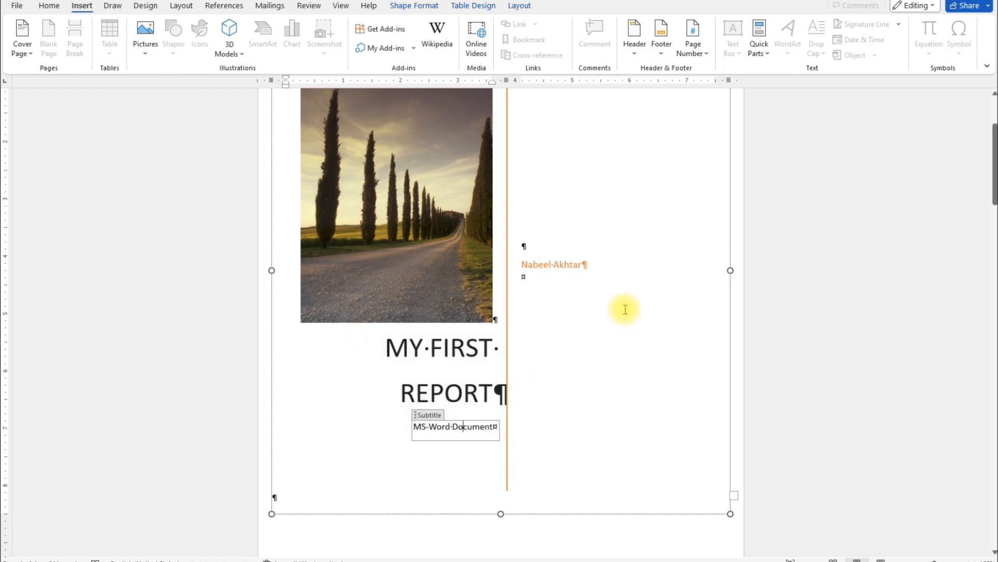
From the Chapter 1 page, set the page number format to start at 0.
scroll(625, 309, down, 5)
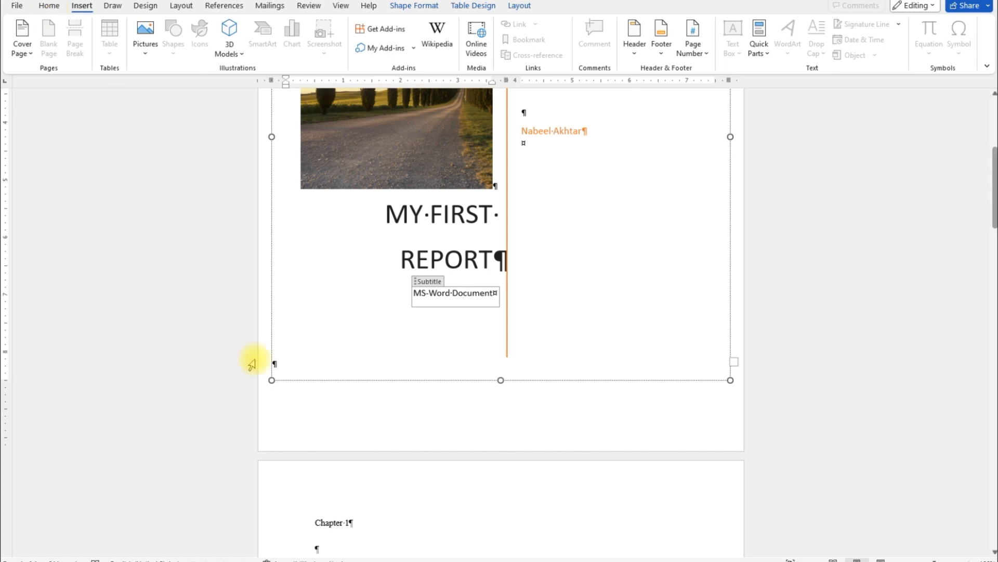
scroll(315, 462, down, 1)
click(334, 484)
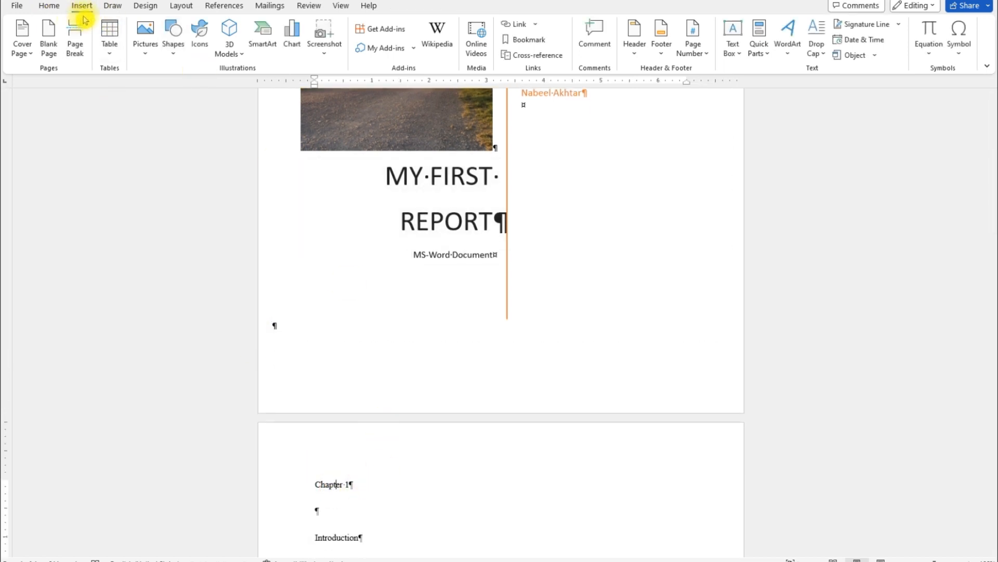
click(711, 59)
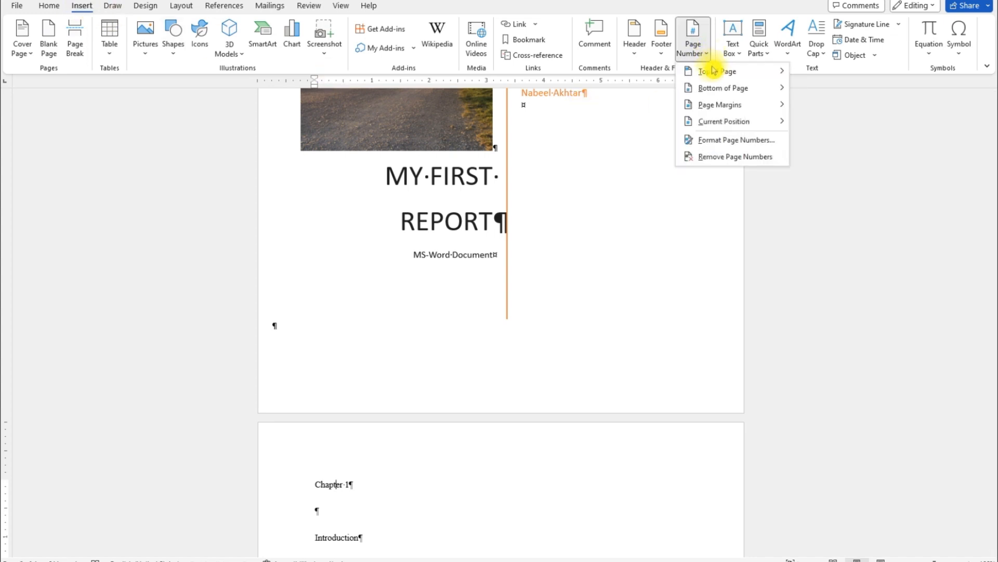
click(732, 147)
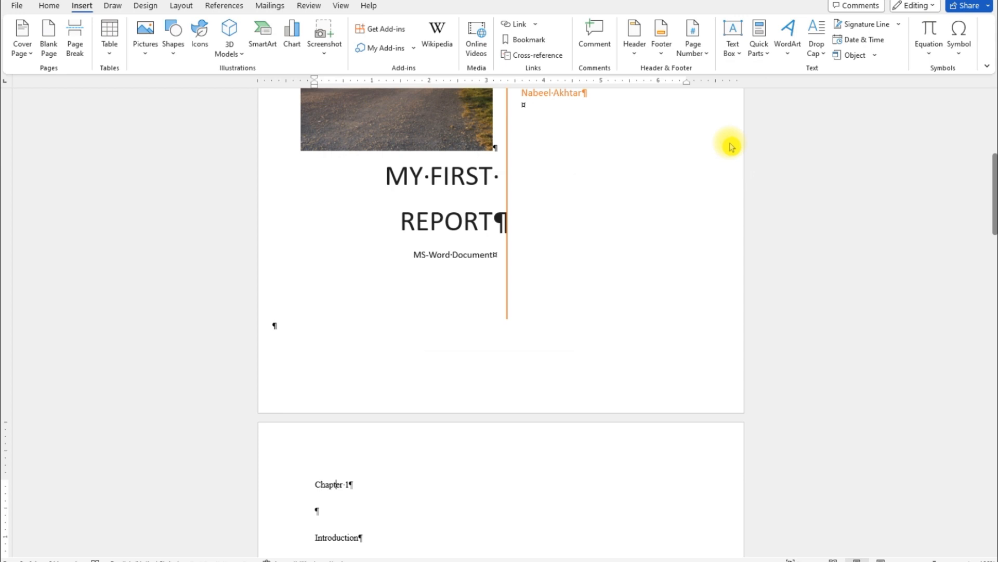
drag(498, 187, 492, 82)
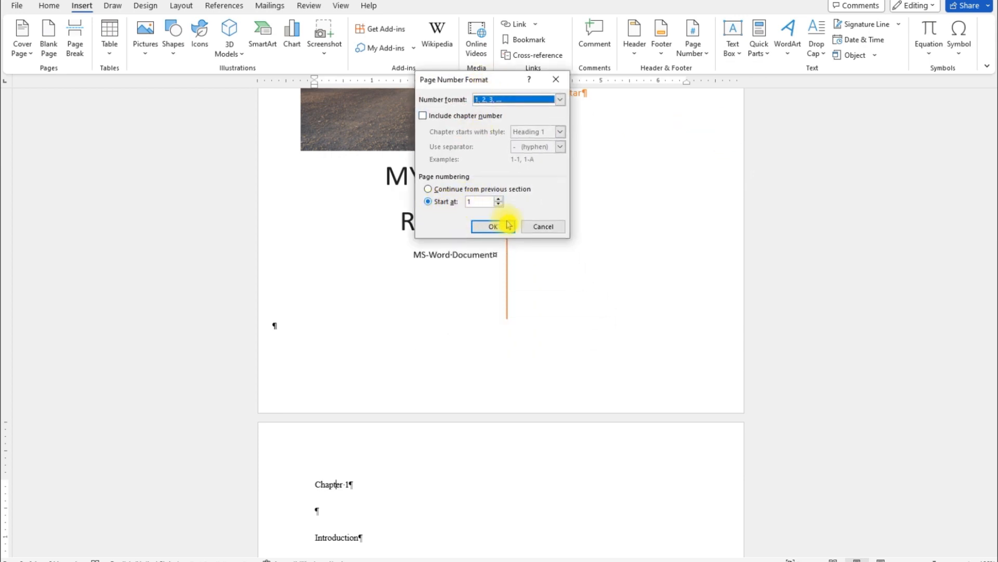
click(499, 205)
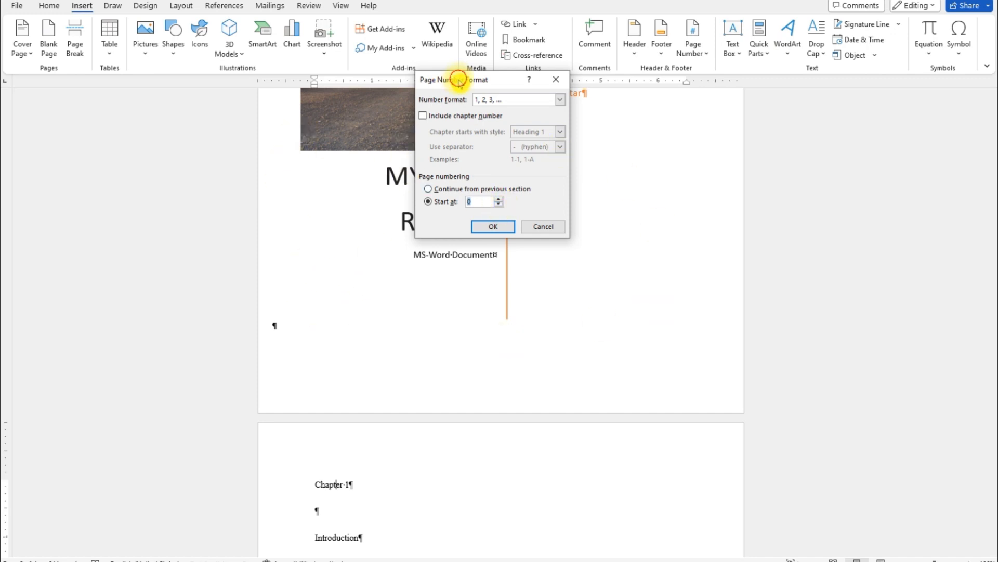
drag(458, 80, 842, 124)
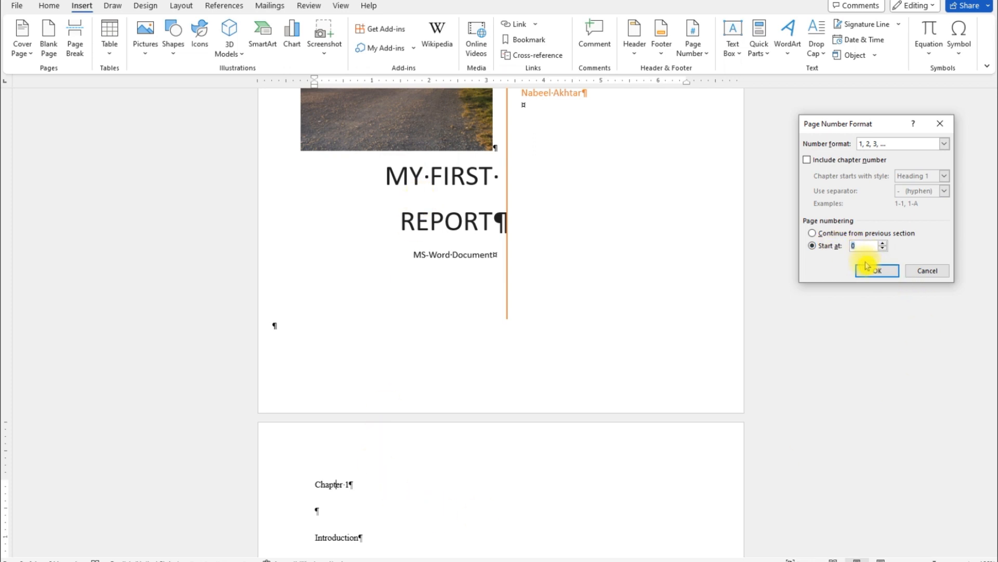
click(878, 273)
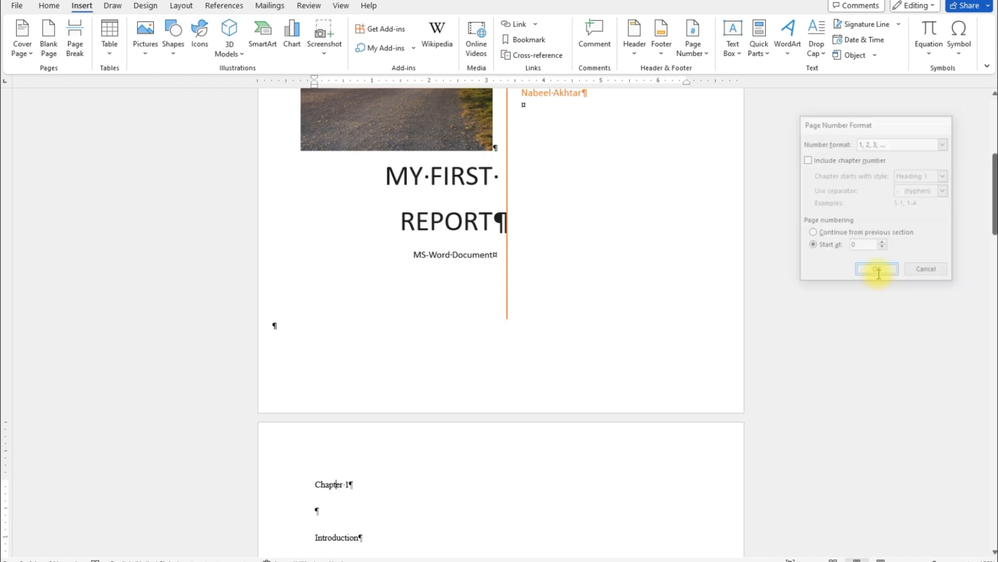
Check the starting value in the page number format settings, leaving them unchanged.
click(702, 52)
click(719, 139)
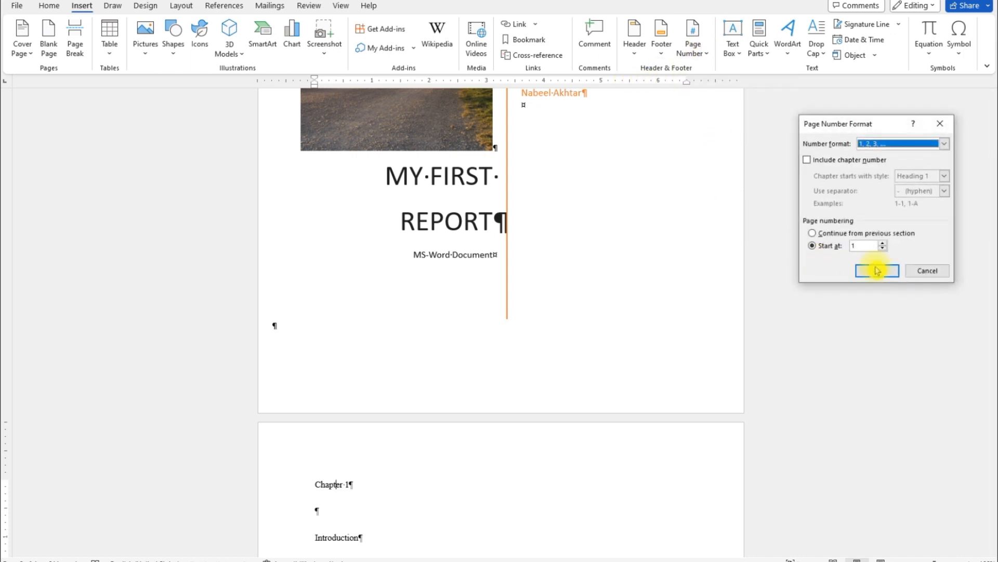
click(928, 272)
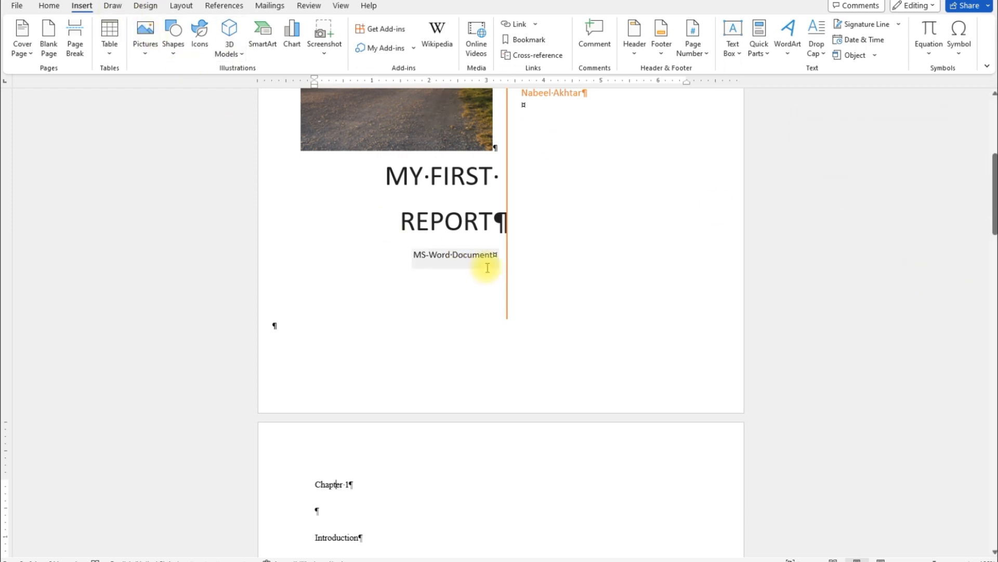
Examine the header and footer options in the page setup, particularly the different first page setting.
scroll(611, 272, down, 2)
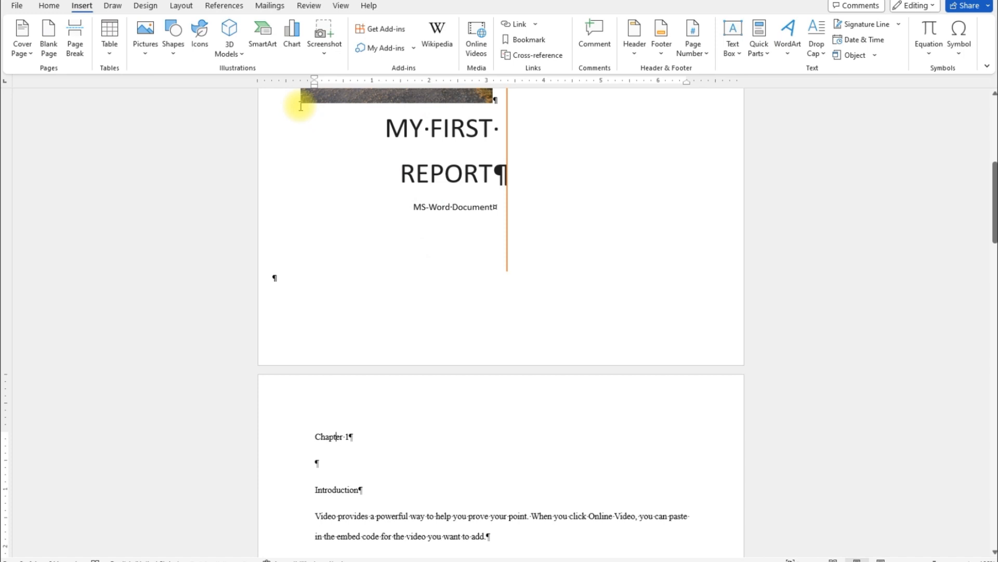
click(183, 7)
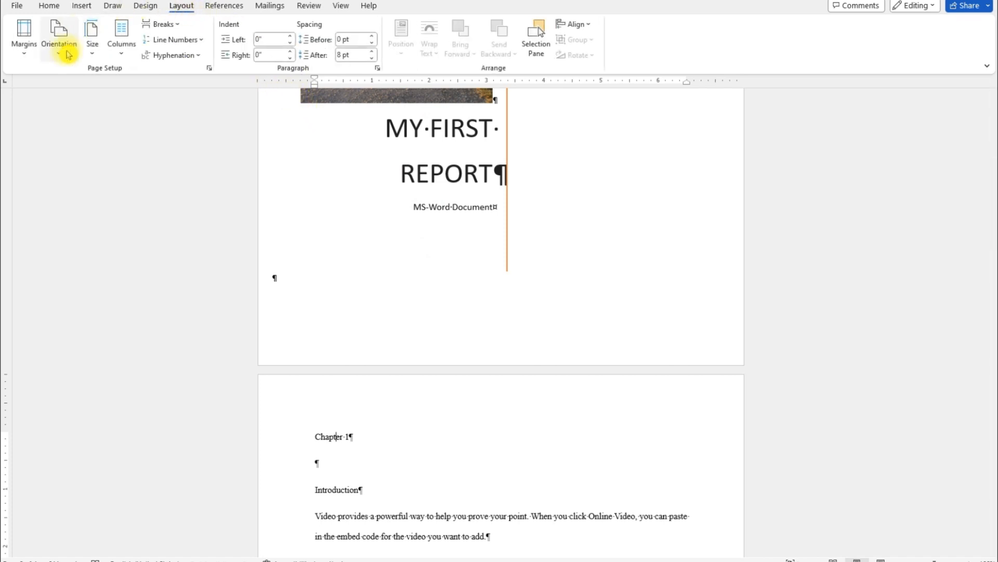
click(209, 68)
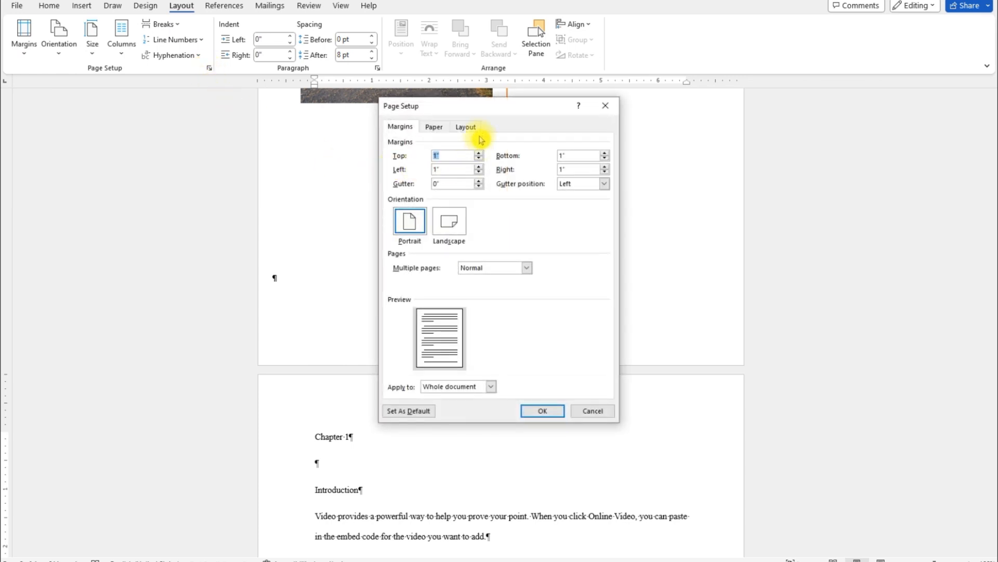
click(466, 127)
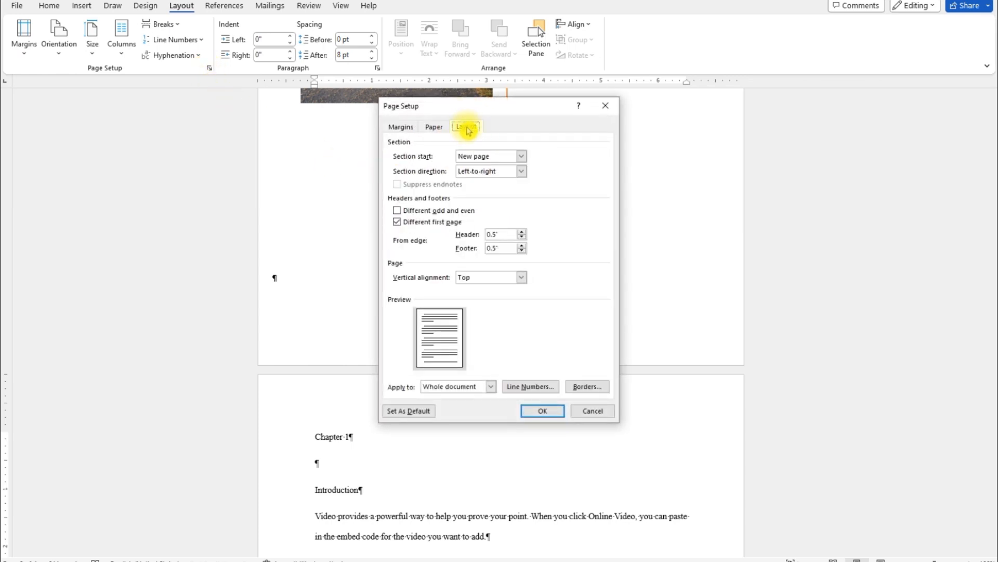
click(405, 225)
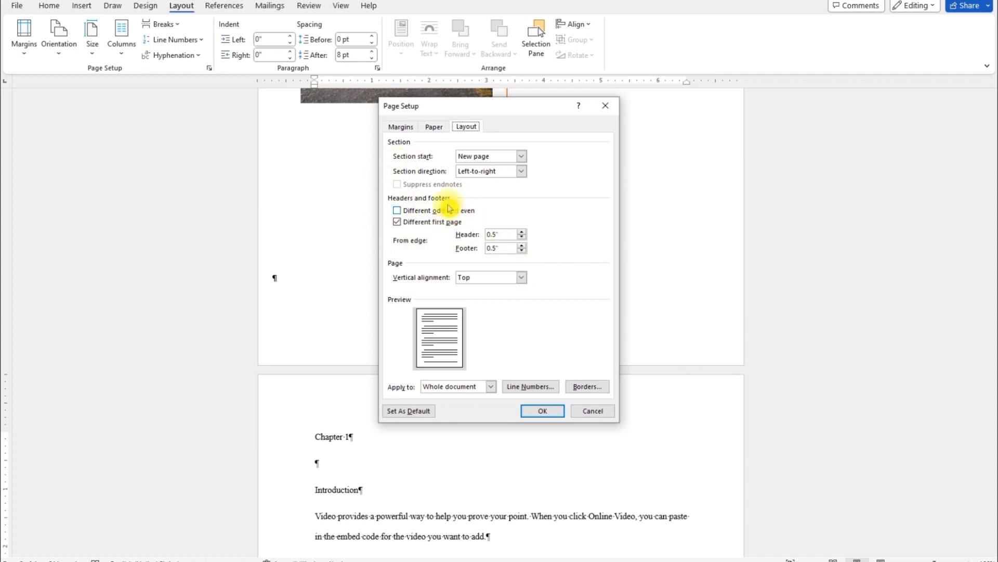
click(593, 412)
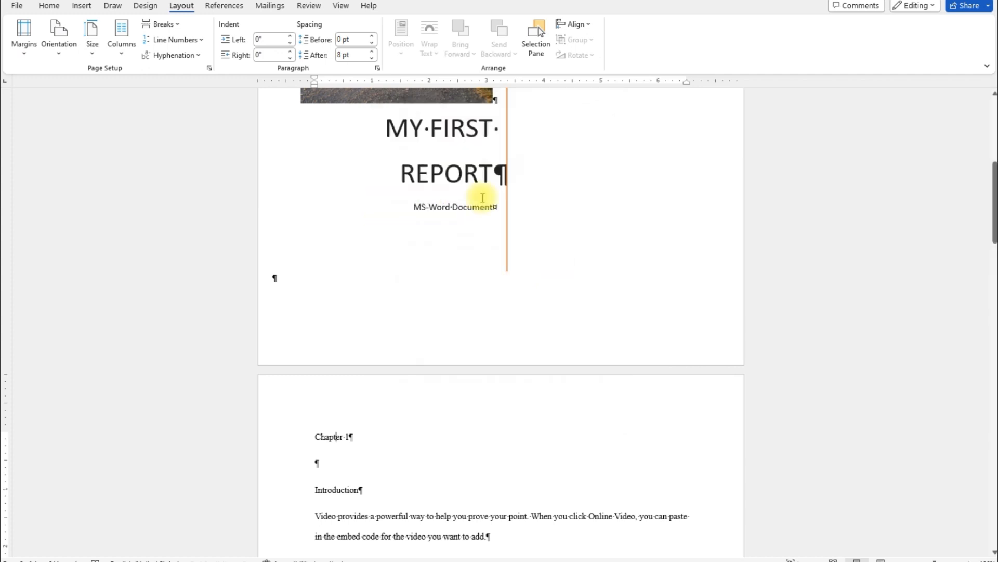
Recheck where page numbering starts in the page number format settings without changing anything.
click(82, 6)
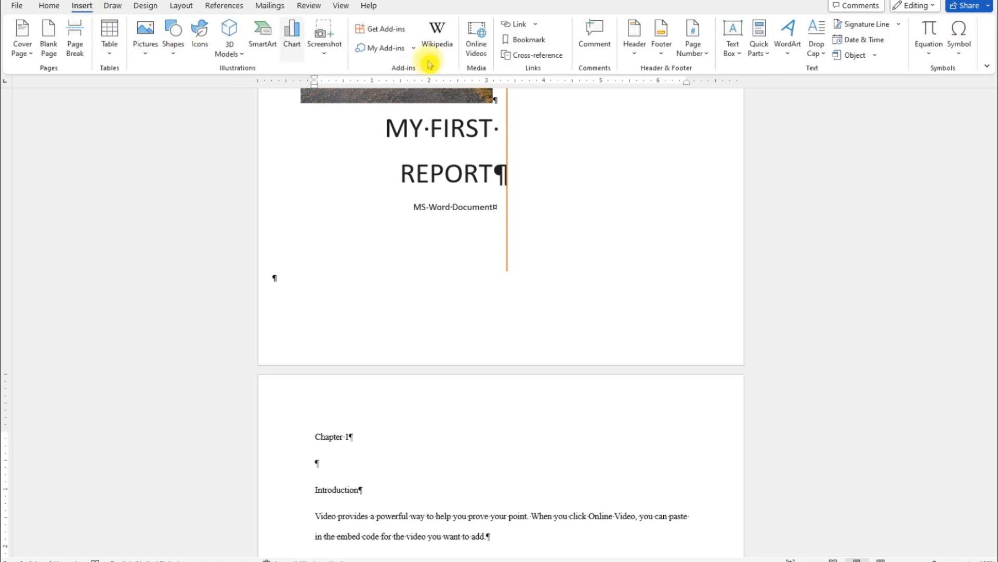
click(709, 56)
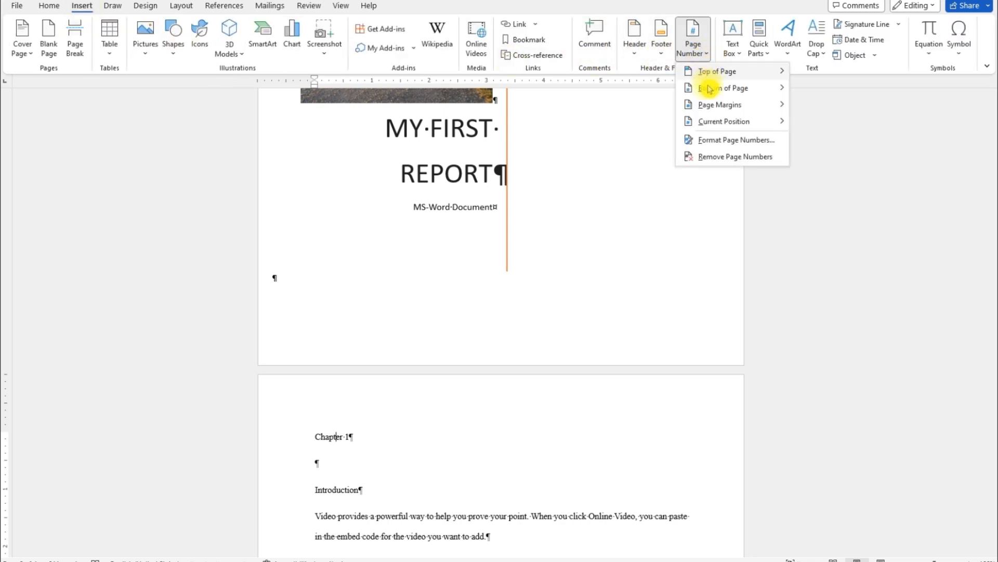
click(728, 138)
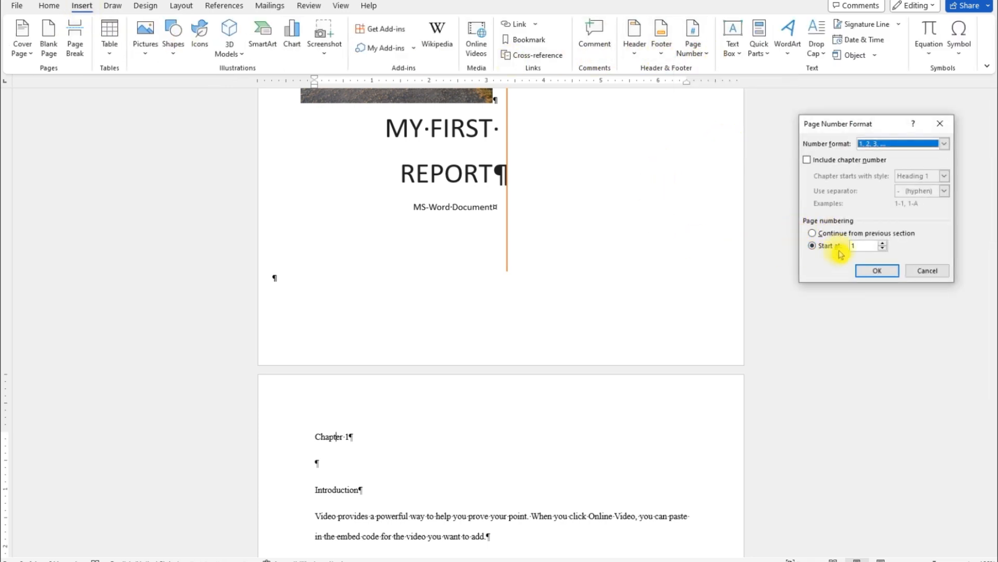
click(927, 270)
Insert a footnote after the Introduction heading in Chapter 1 with the text "Intro to ms-word".
scroll(583, 292, up, 5)
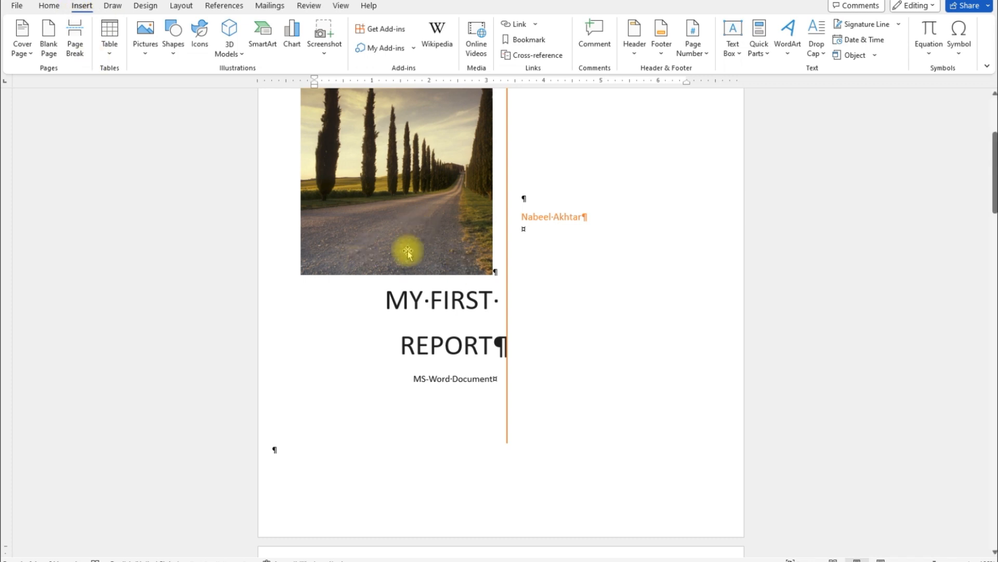
scroll(479, 327, down, 4)
scroll(480, 327, down, 7)
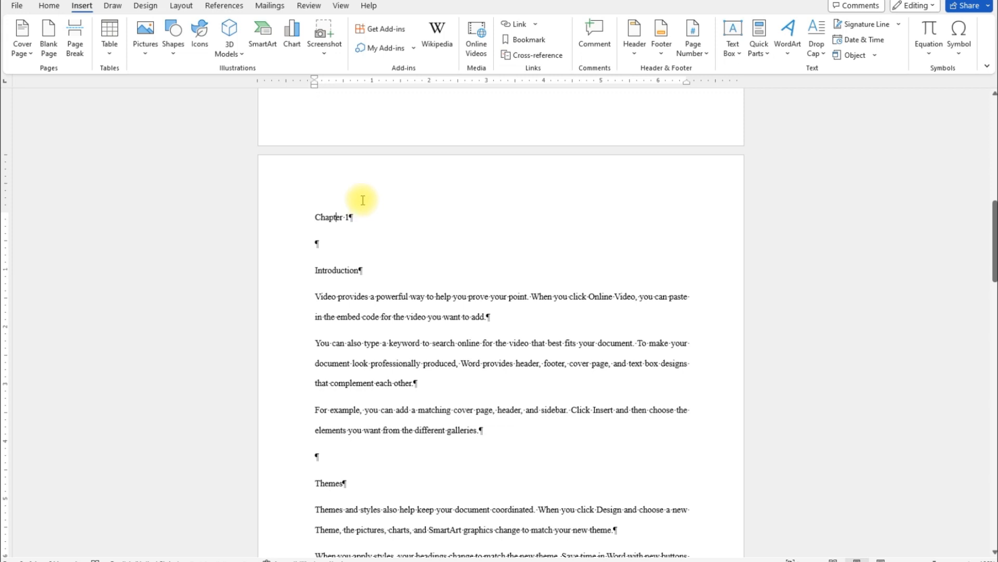
scroll(385, 263, down, 2)
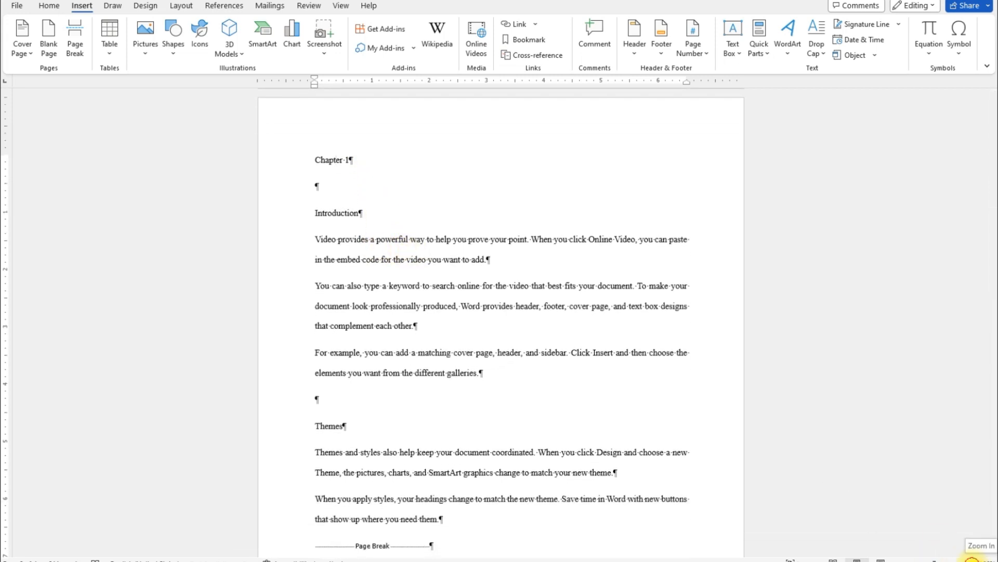
click(971, 558)
click(971, 558)
click(972, 558)
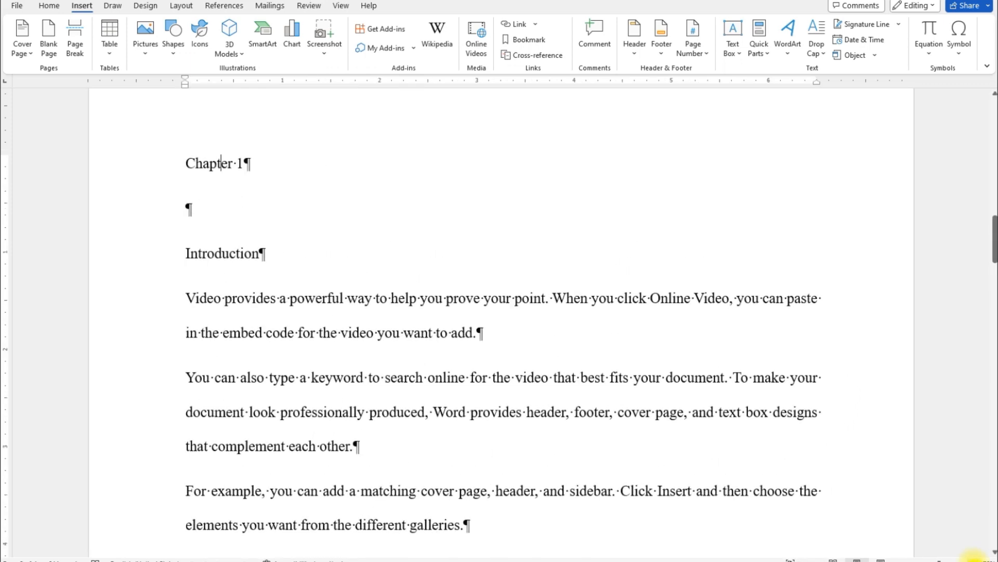
click(972, 559)
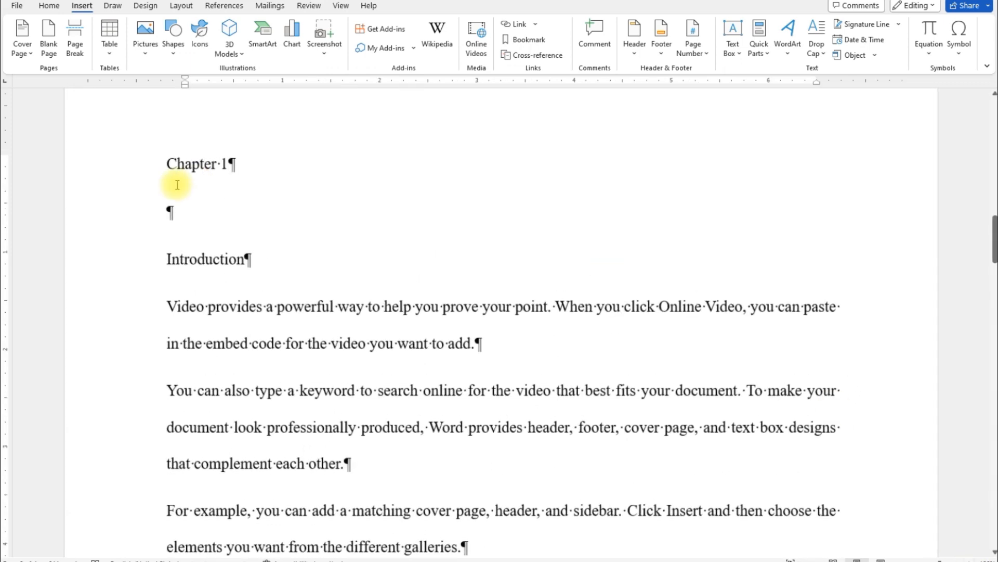
click(245, 261)
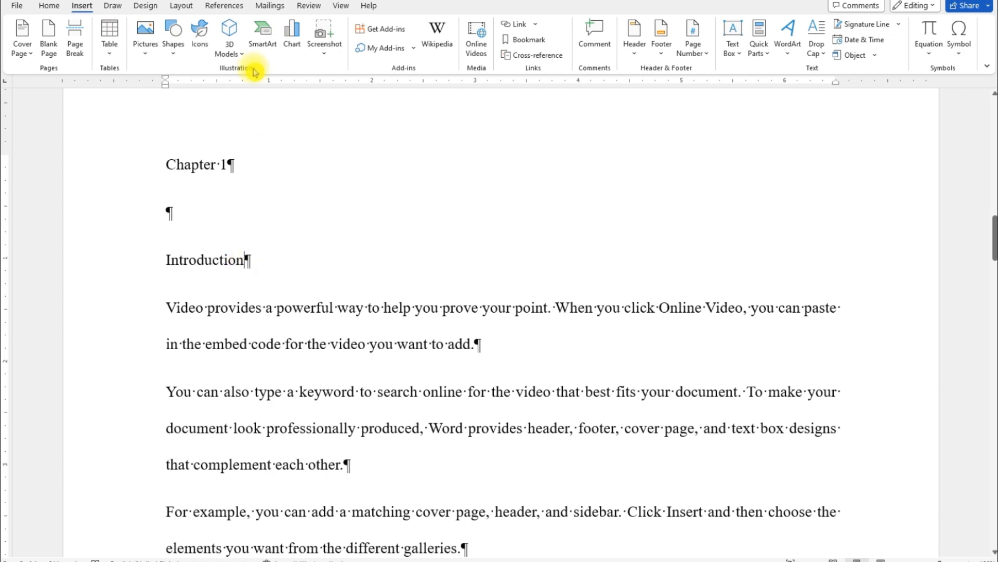
click(222, 6)
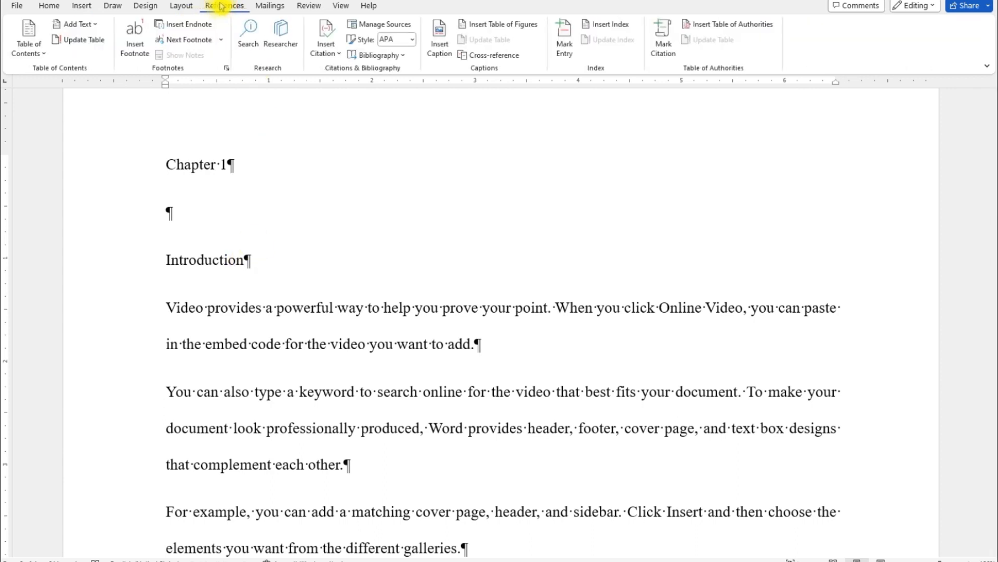
click(136, 49)
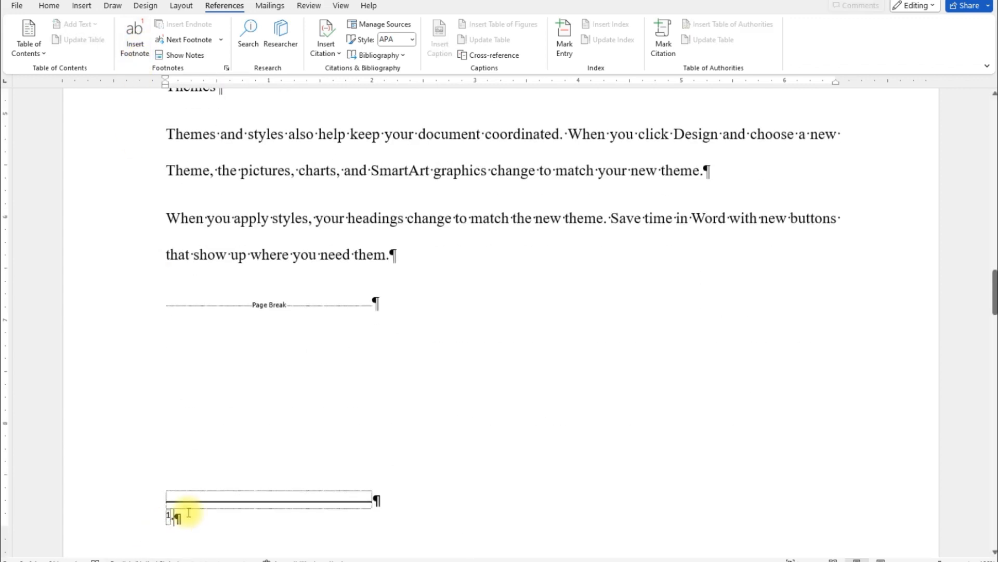
scroll(304, 525, down, 5)
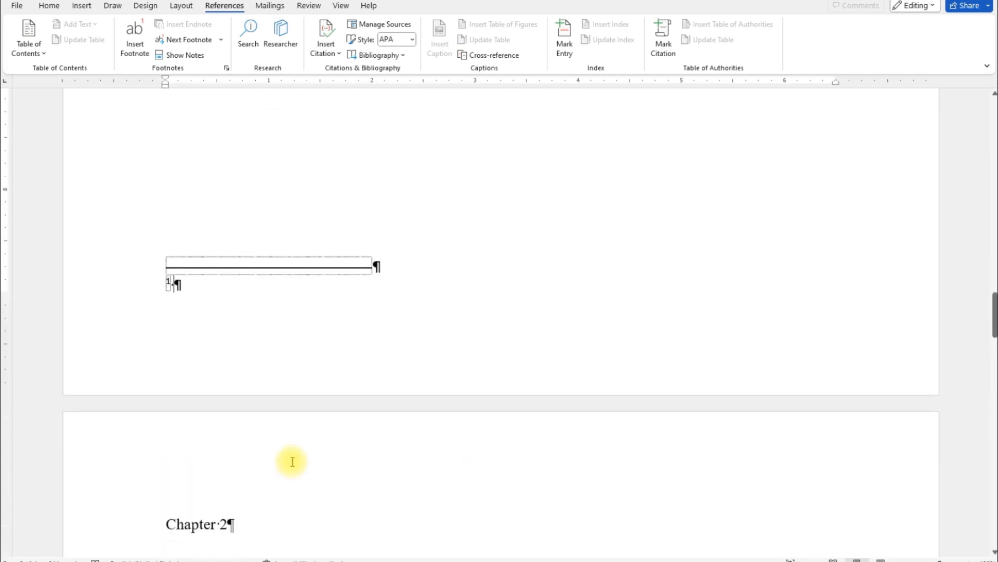
text(Intro to ms-word)
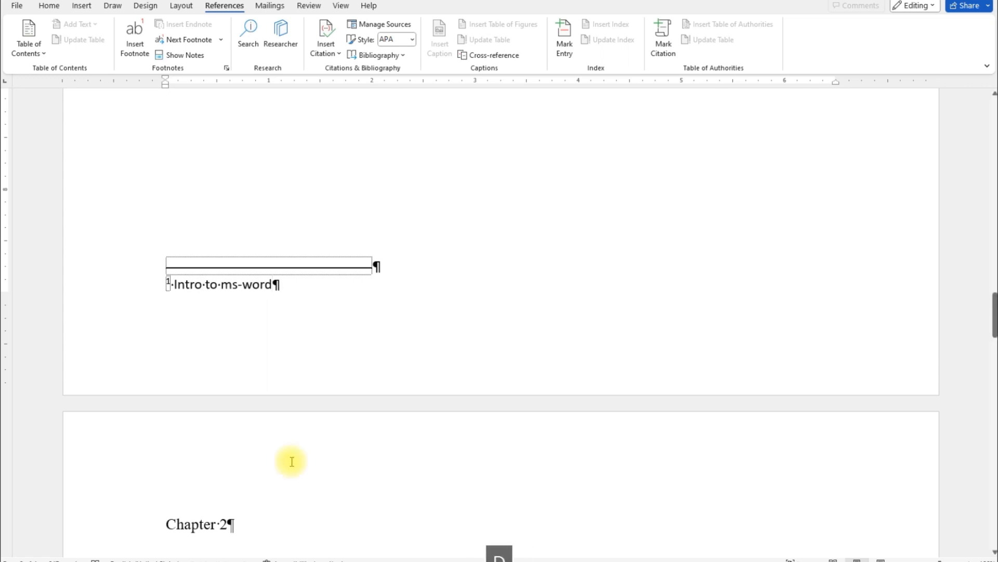
Jump from the "Intro to ms-word" footnote to its reference mark at the Introduction heading.
scroll(336, 306, up, 3)
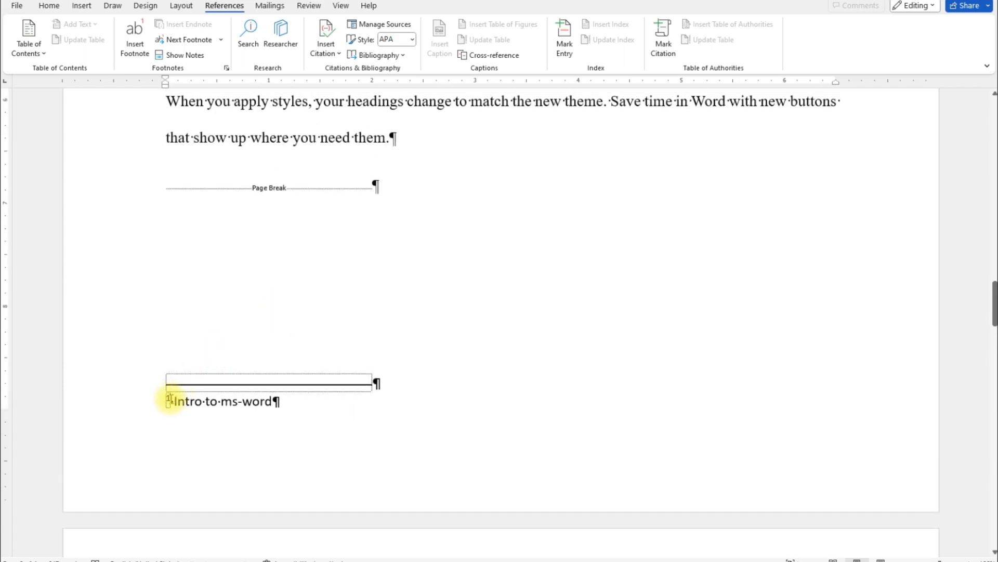
double_click(168, 400)
scroll(174, 397, up, 5)
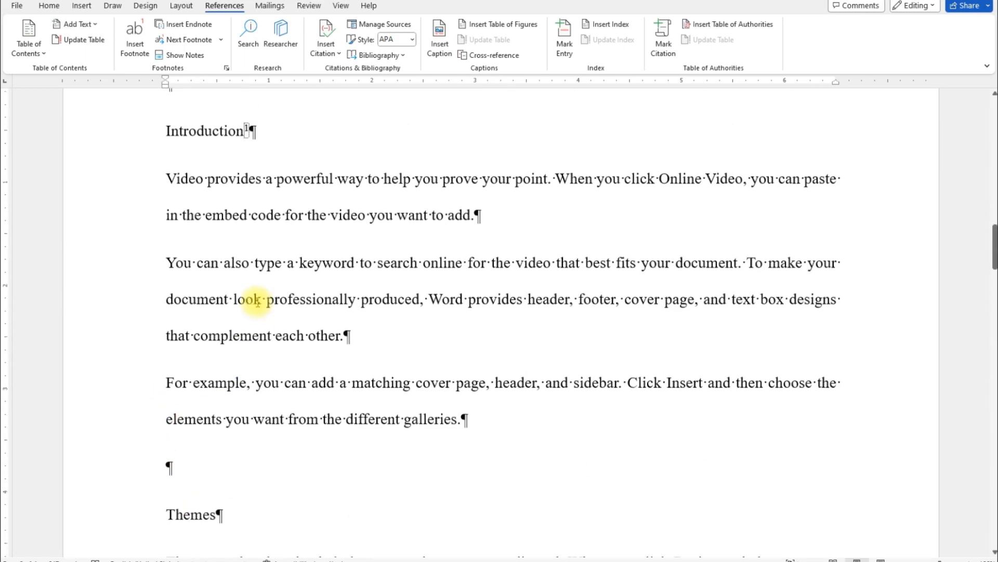
mouse_move(249, 201)
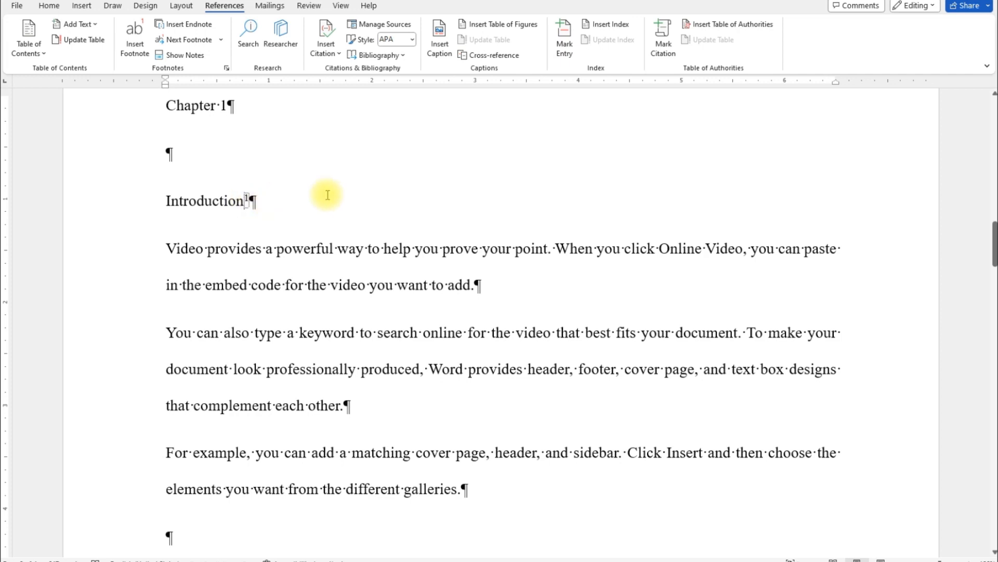
Insert a footnote after the Chapter 1 heading with the text "This is another one".
scroll(513, 252, down, 1)
scroll(515, 250, up, 3)
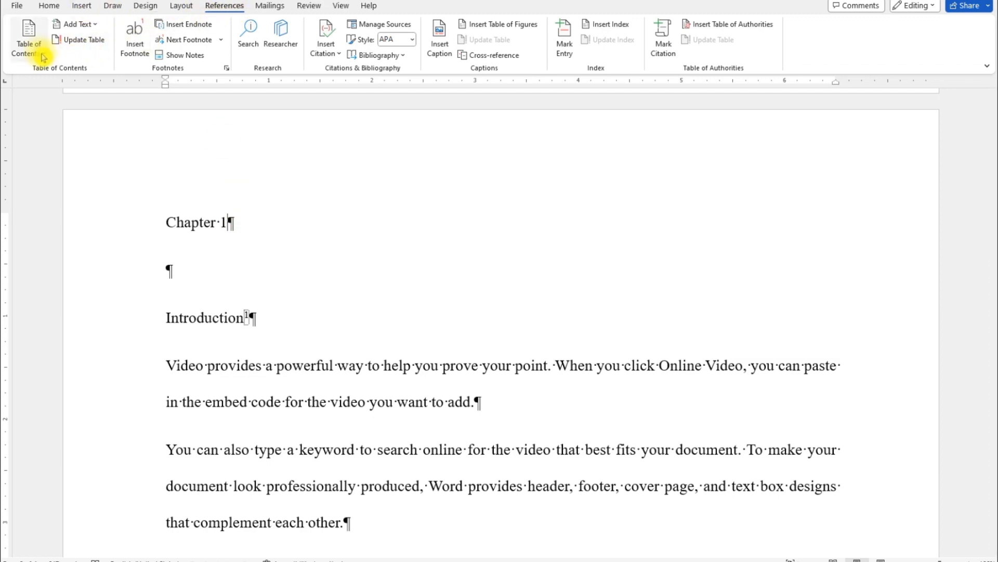
click(134, 45)
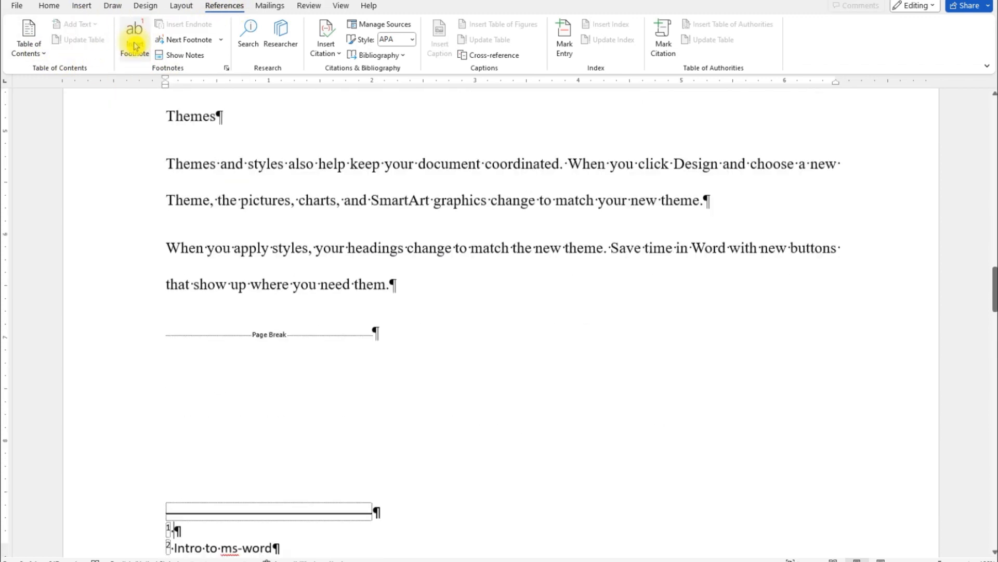
text(This is another one)
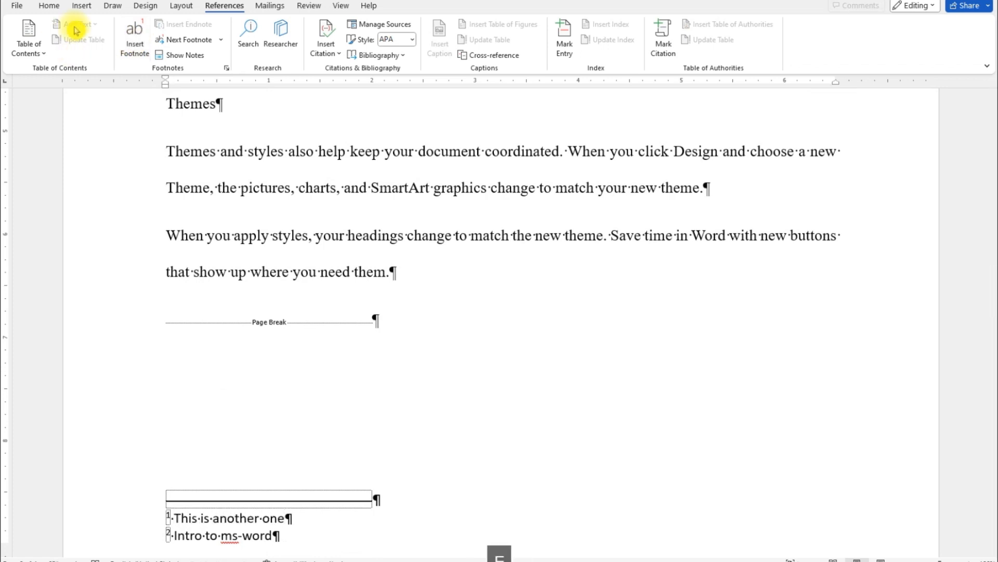
Inspect the footnote references and paragraph marks after the Chapter 1 and Introduction headings.
scroll(424, 251, up, 8)
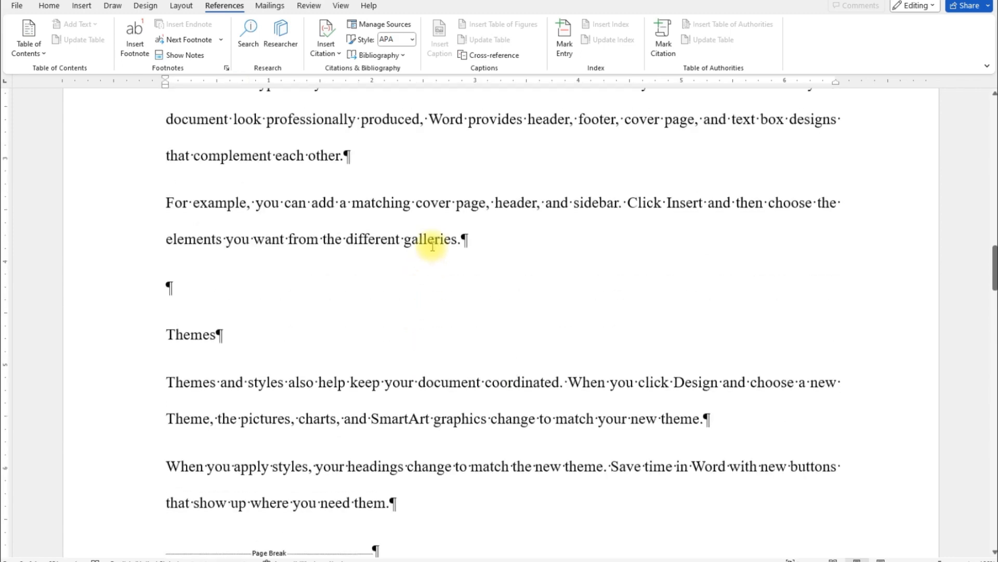
scroll(435, 240, up, 3)
scroll(364, 218, down, 2)
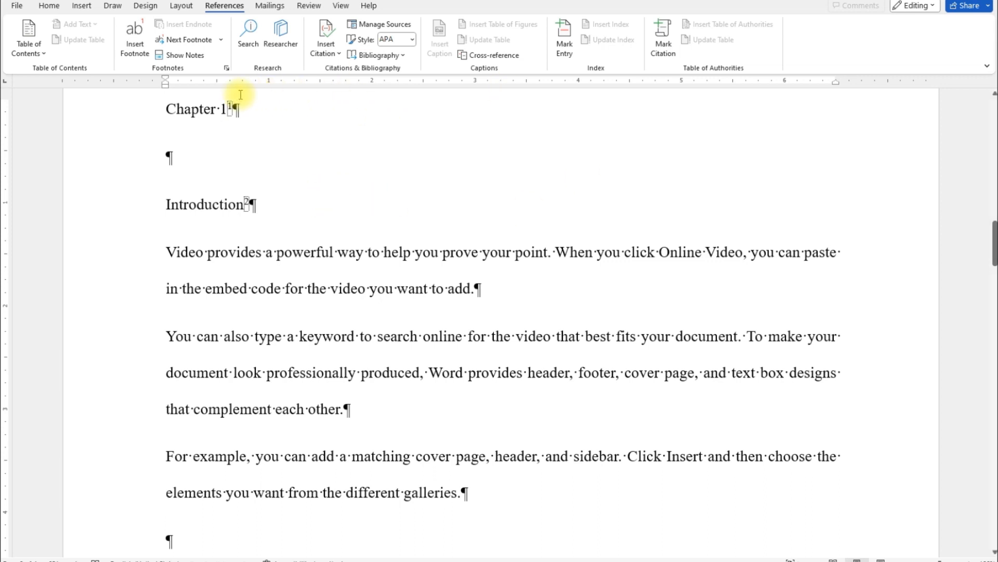
click(235, 109)
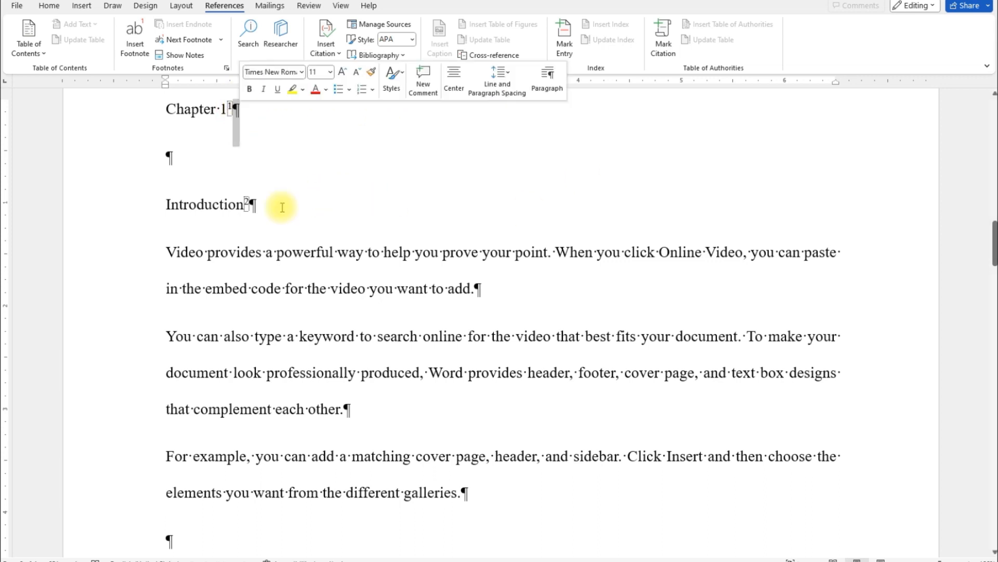
click(252, 206)
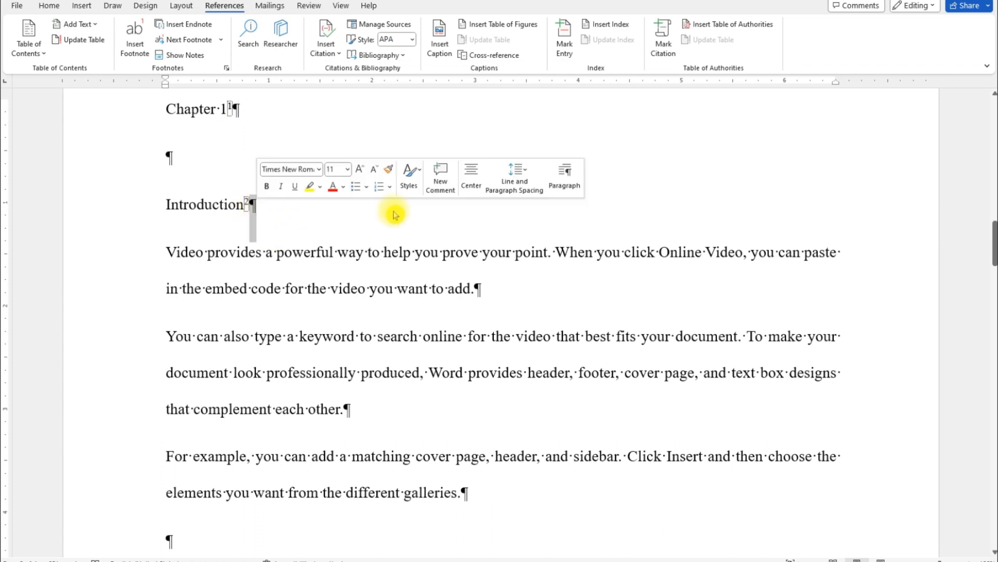
Hide the formatting marks and add an empty paragraph between the Chapter 1 and Introduction headings.
click(54, 7)
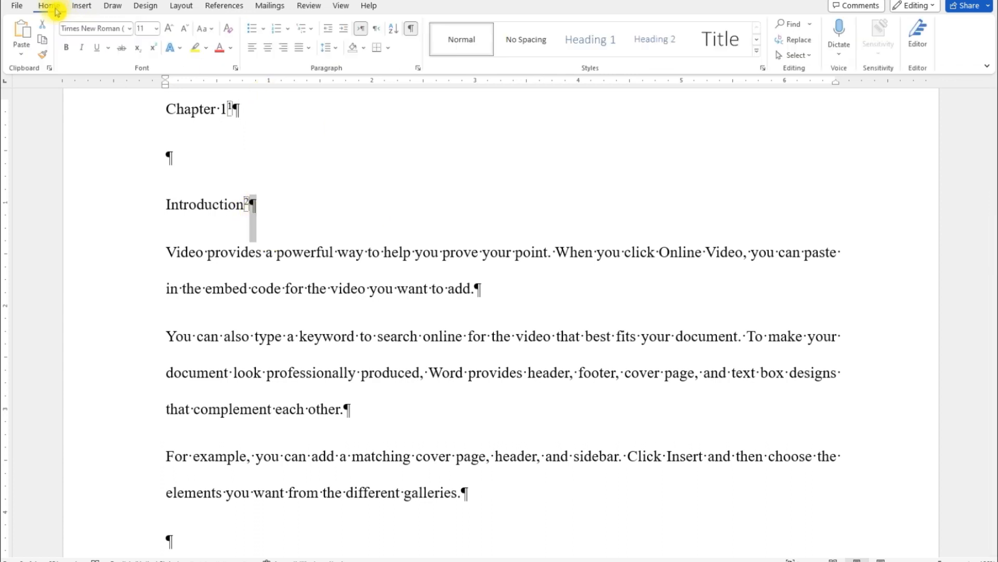
click(413, 30)
click(190, 146)
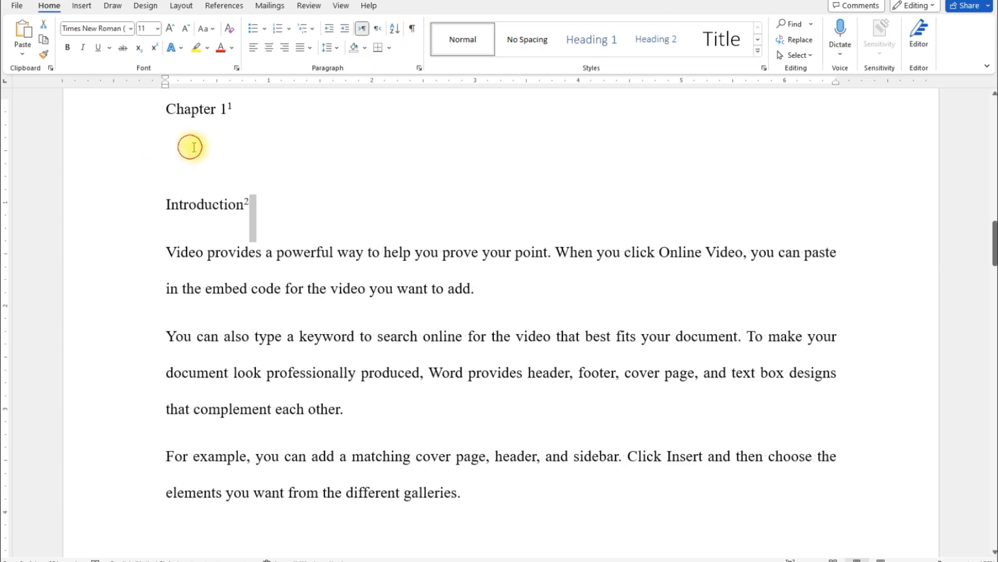
key(Return)
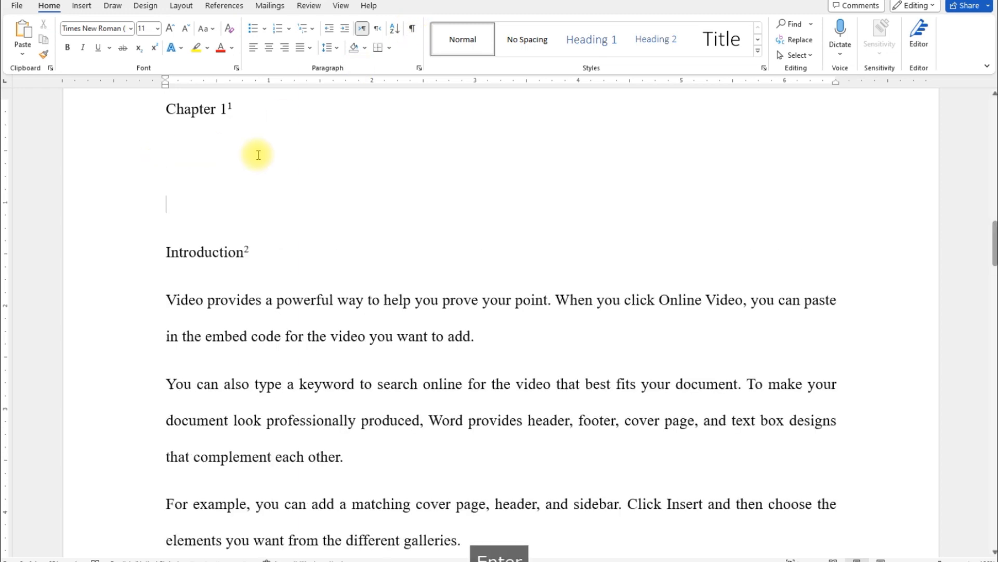
With formatting marks shown again, try out tabs and spaces in the empty paragraph above Introduction and delete that line.
click(414, 31)
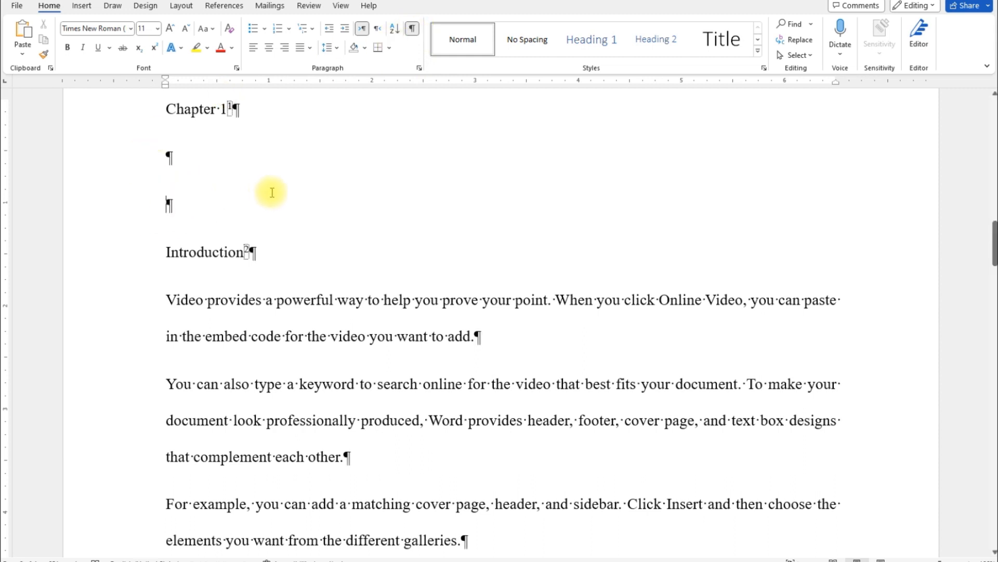
key(Tab)
key(Tab)
key(Tab)
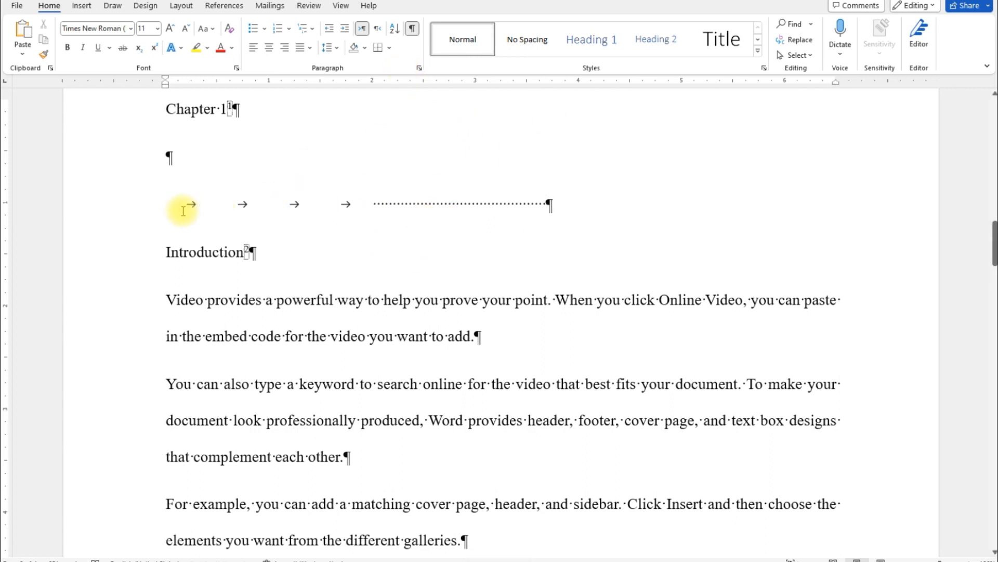
drag(180, 204, 486, 206)
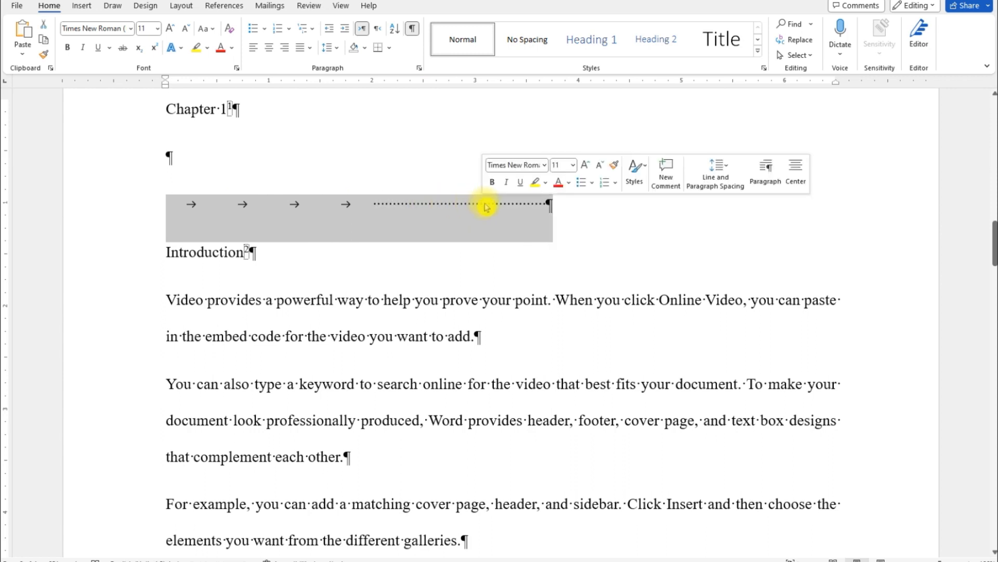
key(BackSpace)
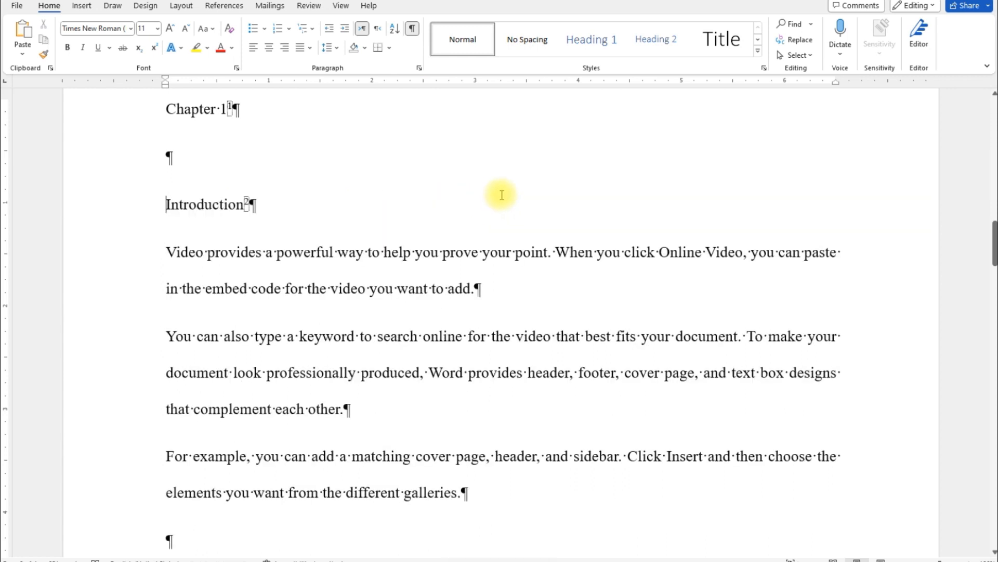
Insert a centred "Page X of Y" page number in the footer using the Bold Numbers 2 style, and return to the body text.
scroll(640, 249, down, 6)
scroll(640, 242, down, 9)
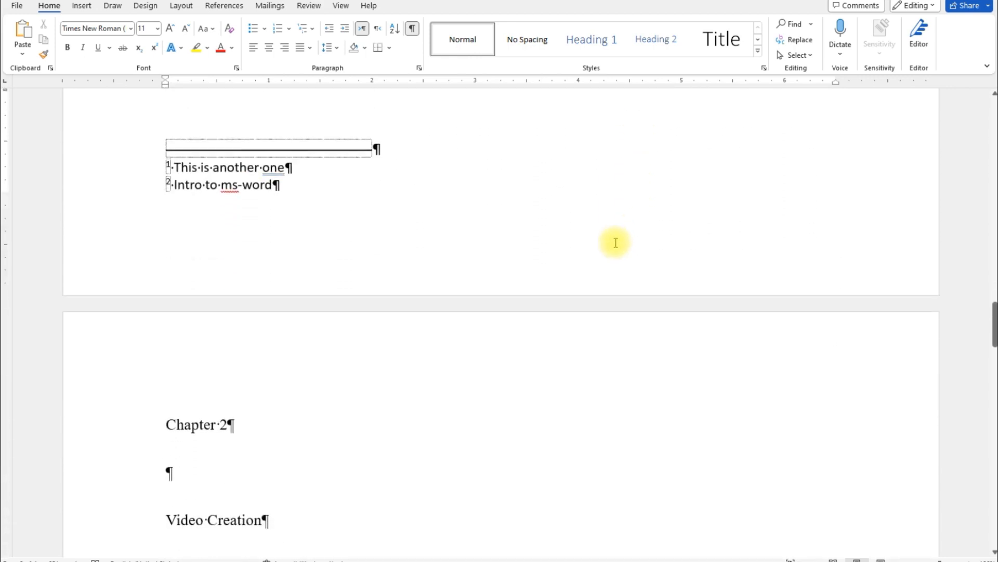
click(83, 10)
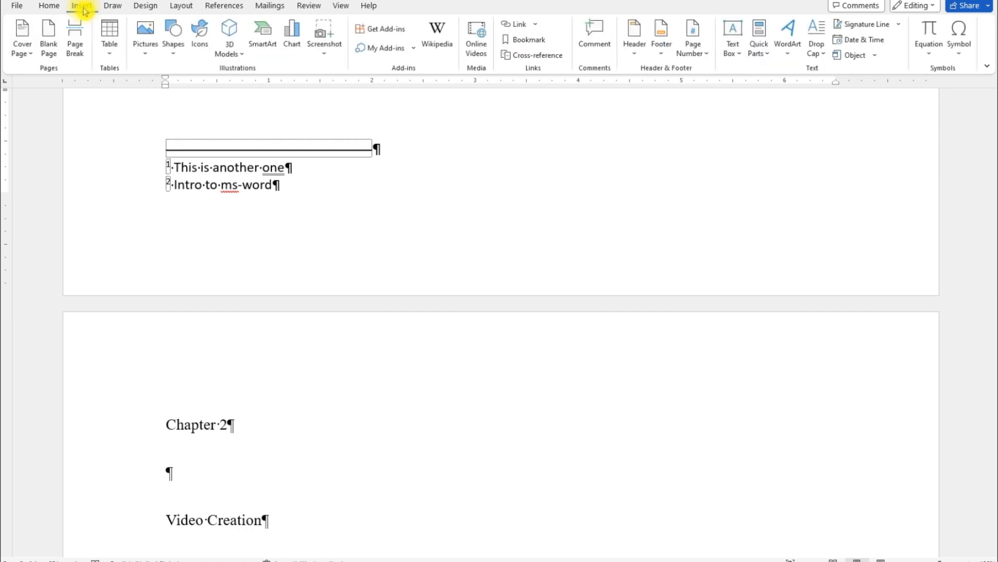
click(713, 58)
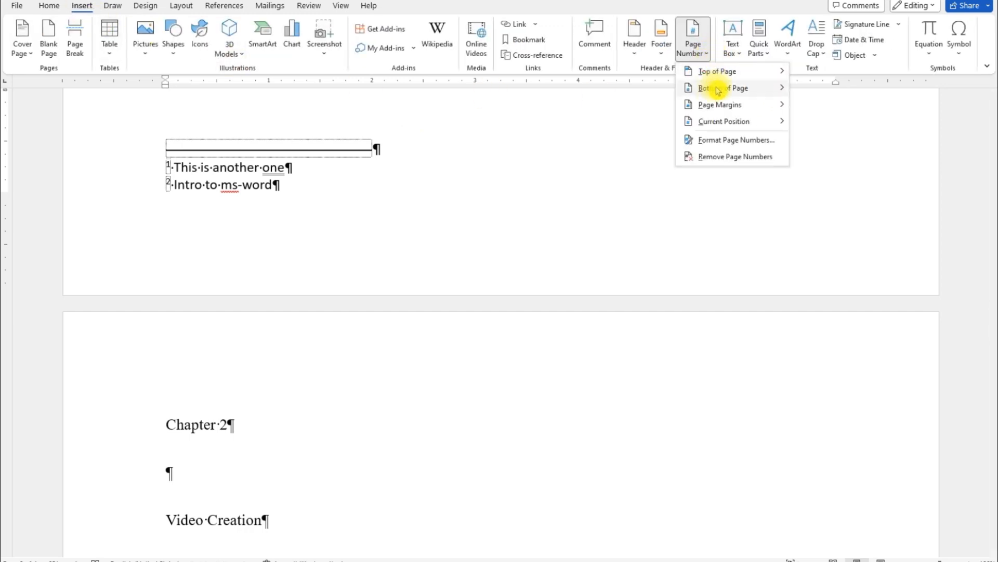
mouse_move(715, 88)
drag(673, 107, 672, 159)
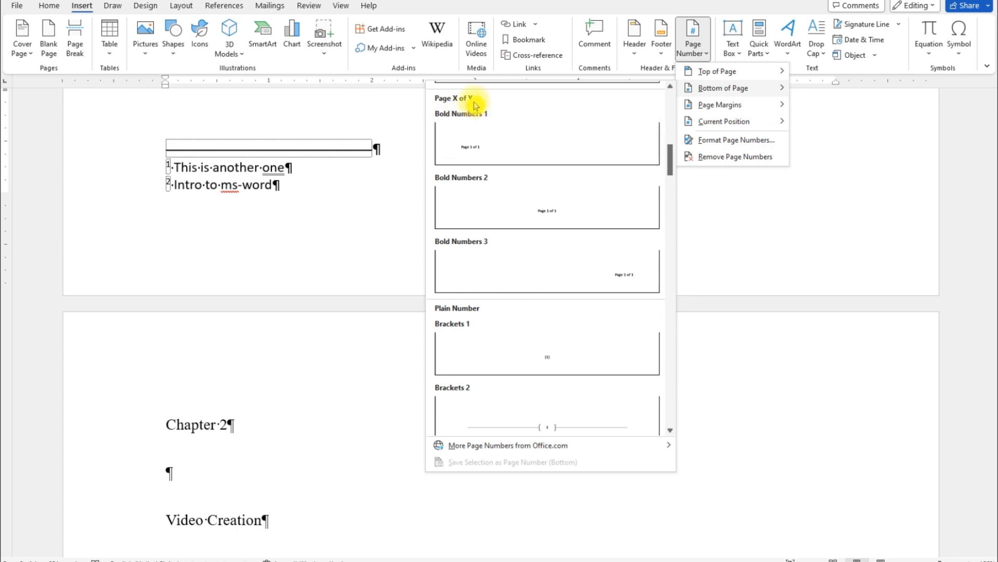
click(552, 217)
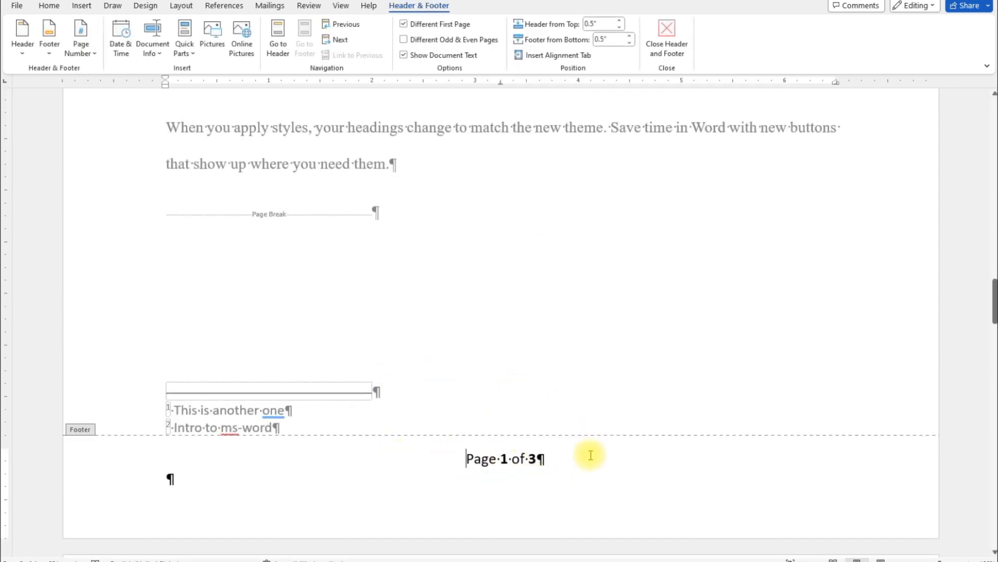
double_click(427, 154)
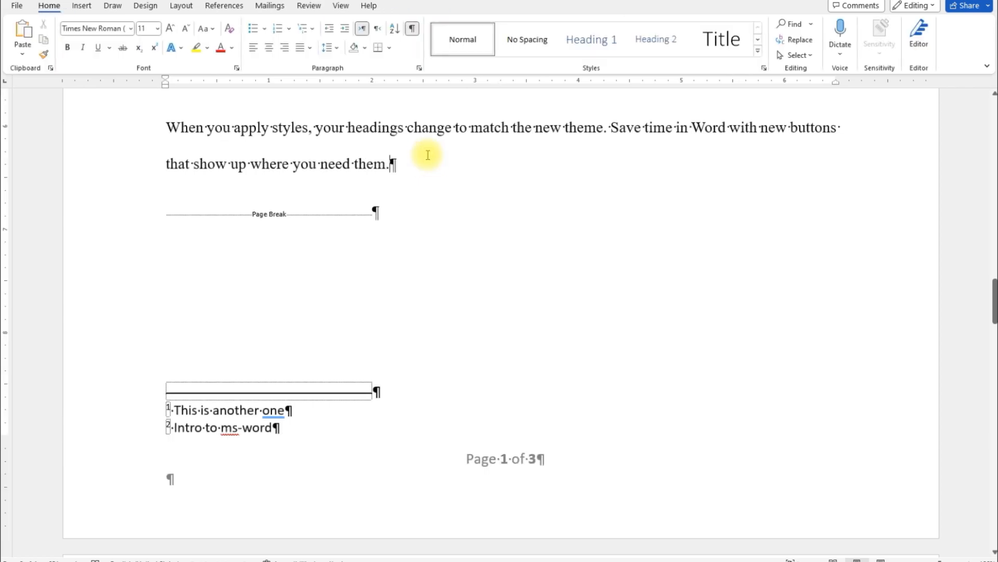
Place the insertion point in the empty paragraph below the Chapter 1 heading and hide the document's formatting marks.
scroll(536, 222, up, 5)
scroll(541, 218, down, 2)
scroll(540, 214, up, 8)
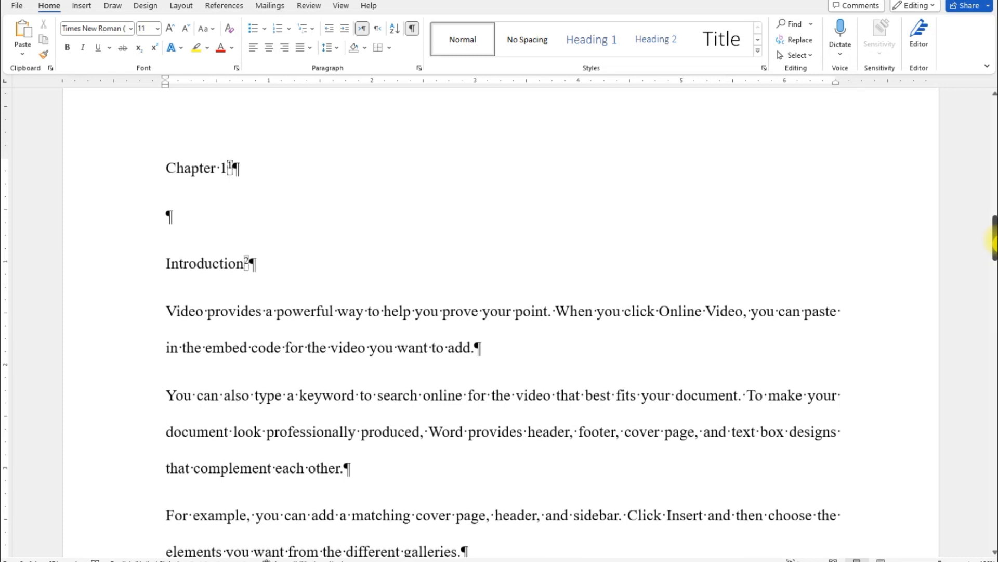
click(994, 117)
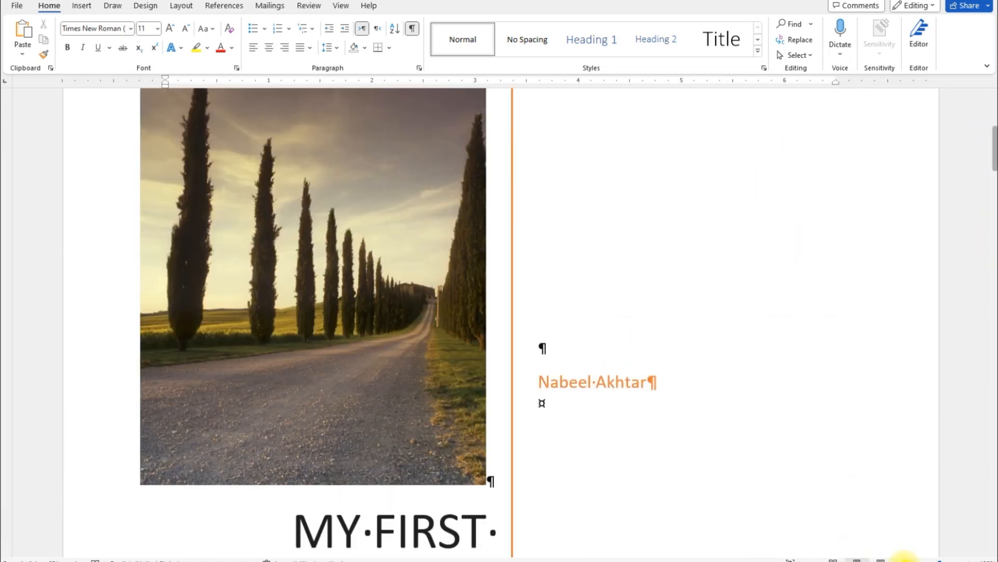
ctrl+scroll(900, 559, down, 2)
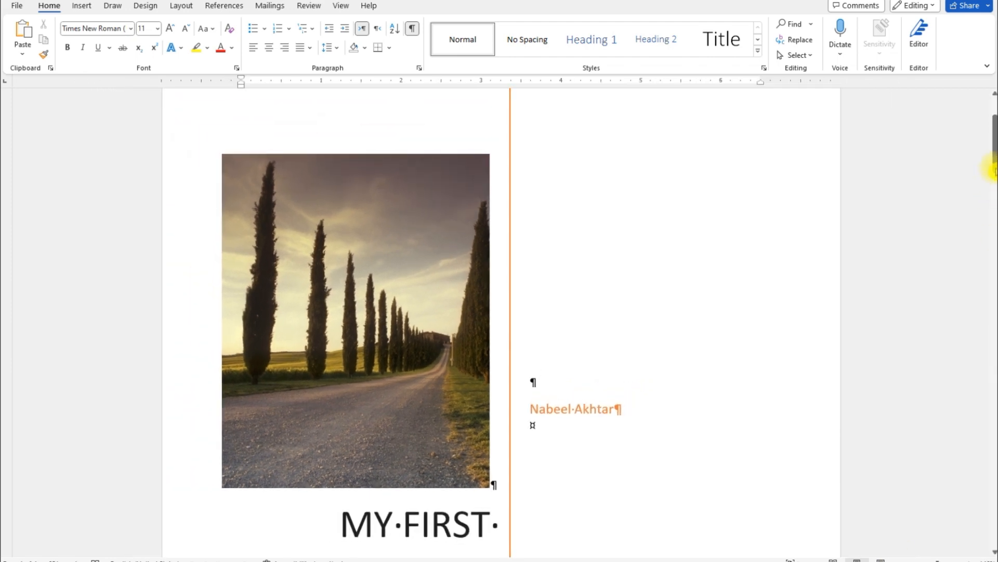
drag(994, 155, 995, 257)
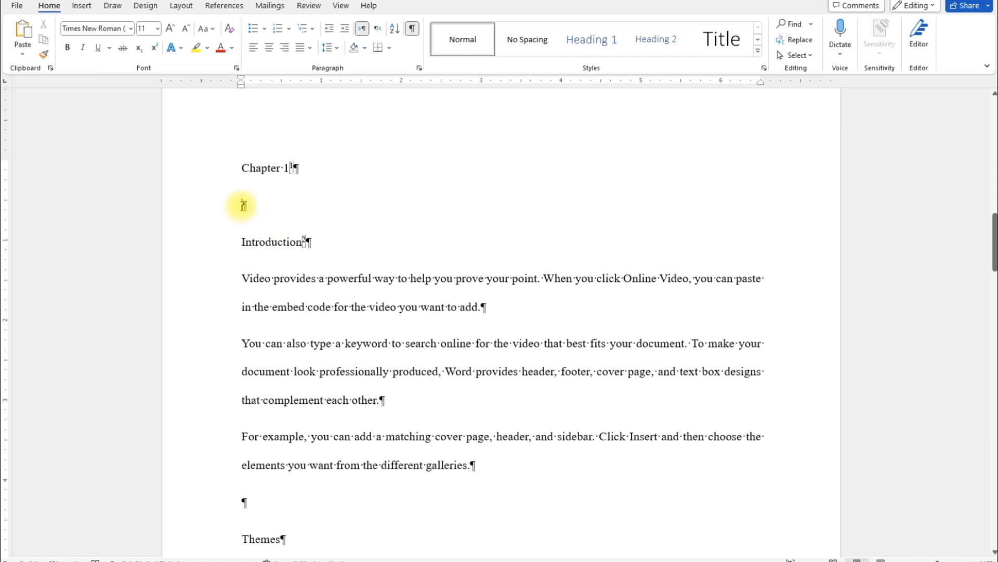
click(318, 224)
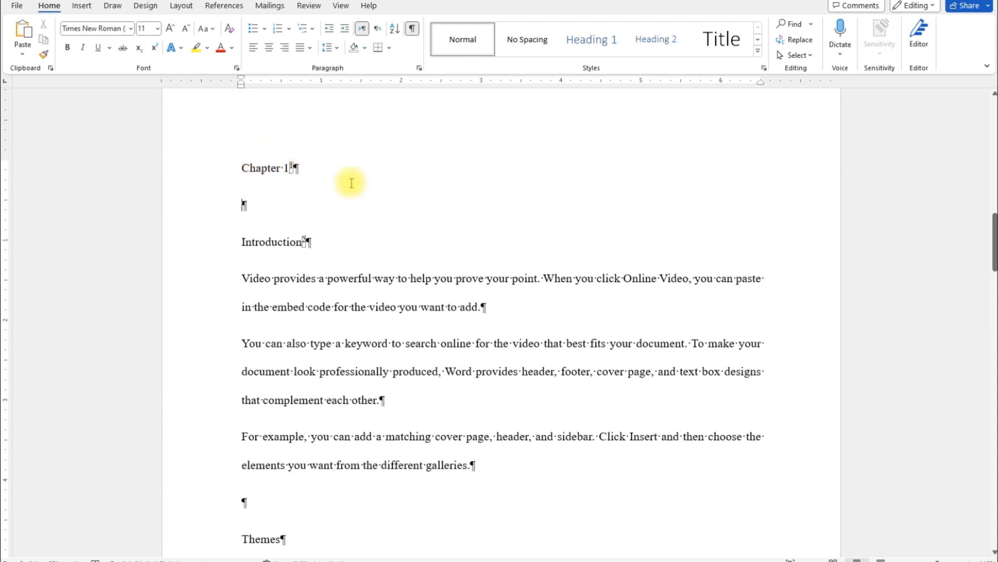
click(414, 31)
Examine the margins around the Chapter 1 page, from its heading down to the footnotes and page number.
scroll(364, 281, down, 5)
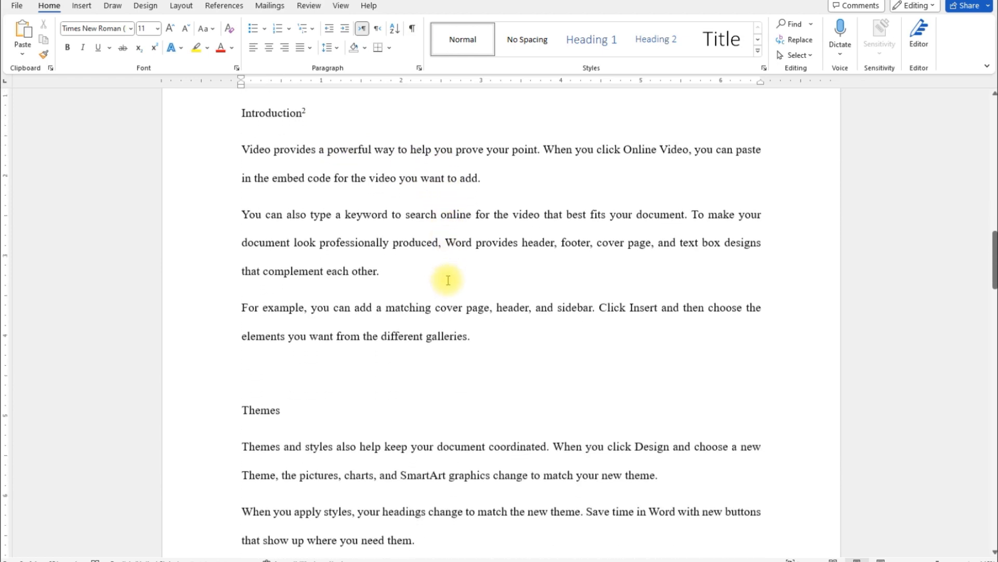
scroll(442, 281, down, 1)
scroll(442, 281, down, 2)
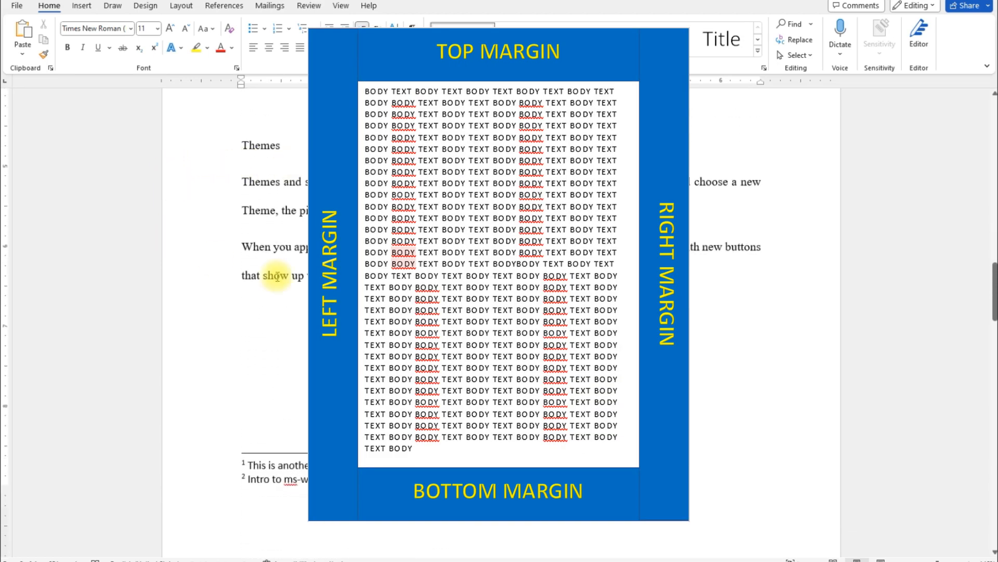
scroll(268, 278, up, 3)
scroll(267, 279, up, 6)
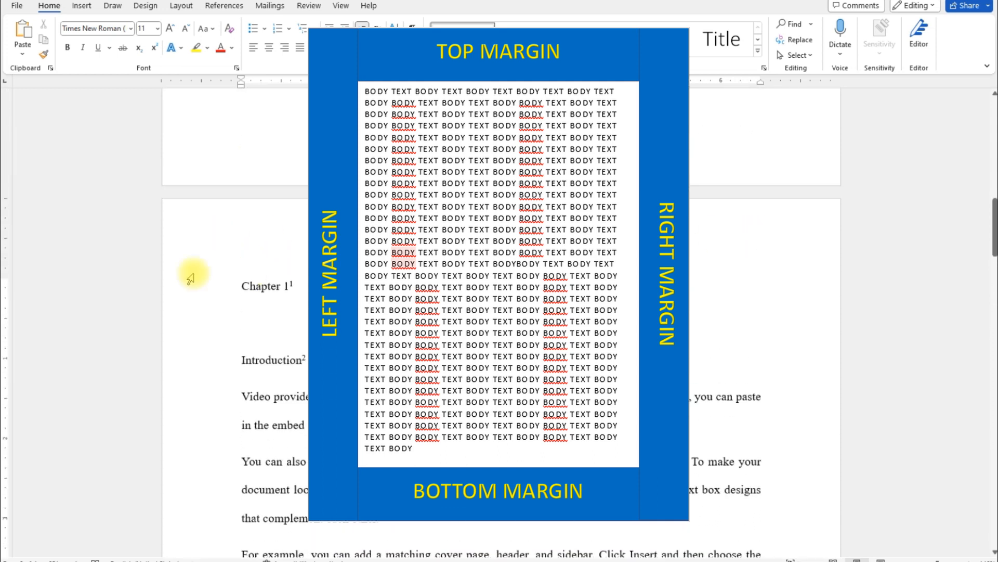
scroll(815, 367, down, 6)
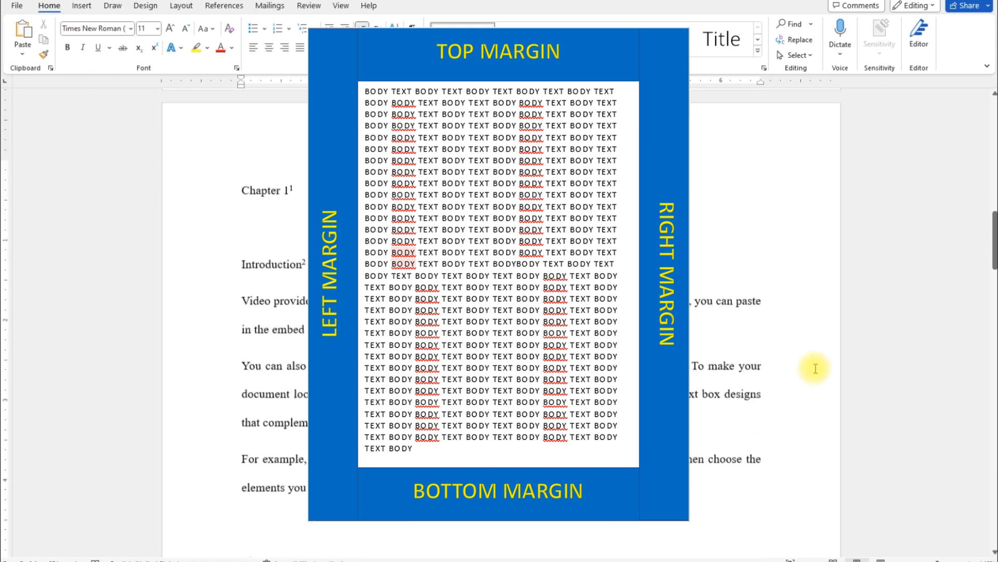
scroll(813, 363, down, 3)
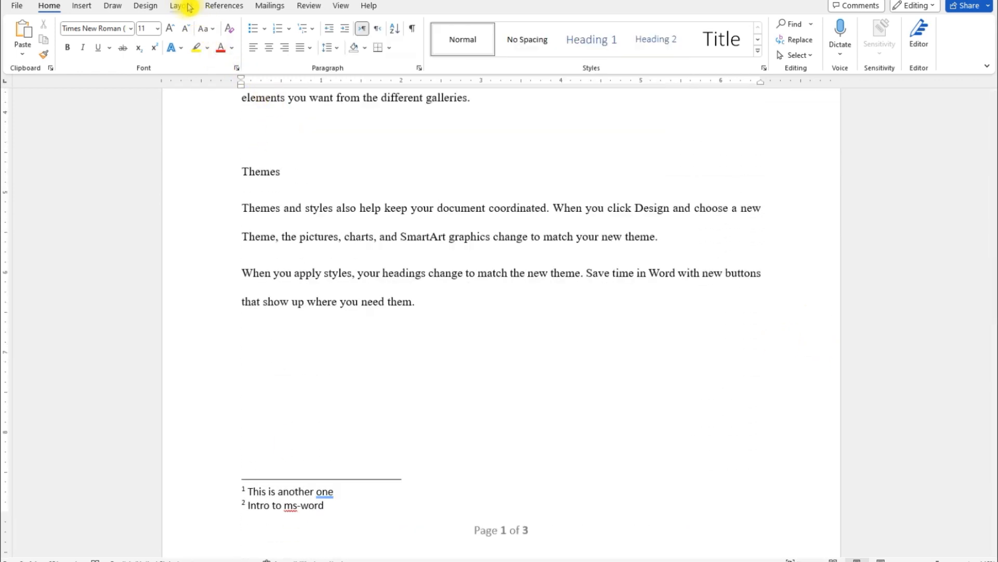
In the page setup, set the top and bottom margins to 1.25 in and the left and right margins to 1.5 in.
click(200, 14)
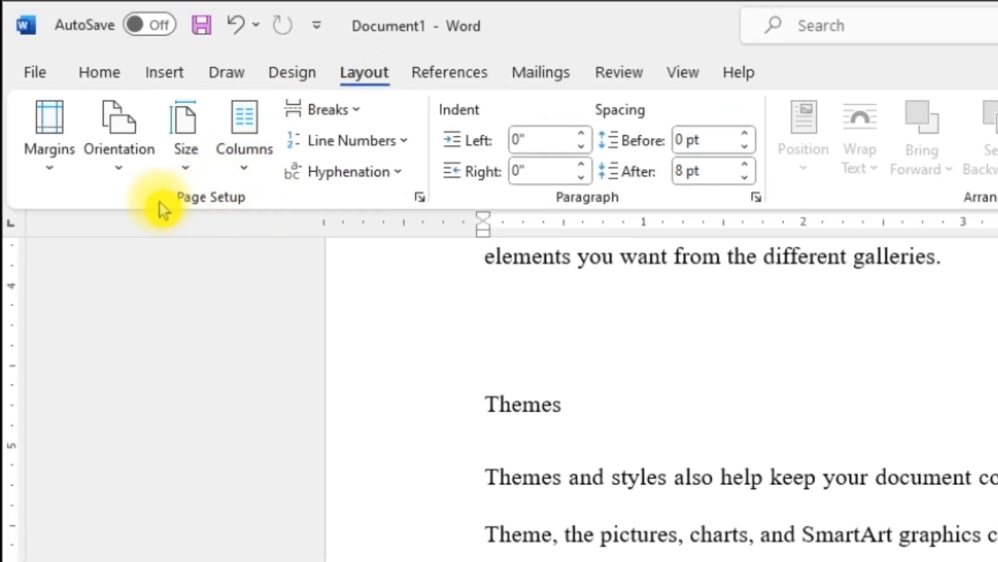
click(420, 200)
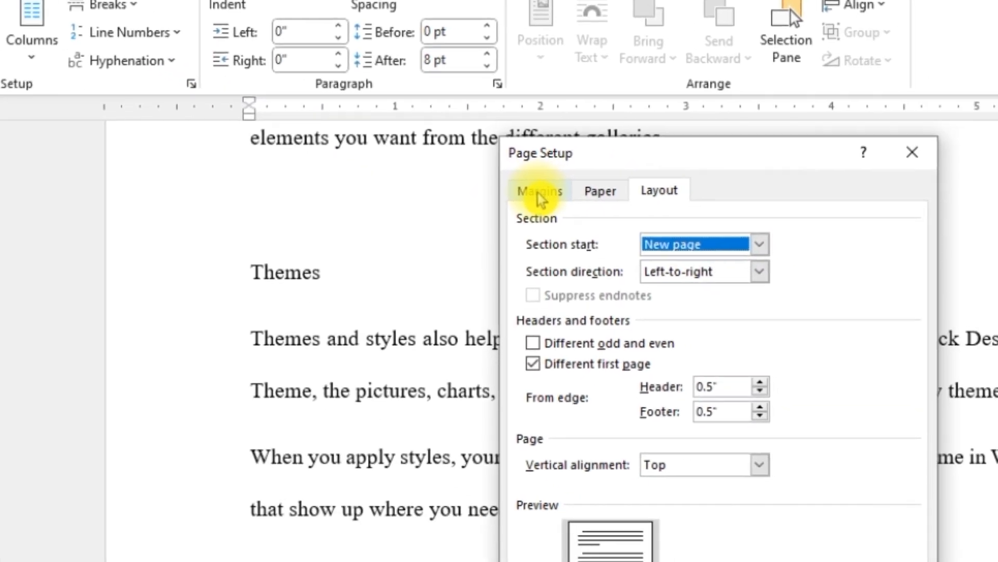
click(803, 315)
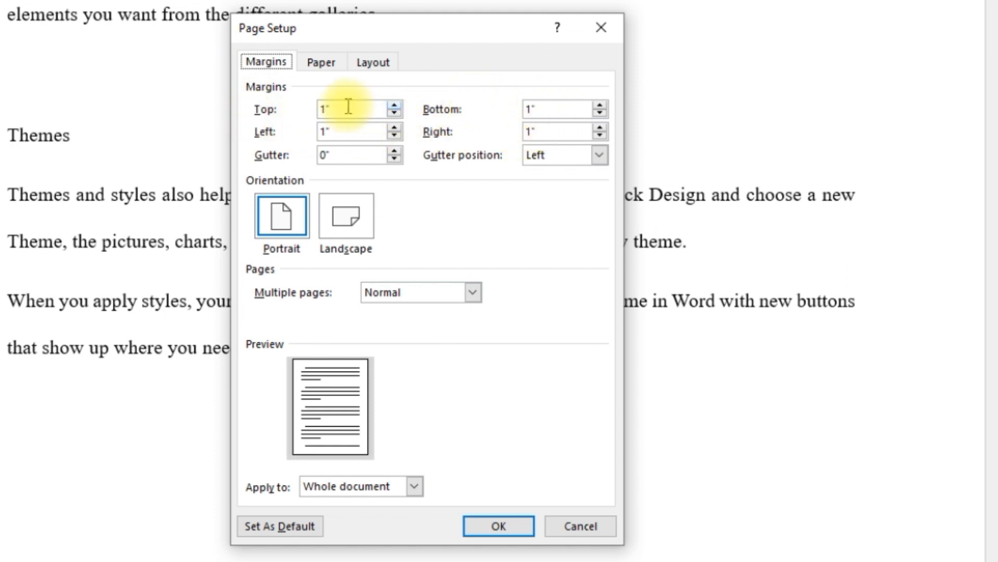
click(325, 109)
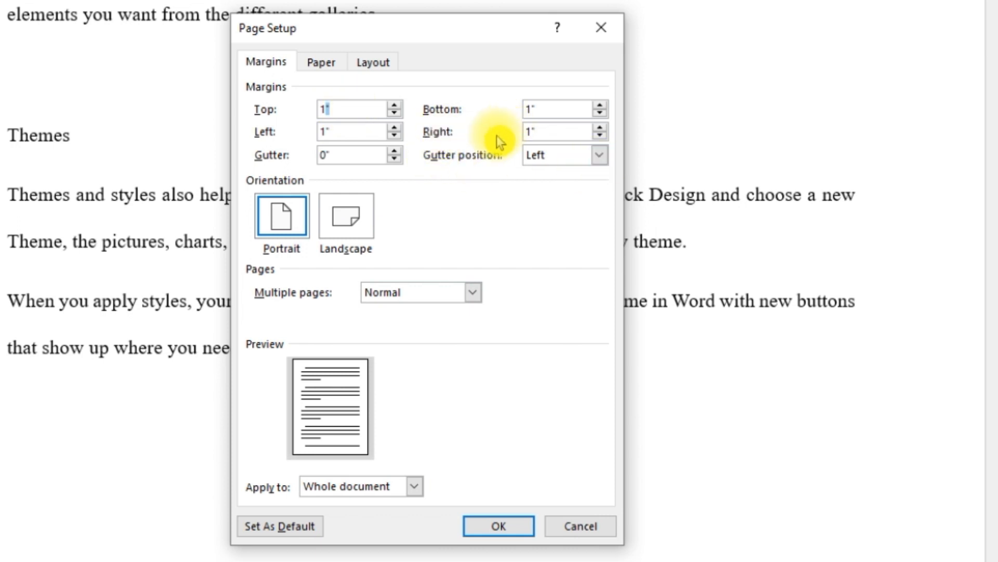
key(Delete)
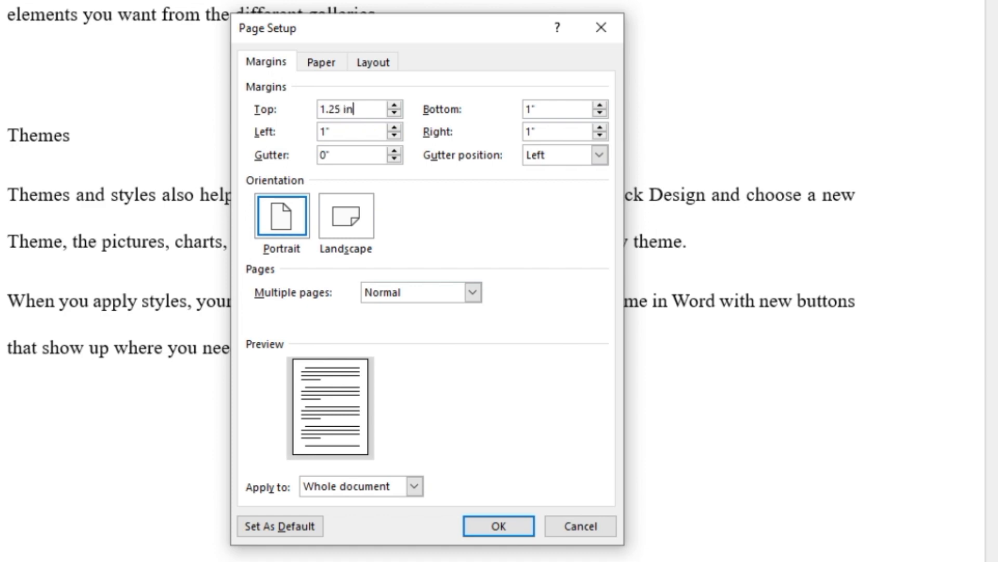
key(Tab)
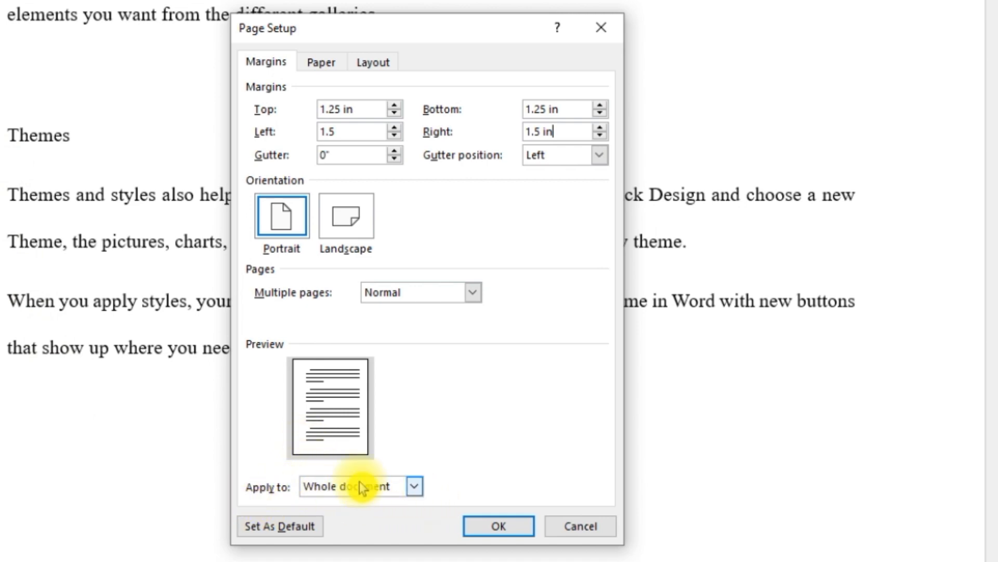
Set the paper size to A4 for the whole document and apply the page setup.
click(322, 63)
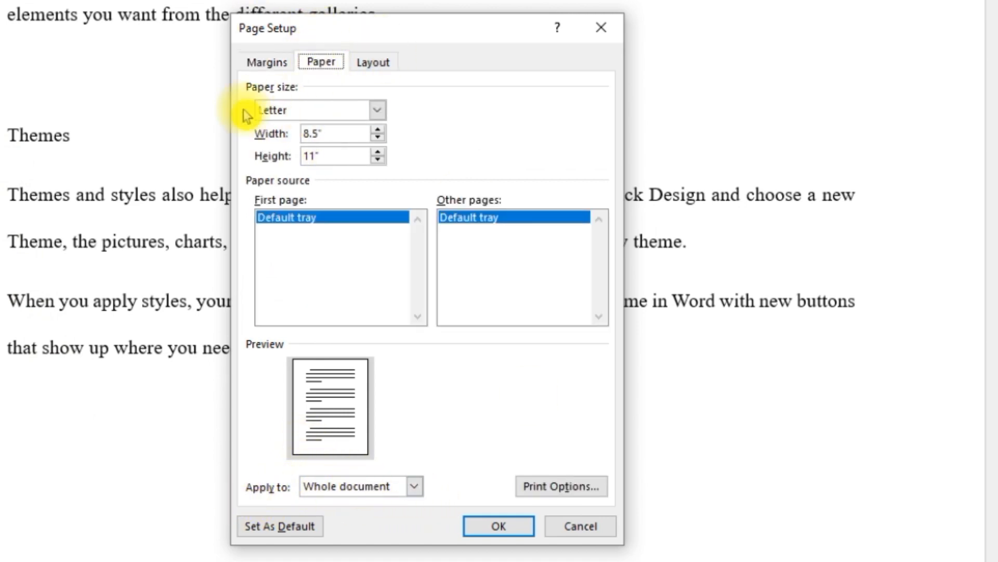
click(298, 111)
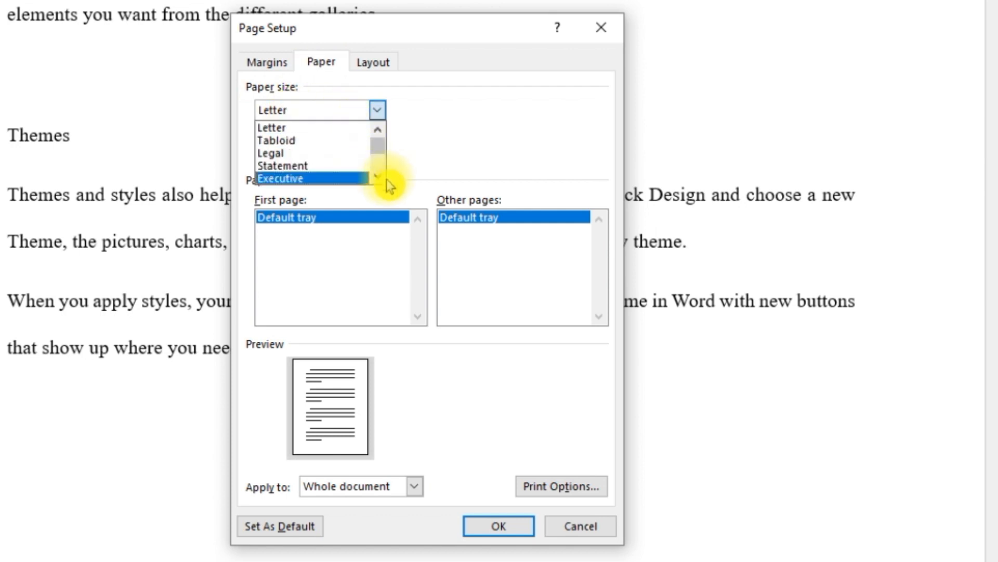
scroll(383, 172, down, 1)
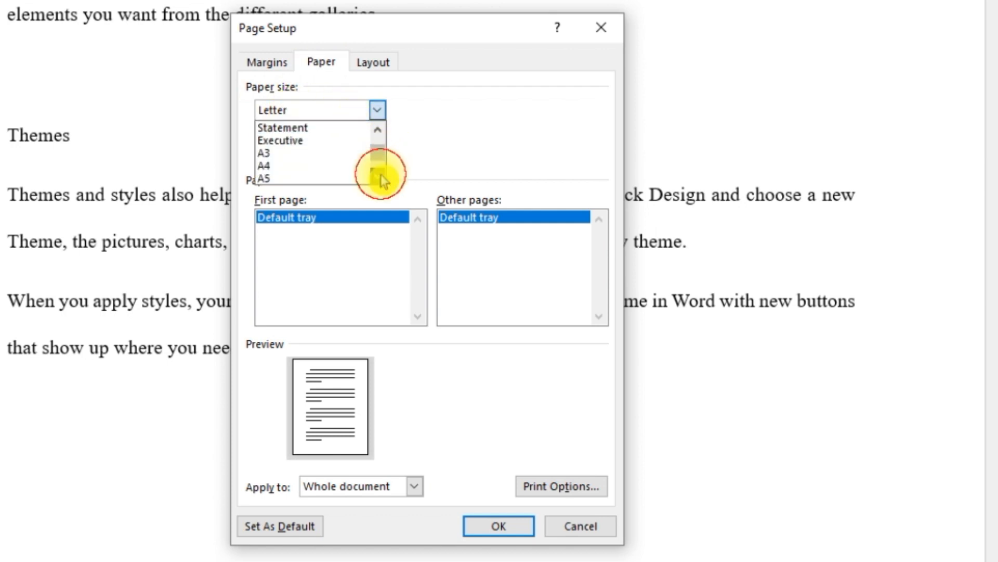
click(329, 166)
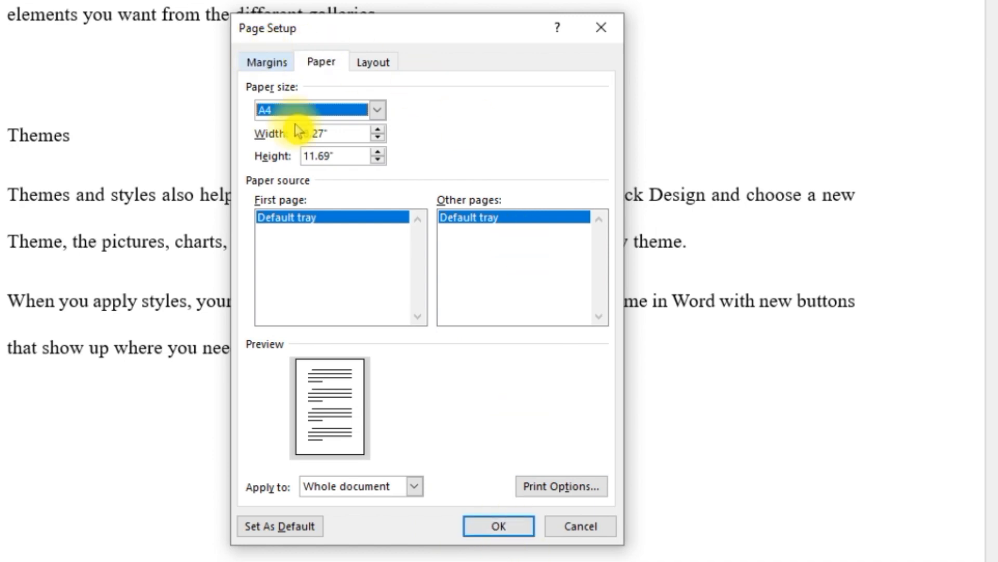
click(497, 534)
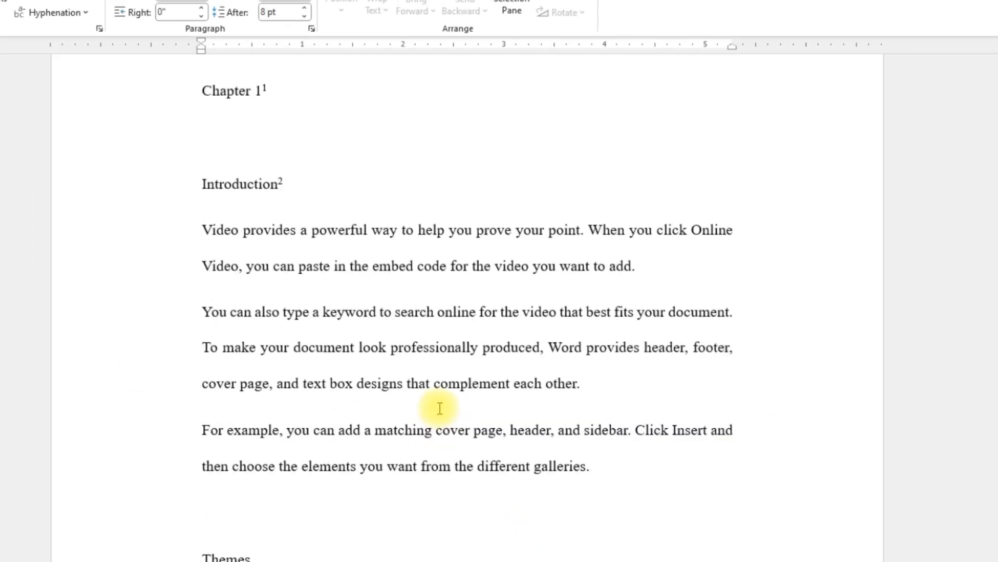
Start a numbered list in the empty paragraph above the Video Benefits heading, with "Item one" as its first entry.
scroll(440, 408, up, 5)
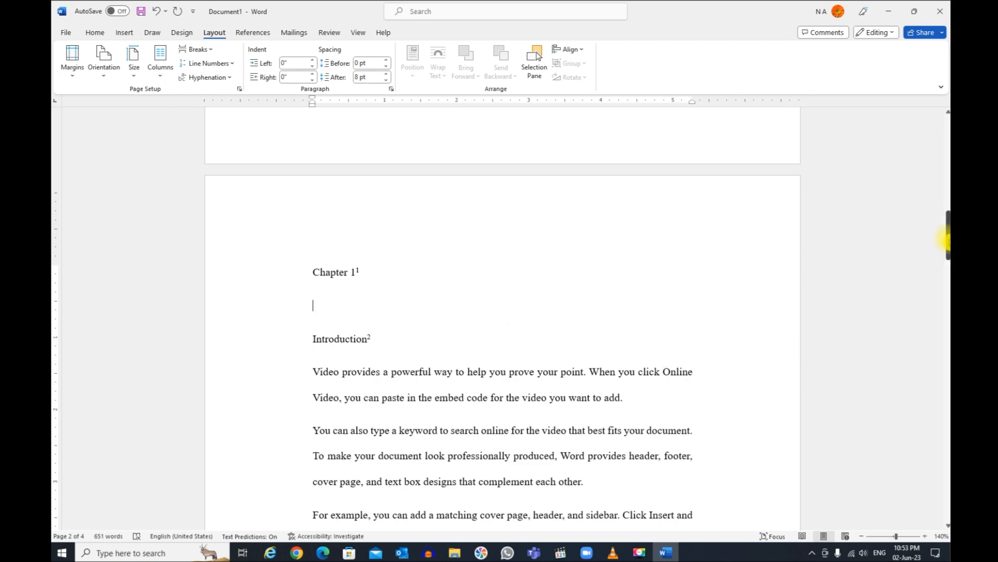
drag(947, 242, 947, 410)
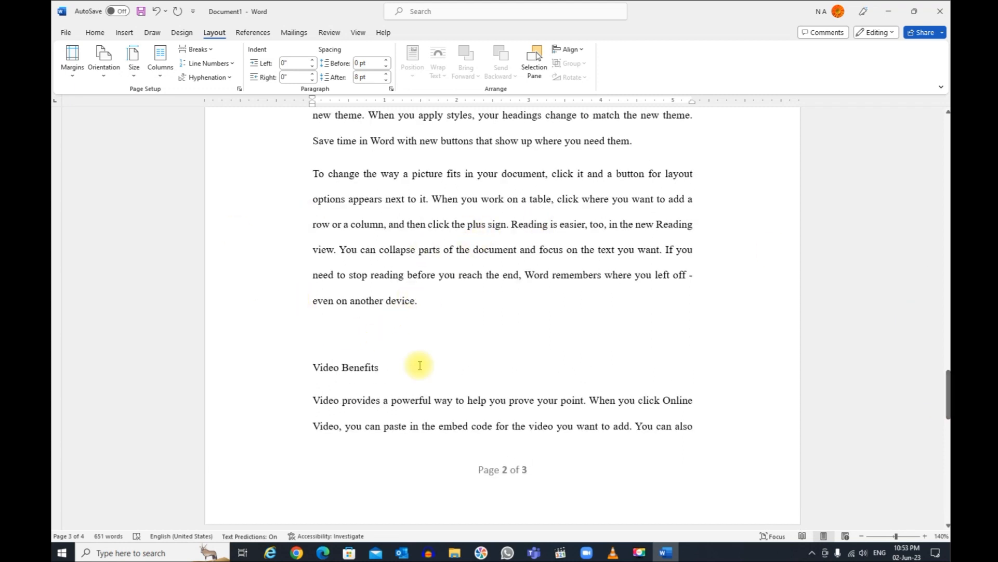
click(331, 331)
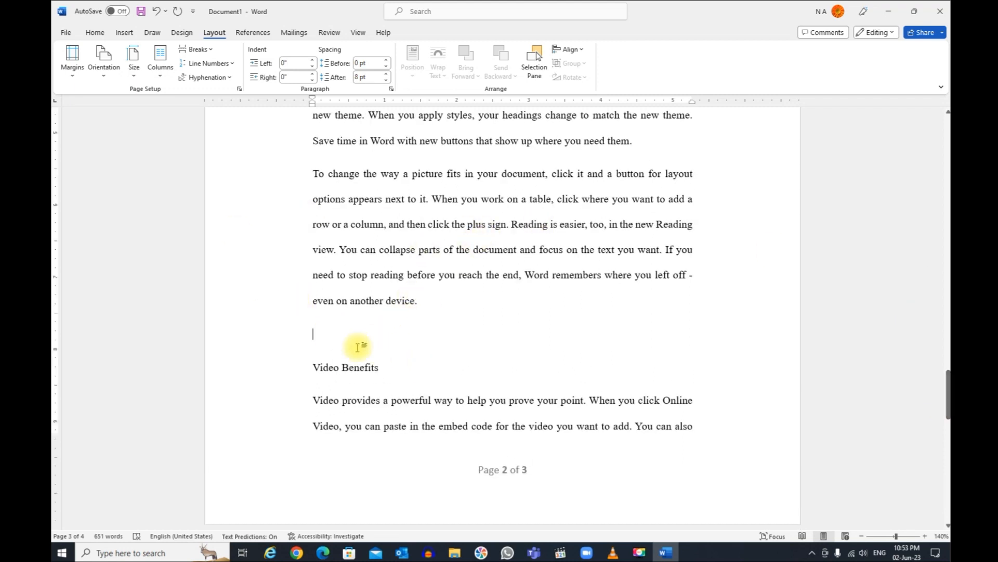
click(95, 34)
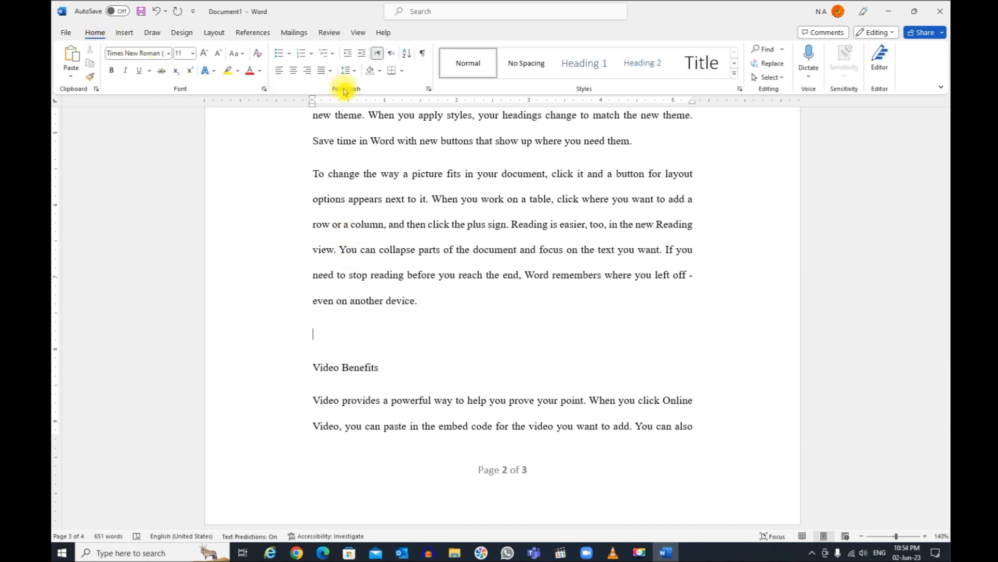
click(302, 54)
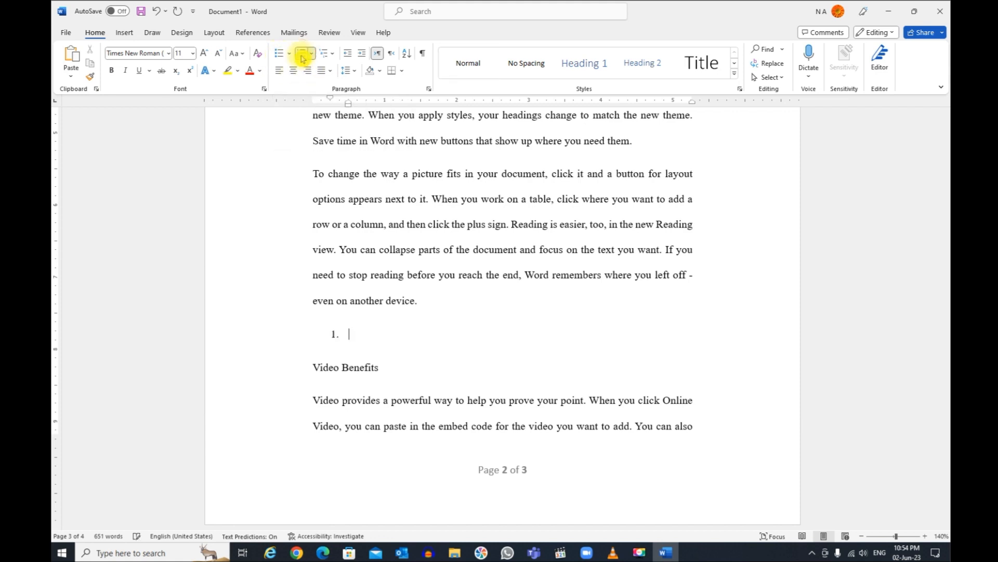
text(item )
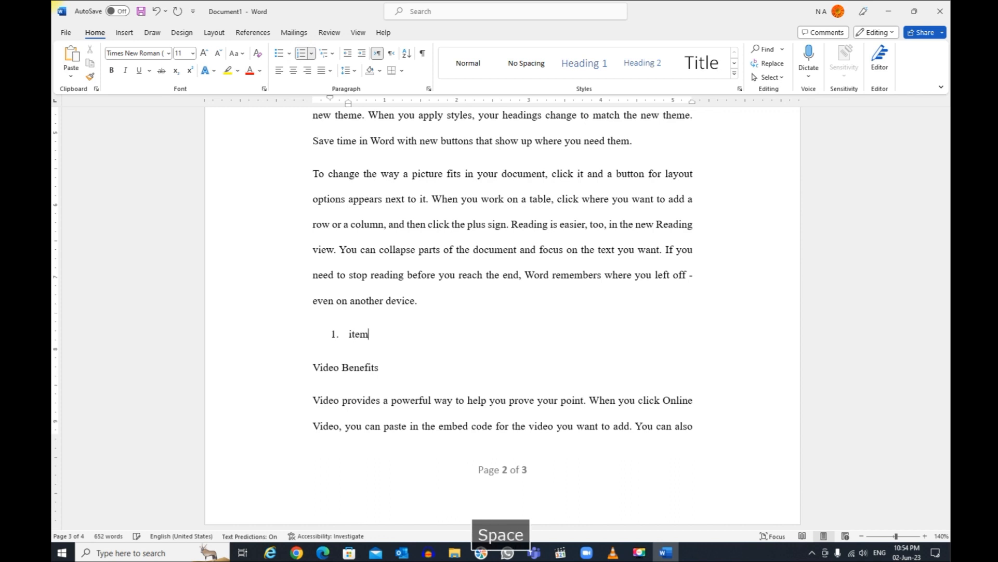
text(one)
key(Return)
Add "Item two" and "Item three" as the second and third entries of the numbered list.
text(item one)
key(BackSpace)
key(BackSpace)
key(BackSpace)
text(1.)
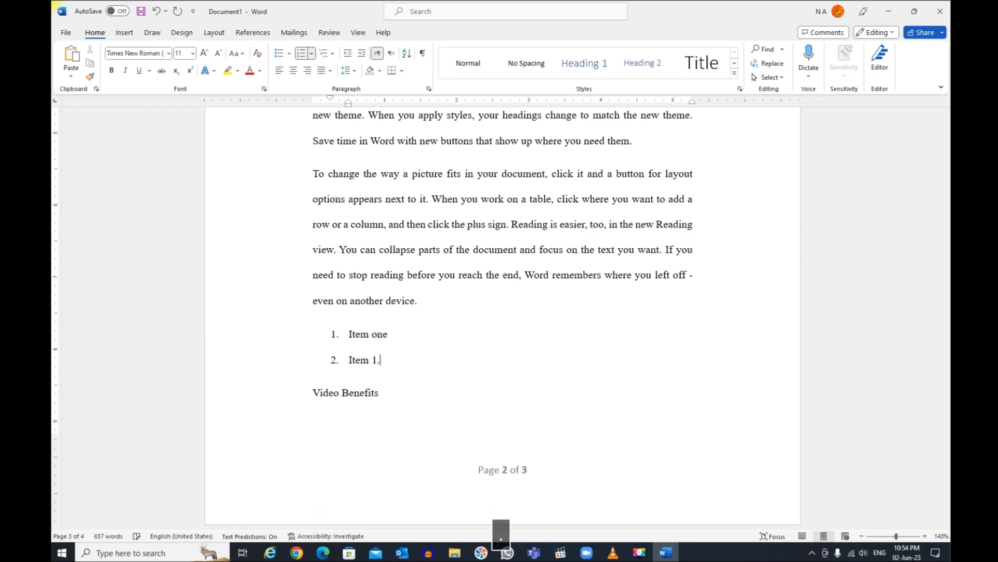
key(BackSpace)
key(BackSpace)
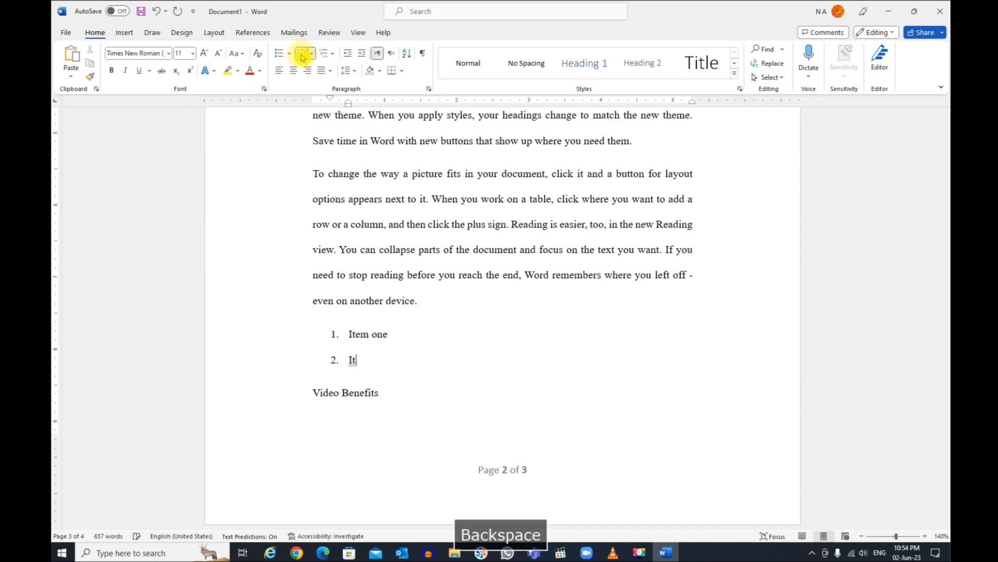
text(tem )
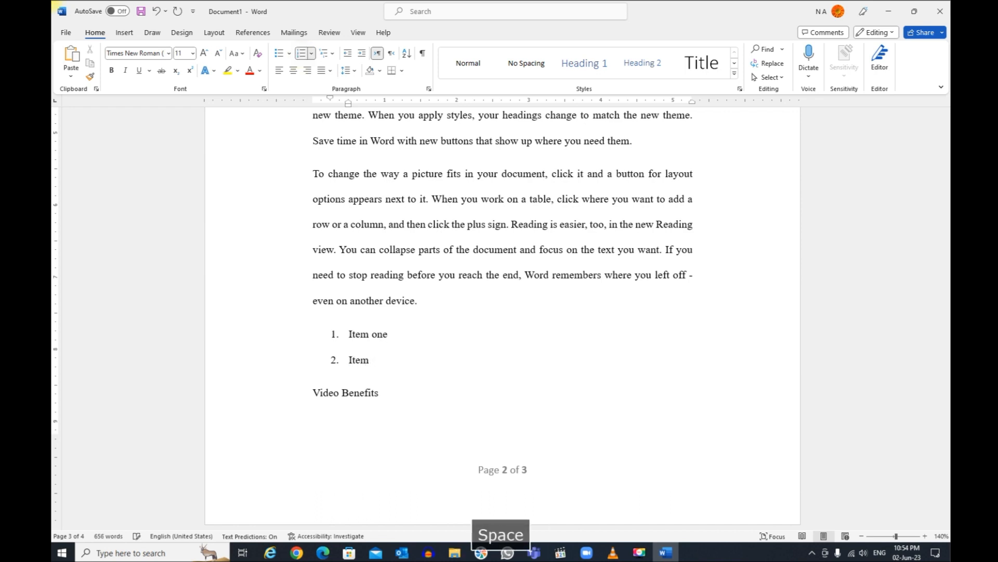
text(two)
key(Return)
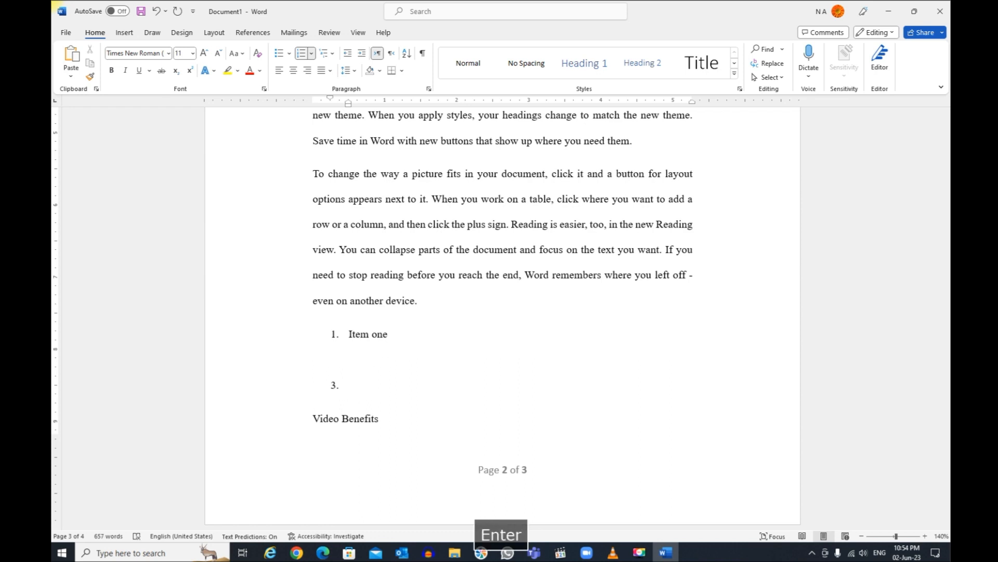
text(Item three)
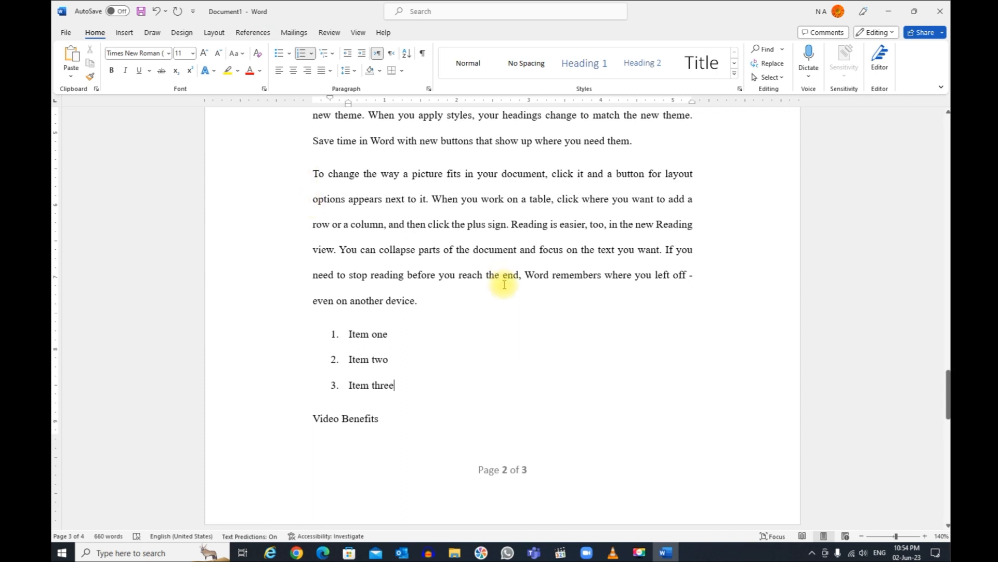
Change the numbering format of the three-item list to A., B., C.
drag(405, 389, 354, 341)
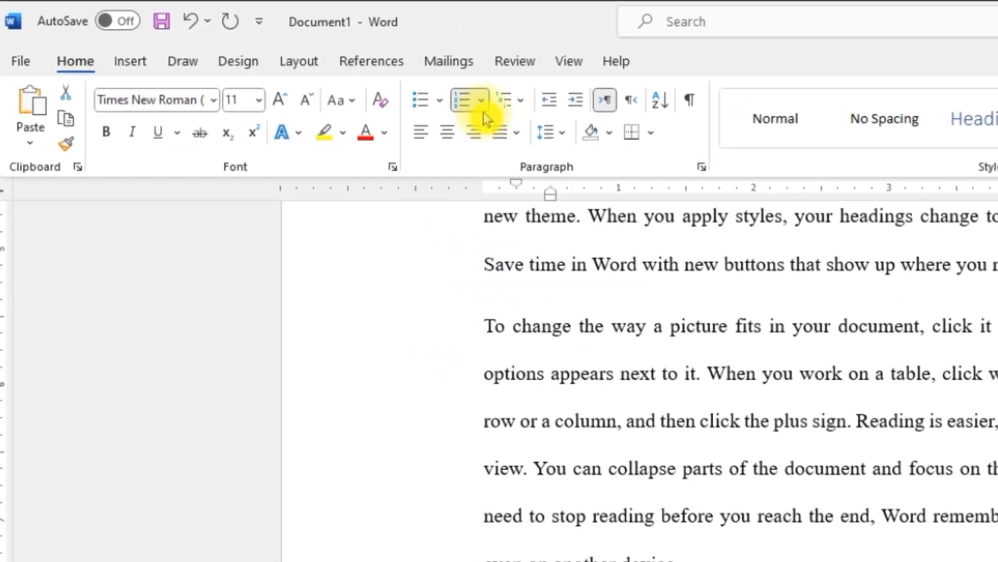
click(483, 105)
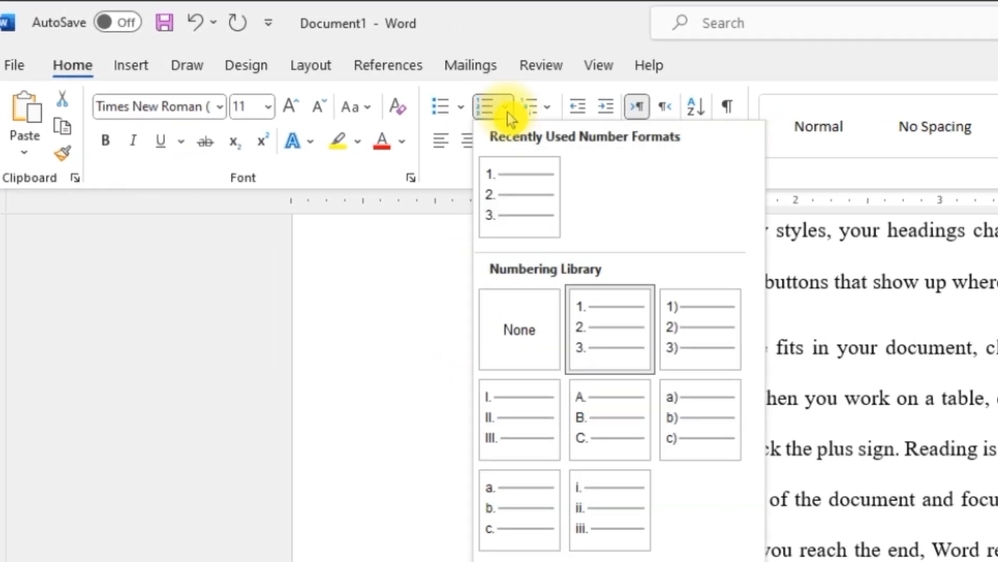
click(610, 419)
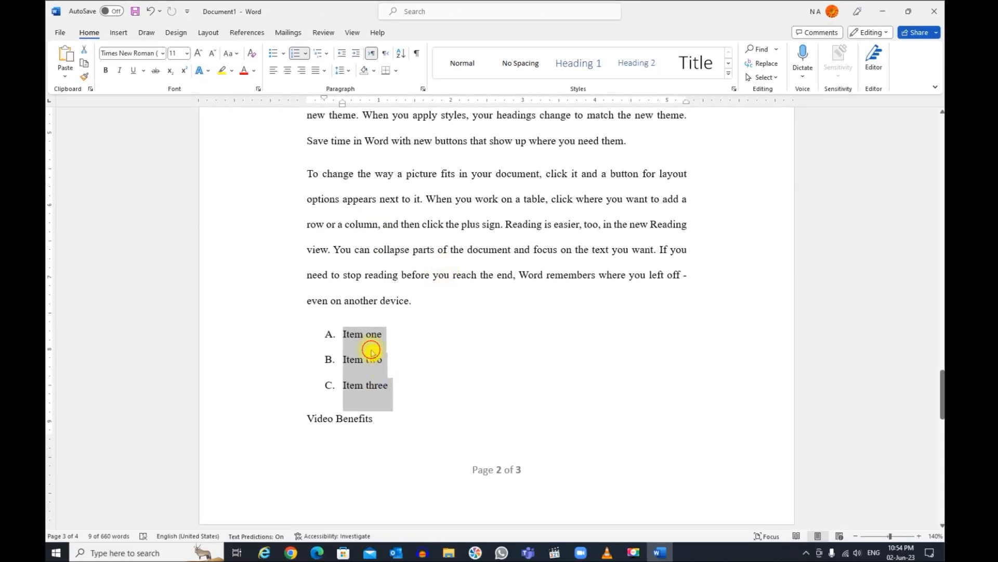
click(371, 351)
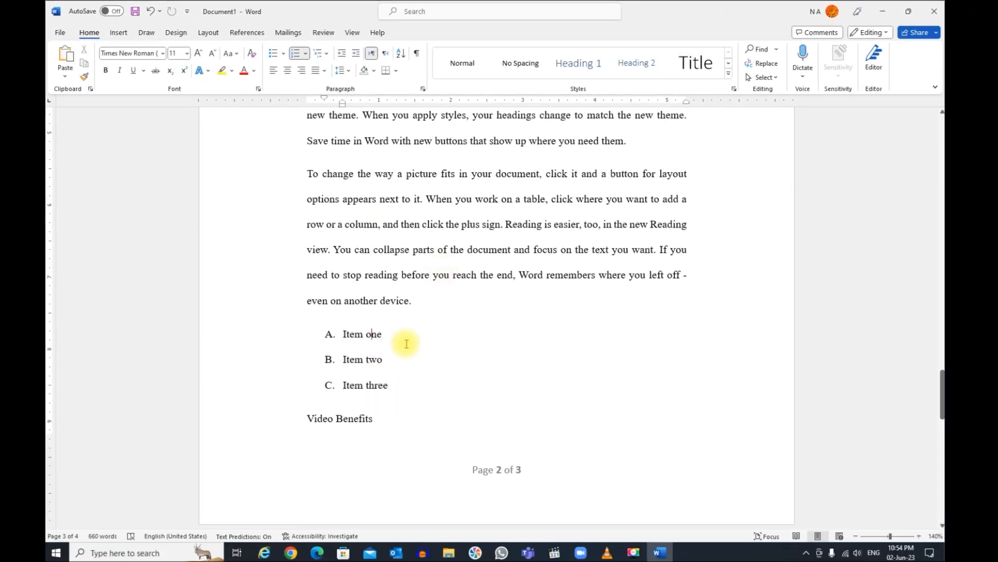
Insert two list entries, "Item 1.2" and "Item 1.3", between Item one and Item two.
scroll(408, 341, down, 3)
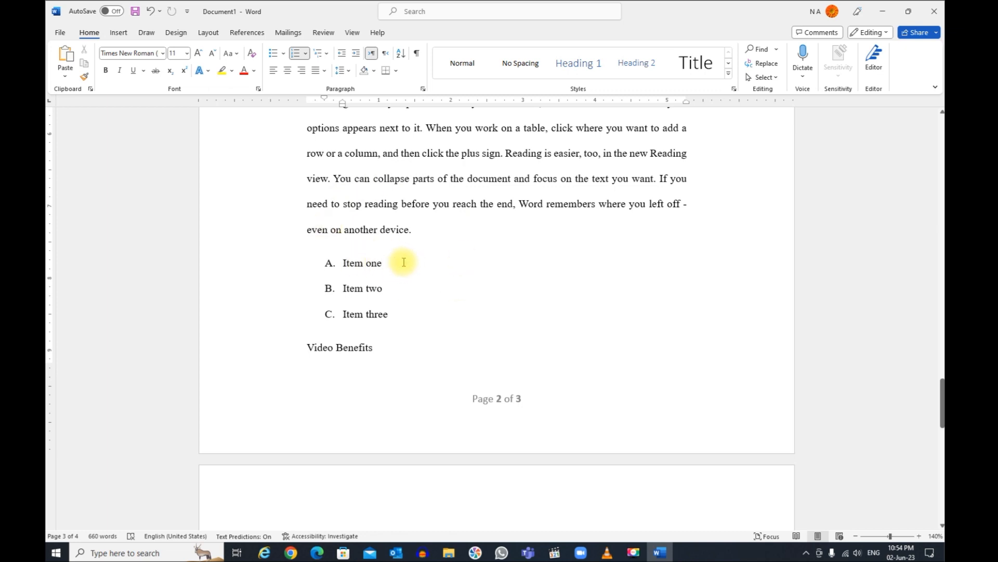
key(Return)
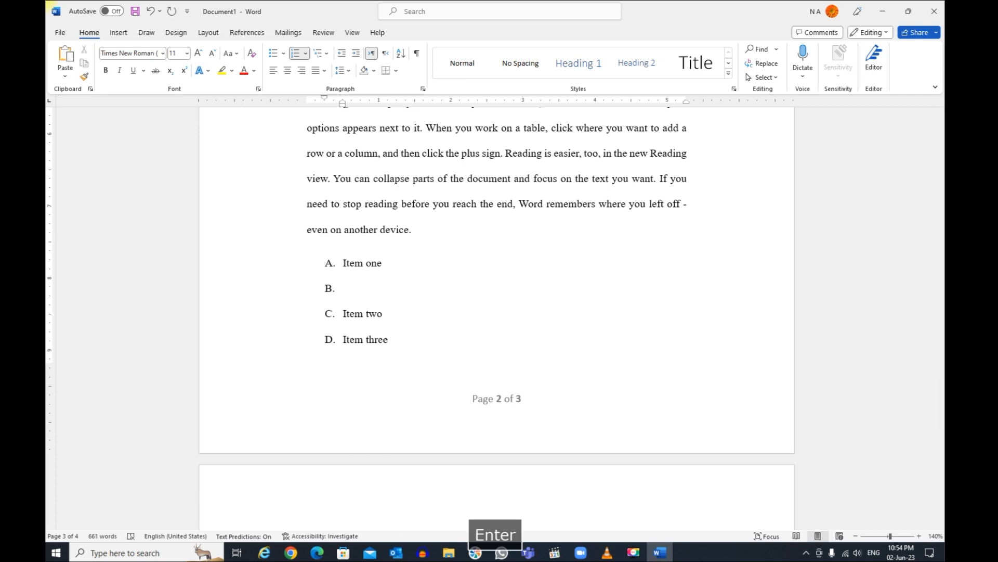
text(item)
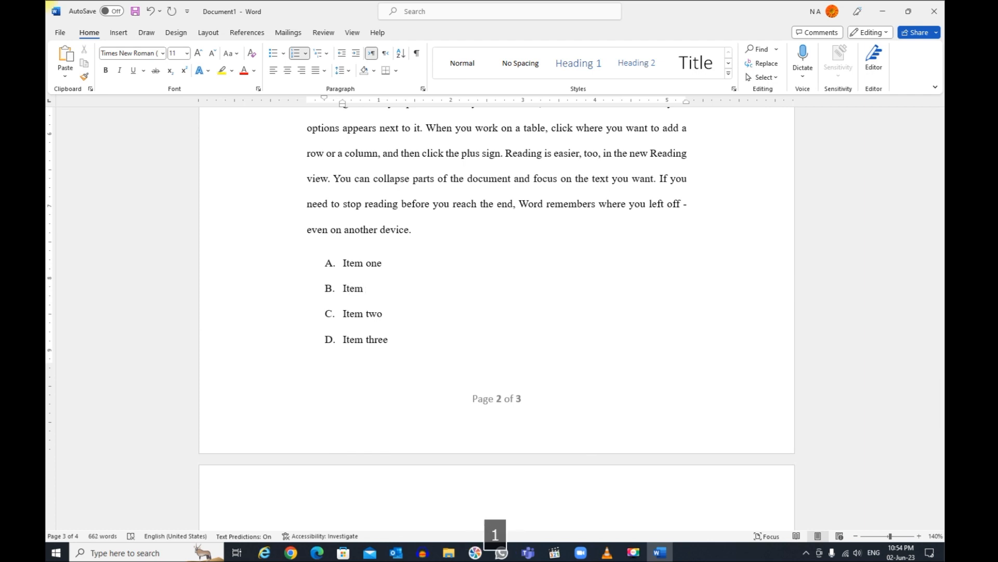
key(Return)
text(item 1.4)
key(BackSpace)
text(3)
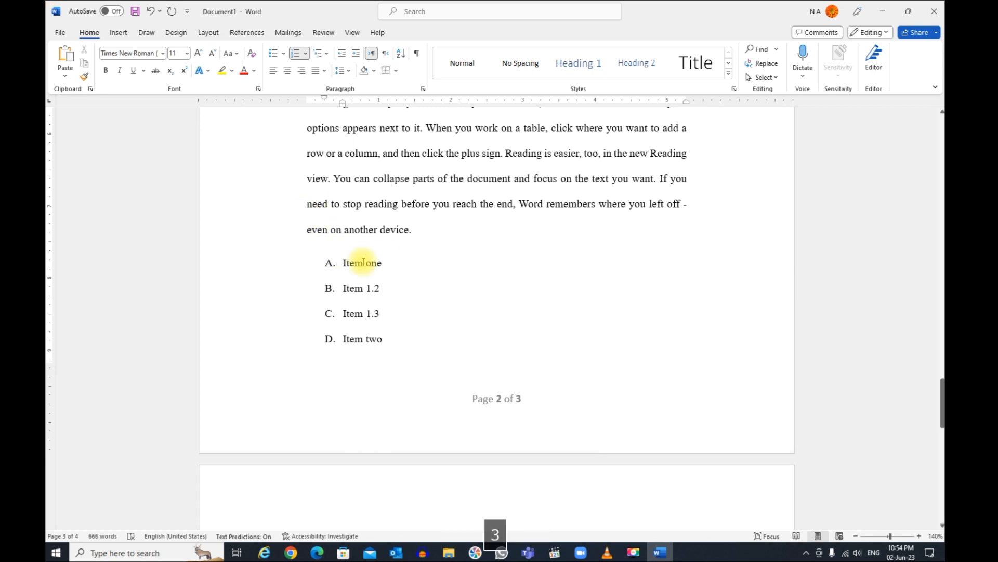
Indent Item 1.2 and Item 1.3 as sub-items of Item one and give them the 1., 2., 3. number format.
drag(378, 311, 351, 297)
click(439, 297)
click(440, 297)
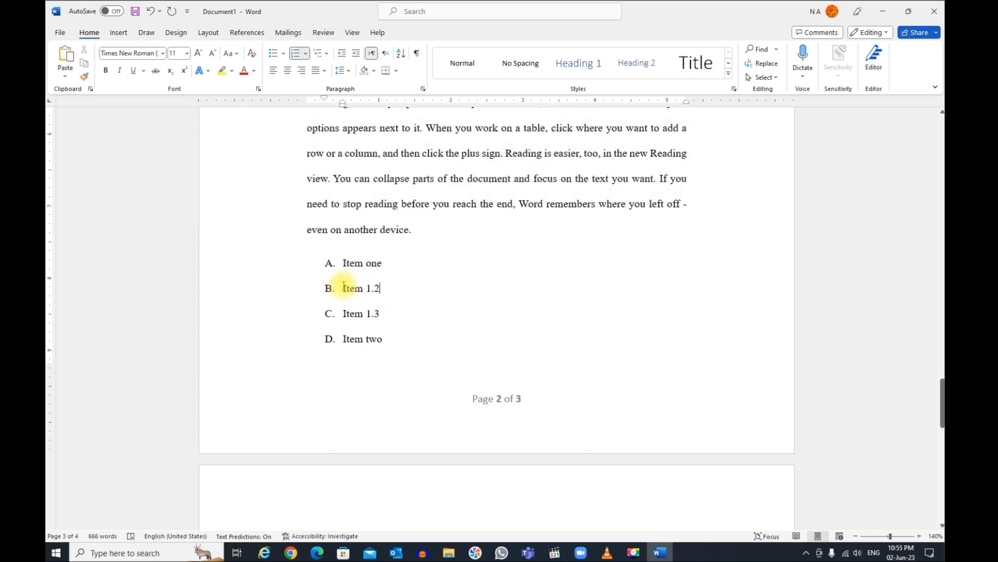
drag(354, 289, 376, 309)
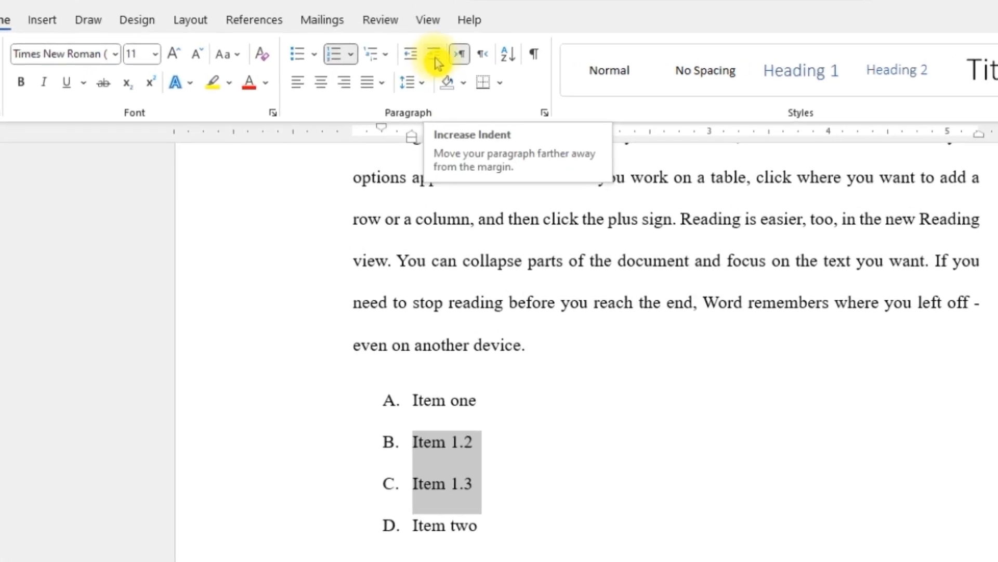
click(435, 60)
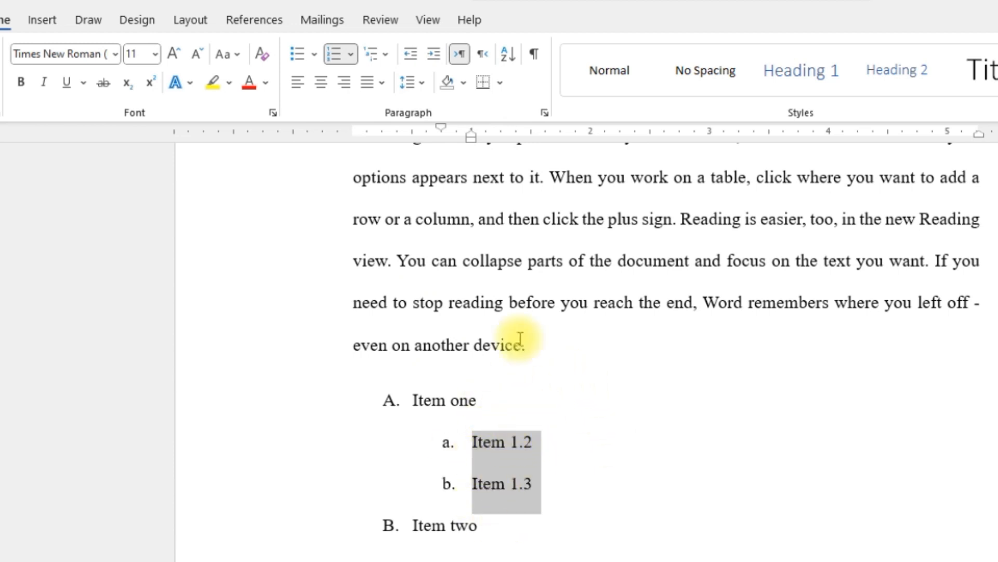
click(352, 54)
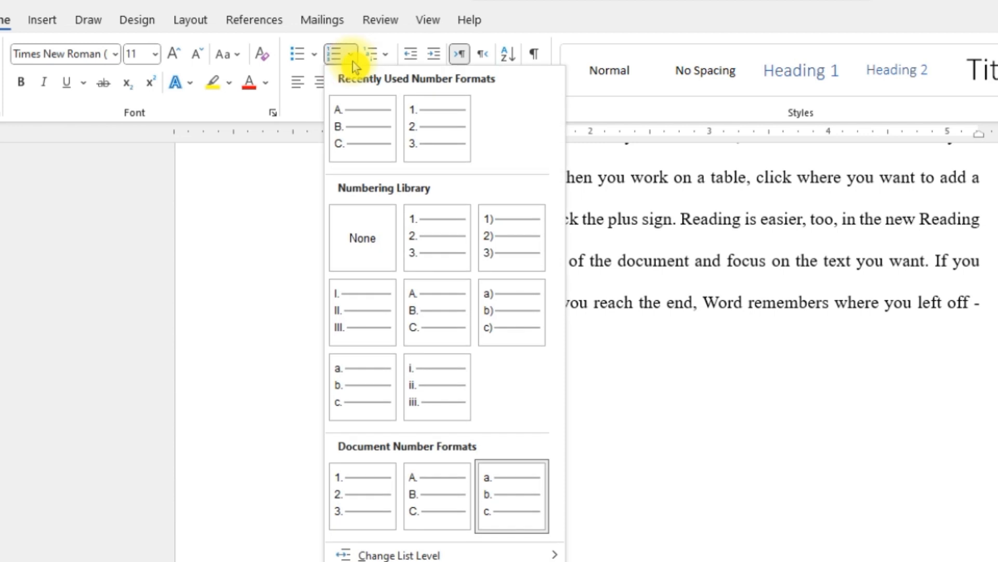
click(435, 133)
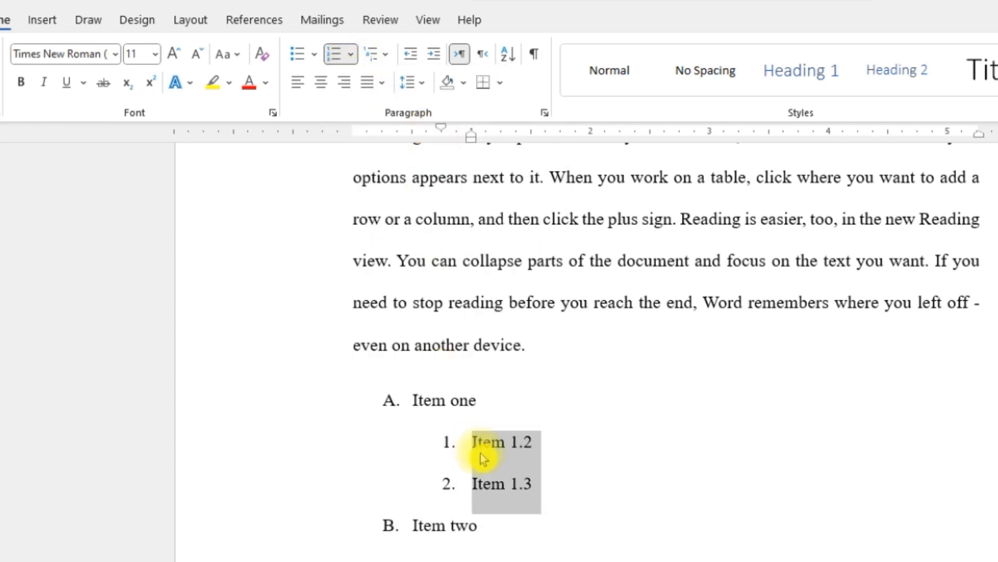
Decrease the indent of Item 1.2 and Item 1.3 to move them back to the list's top level.
click(541, 485)
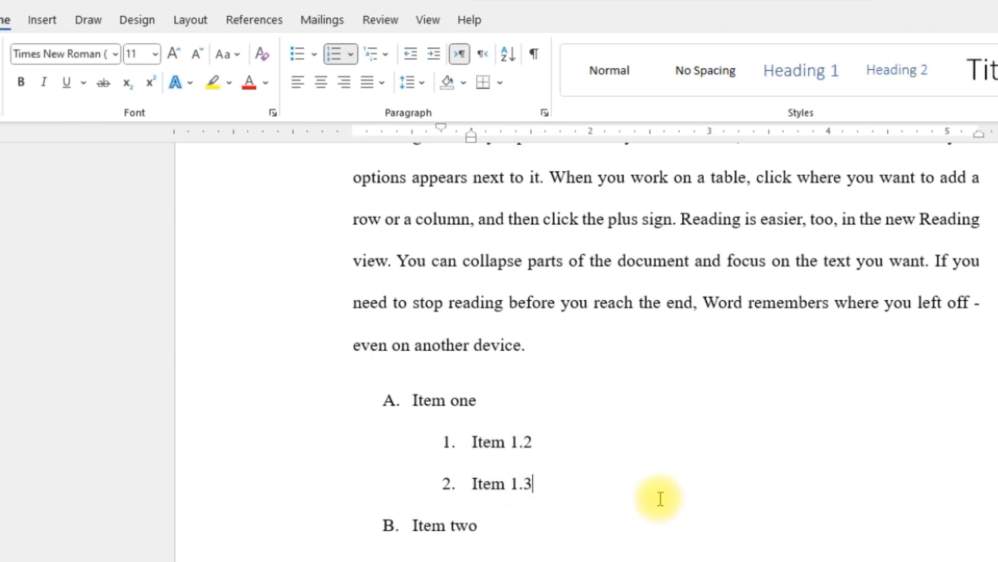
click(507, 450)
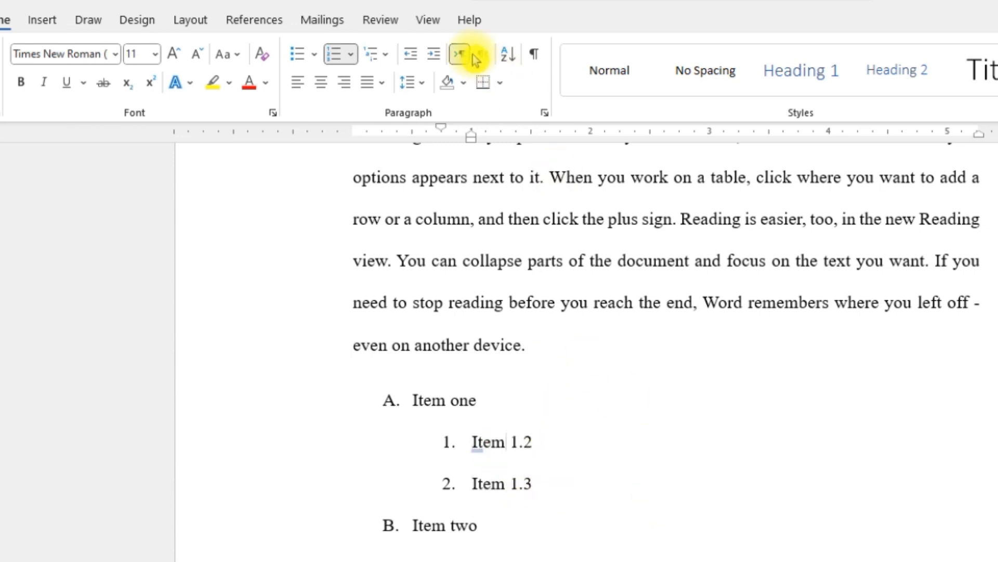
click(414, 58)
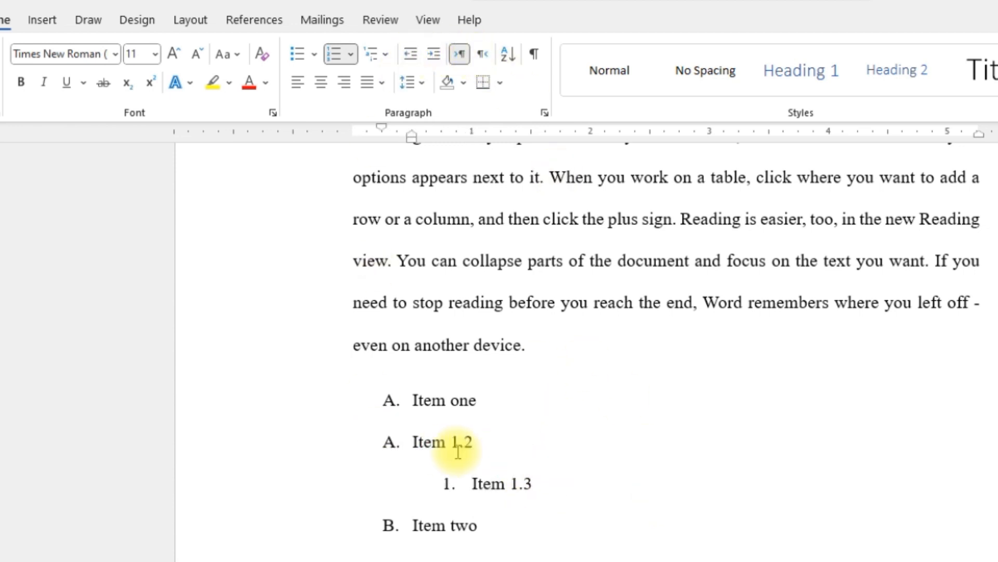
click(510, 483)
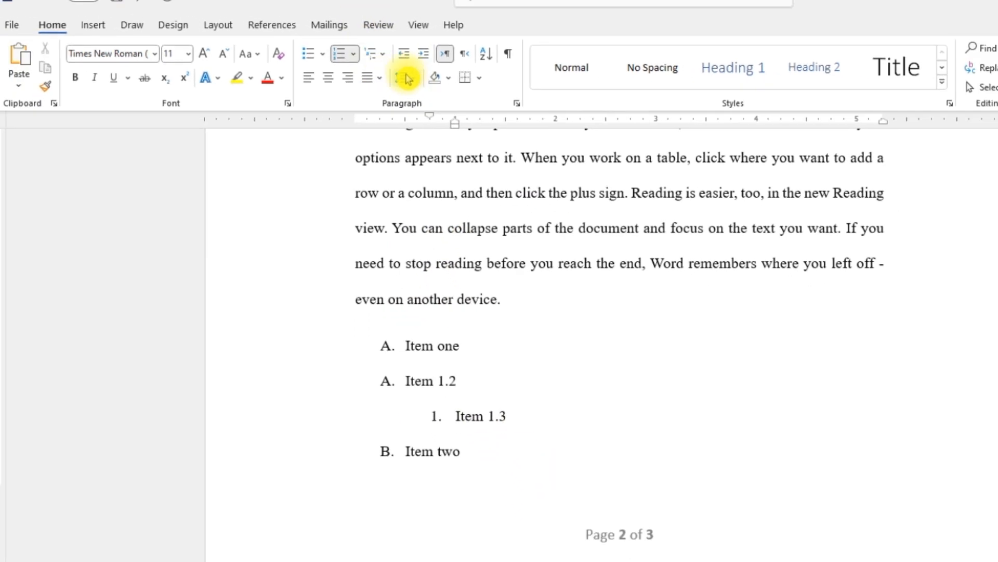
click(404, 53)
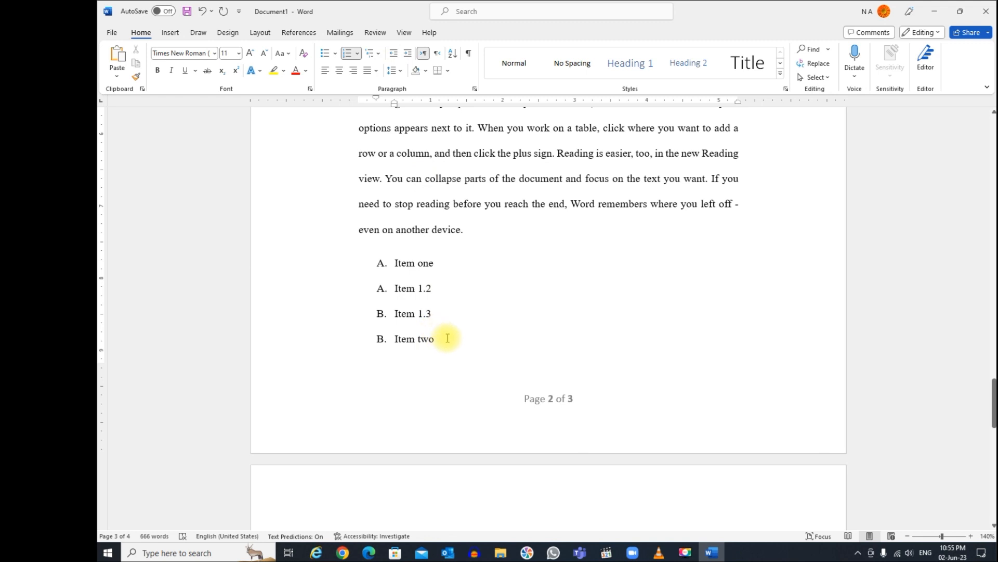
Reapply numbering to the entries from Item one through Item two so they run continuously from A. to D.
drag(455, 343, 394, 270)
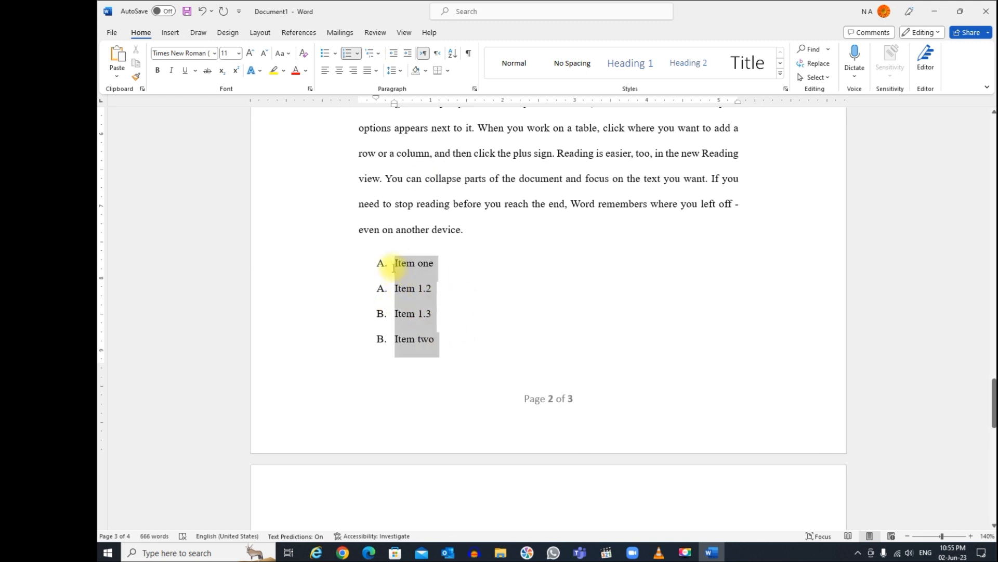
click(347, 54)
click(347, 55)
click(348, 55)
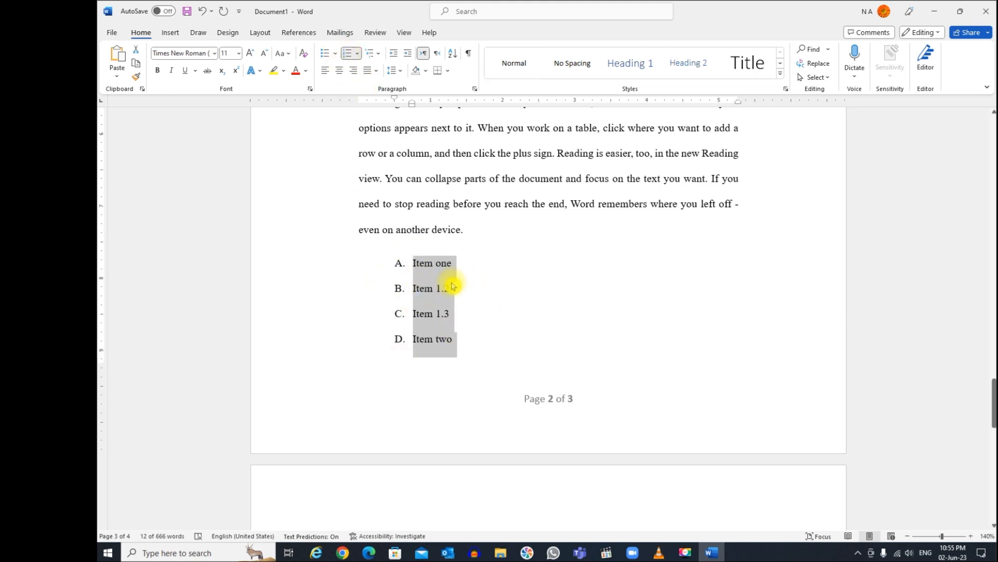
Apply the Heading 1 style to the Chapter 1 title on the page after the cover.
scroll(468, 294, down, 5)
scroll(470, 299, down, 7)
scroll(468, 295, down, 9)
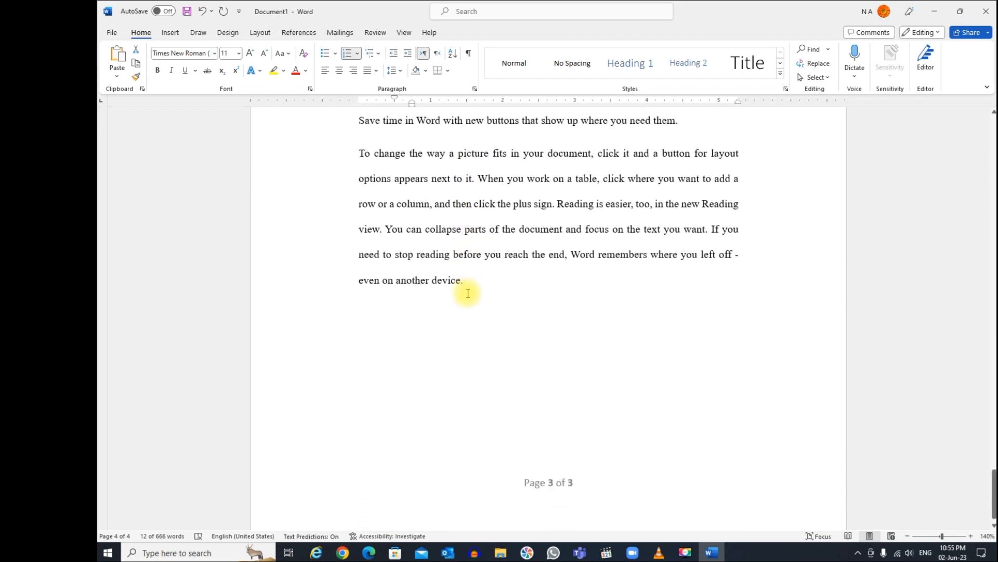
scroll(468, 293, up, 1)
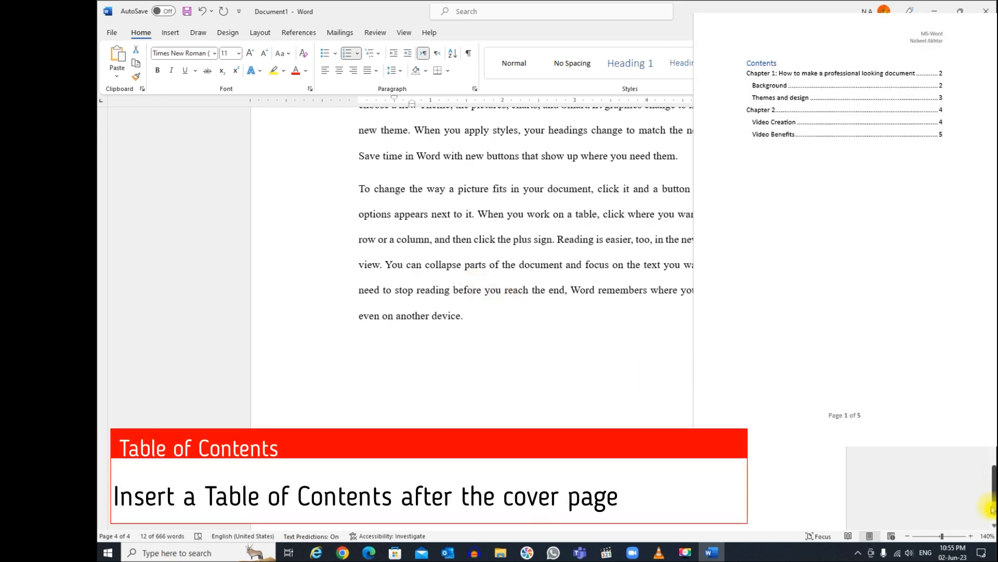
drag(993, 499, 993, 156)
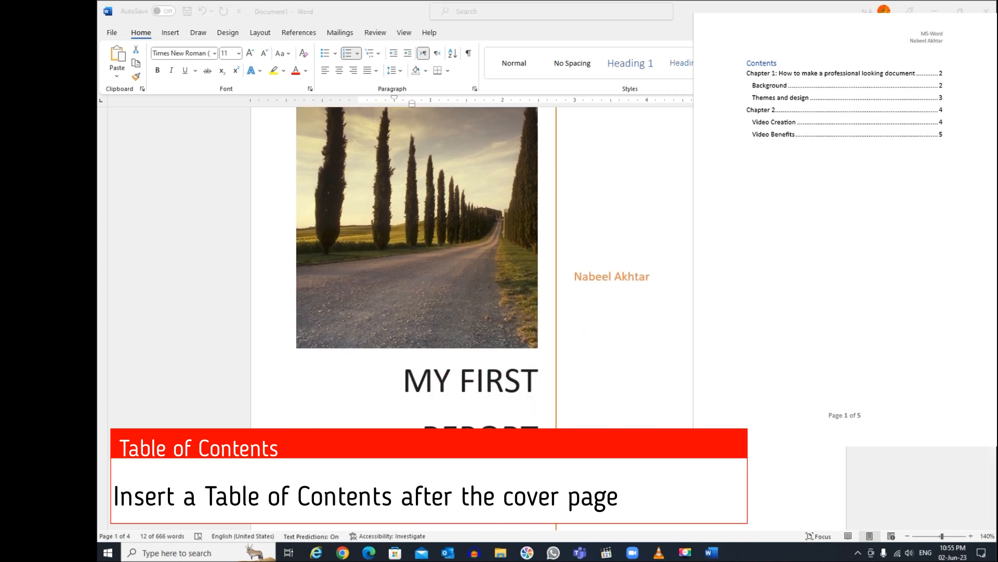
scroll(472, 268, down, 11)
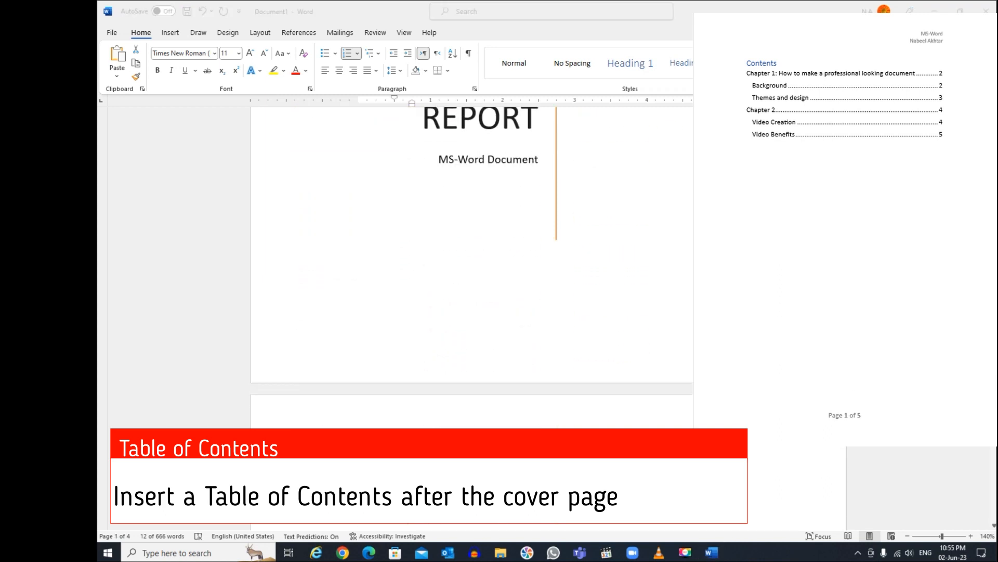
scroll(526, 357, down, 2)
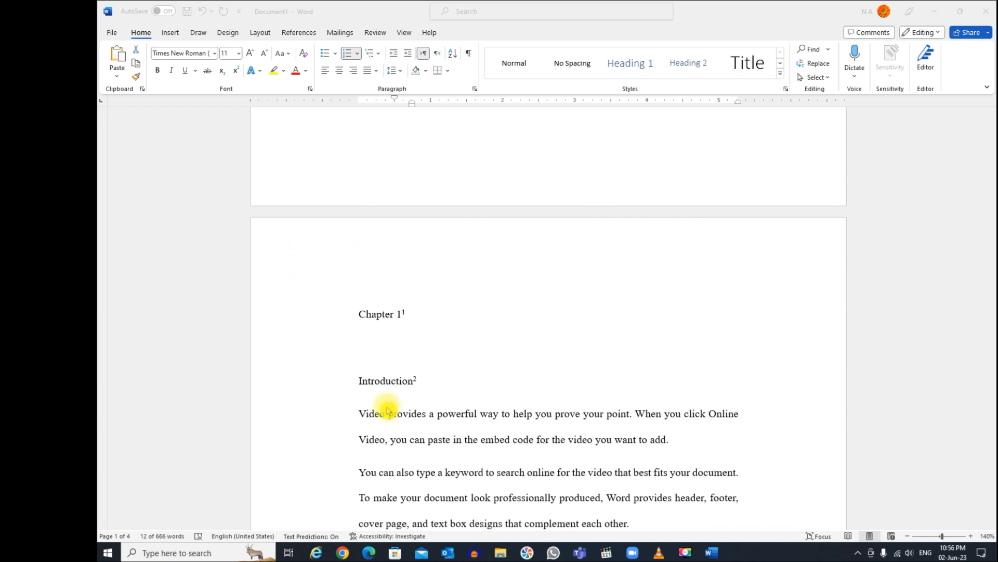
click(383, 316)
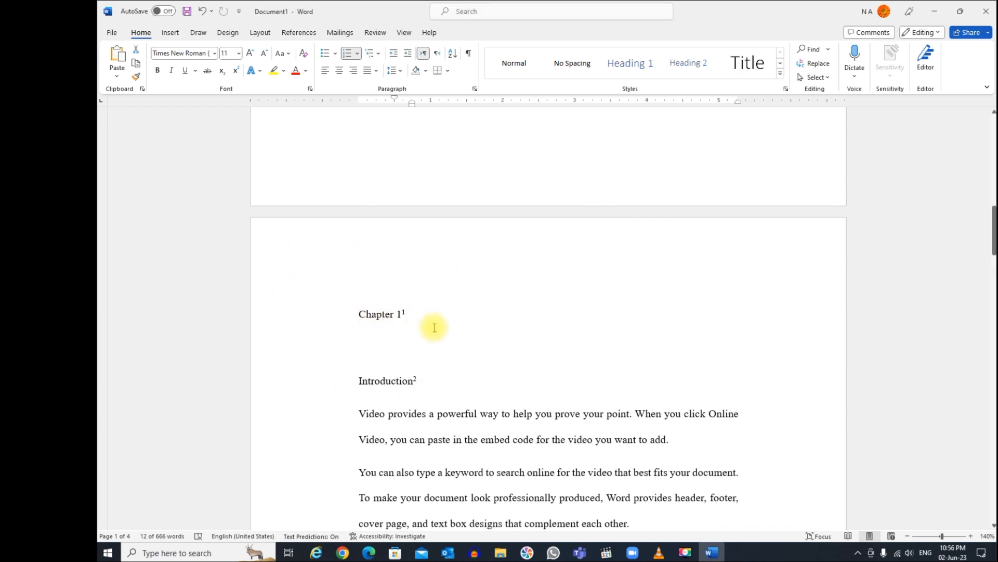
scroll(434, 328, down, 2)
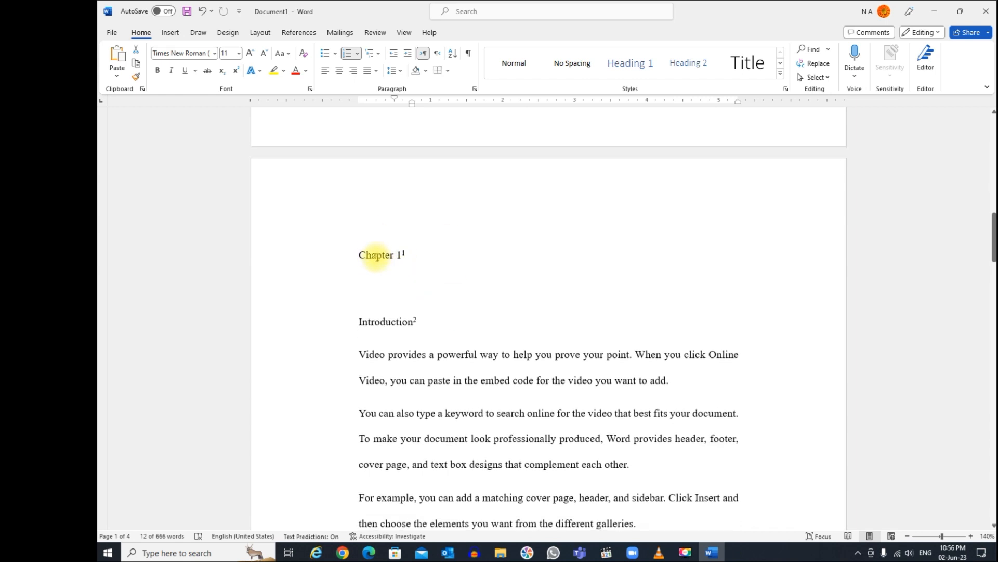
click(375, 255)
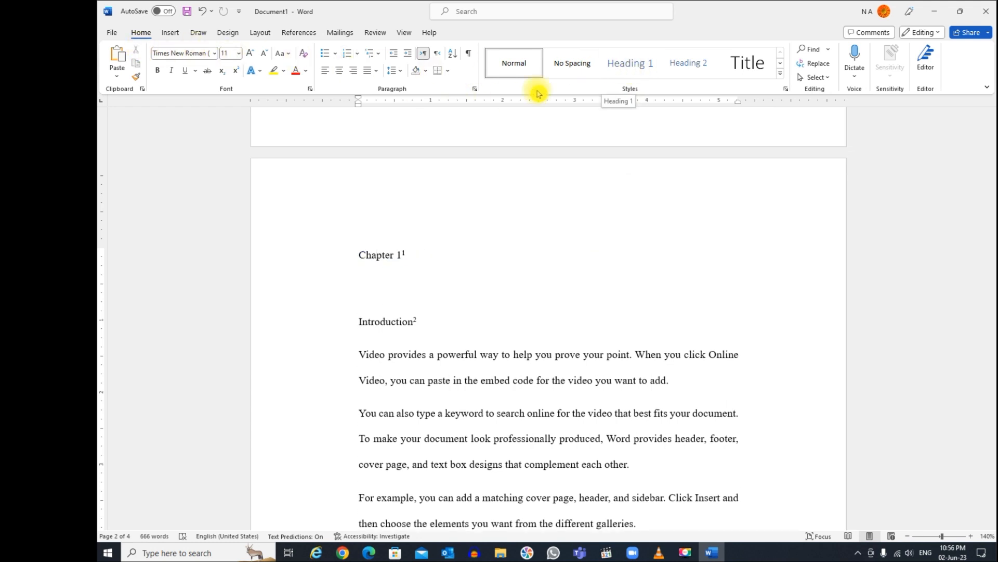
click(634, 68)
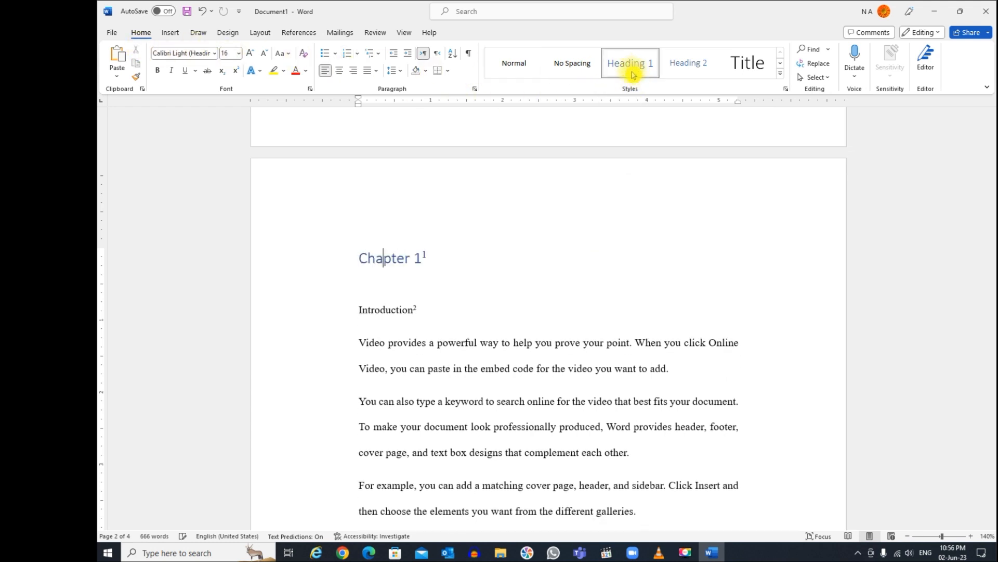
Apply the Heading 2 style to the Introduction and Themes section titles in Chapter 1.
click(378, 310)
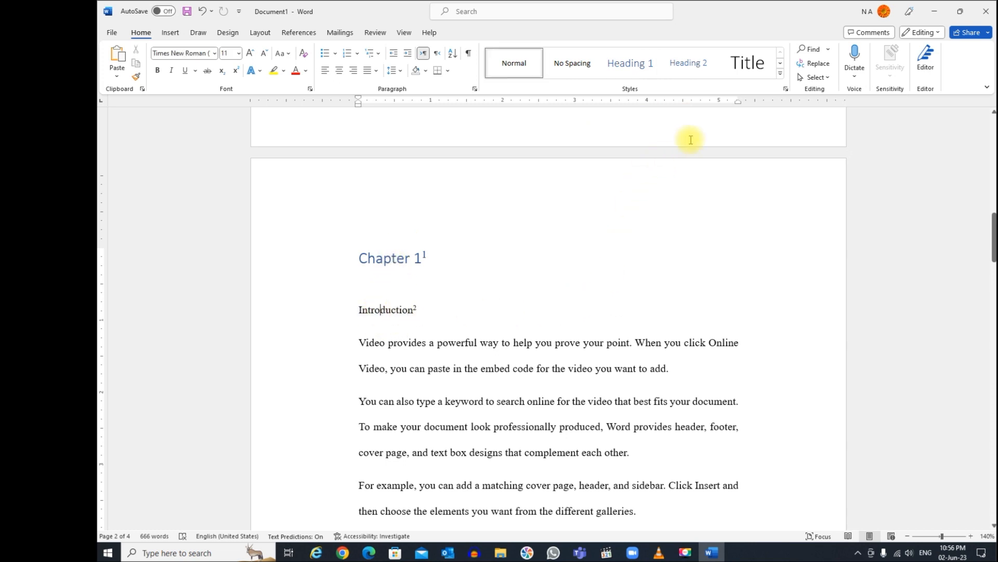
click(690, 75)
scroll(510, 351, down, 4)
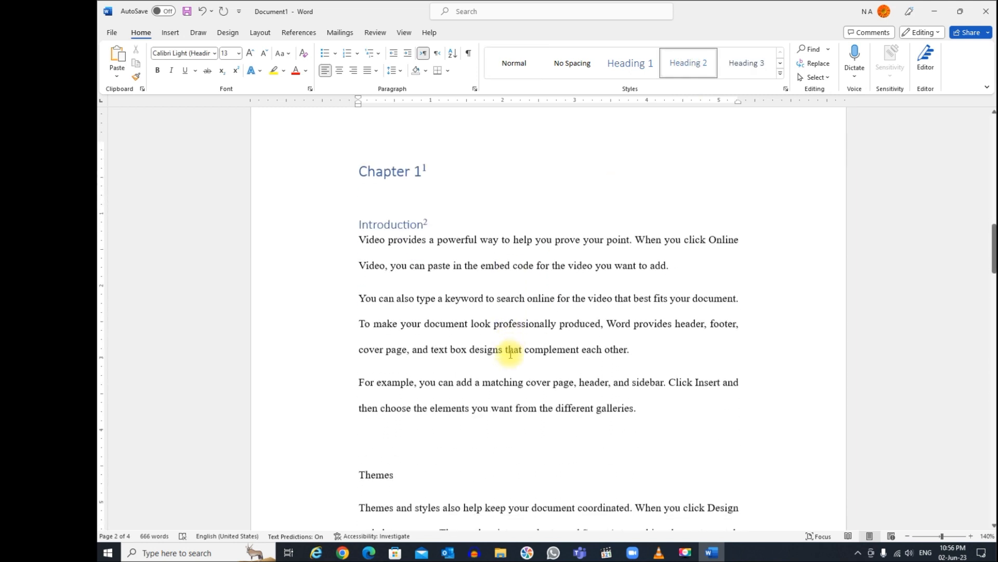
click(367, 336)
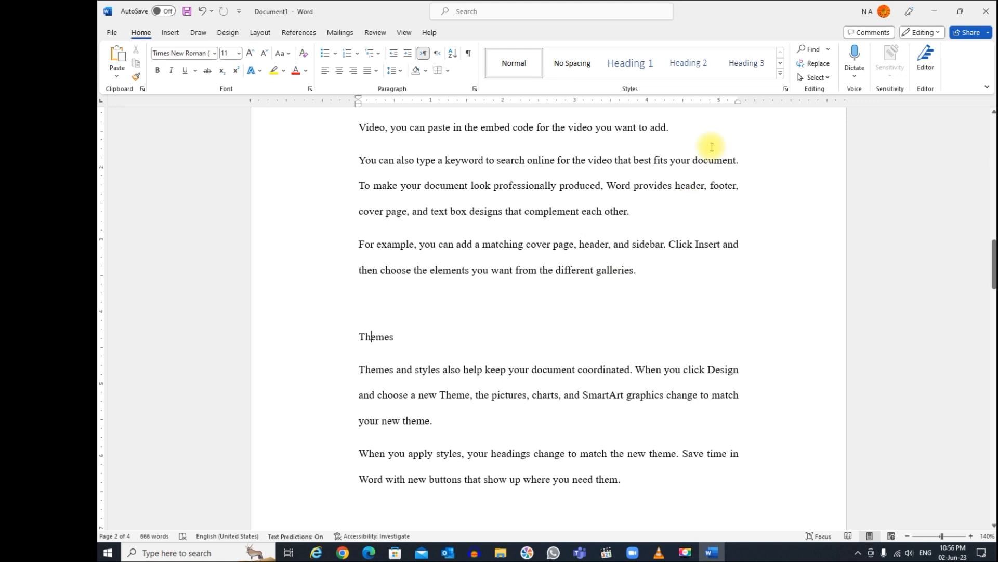
click(694, 63)
Style the Chapter 2 title as Heading 1 and the Video Creation section title as Heading 2.
scroll(518, 335, down, 8)
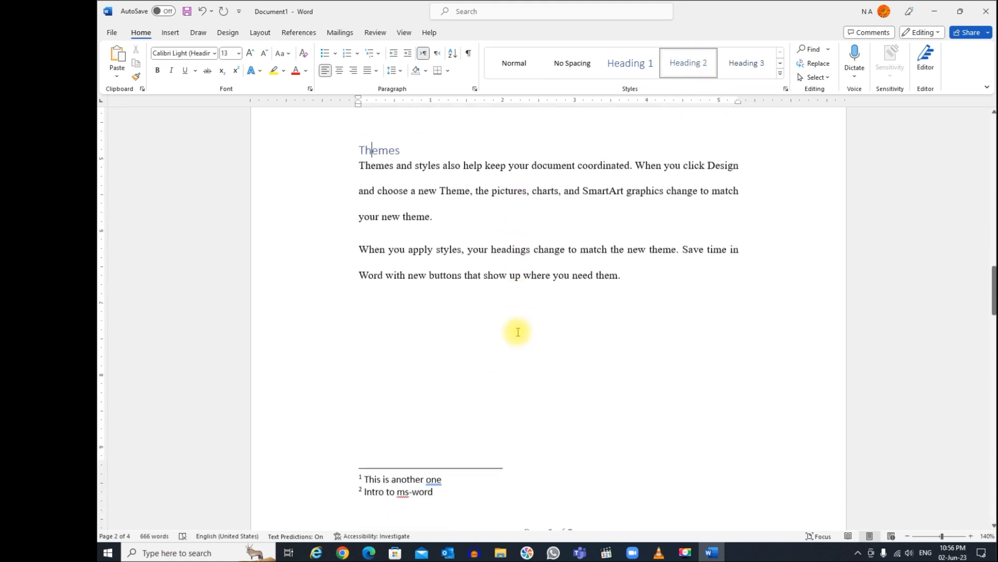
scroll(516, 330, down, 2)
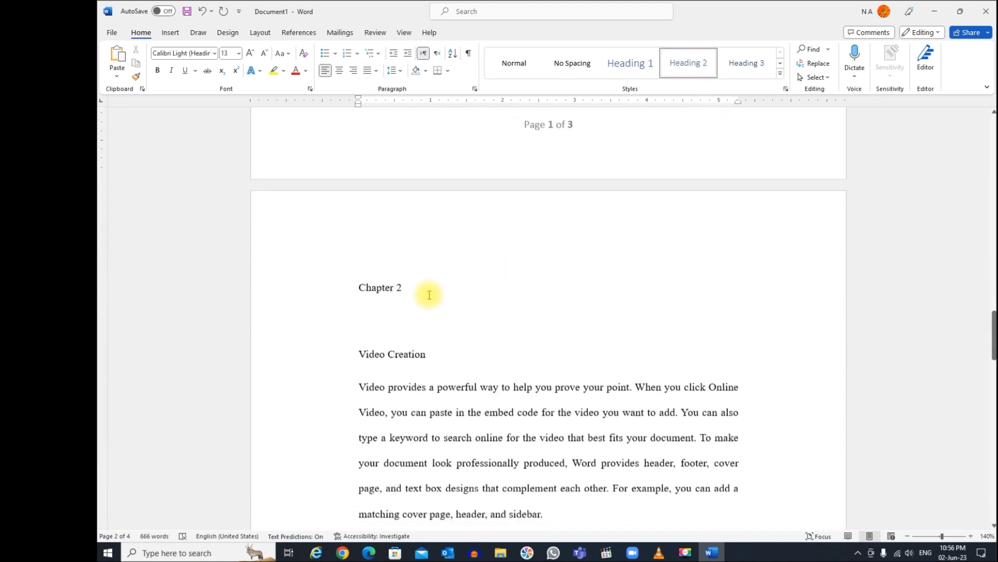
click(382, 283)
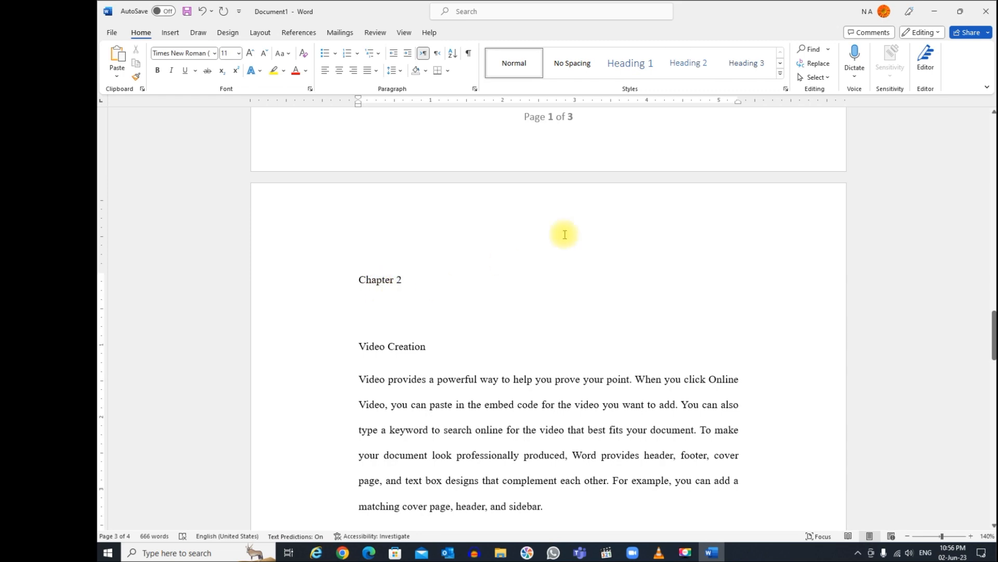
click(628, 63)
click(414, 335)
click(686, 63)
Apply the Heading 2 style to the Video Benefits section title.
scroll(650, 322, down, 2)
scroll(640, 318, down, 10)
scroll(637, 318, down, 3)
click(406, 376)
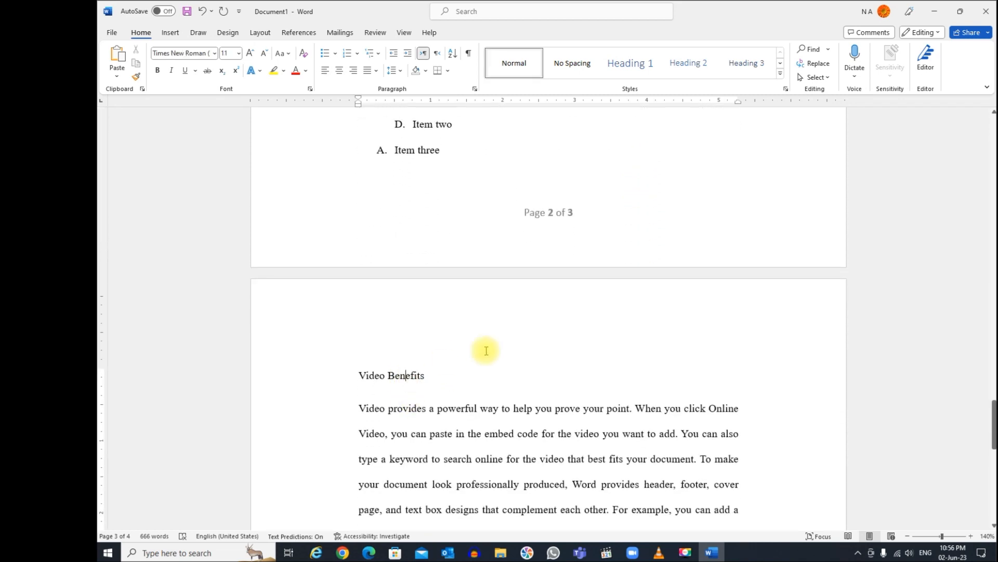
click(688, 63)
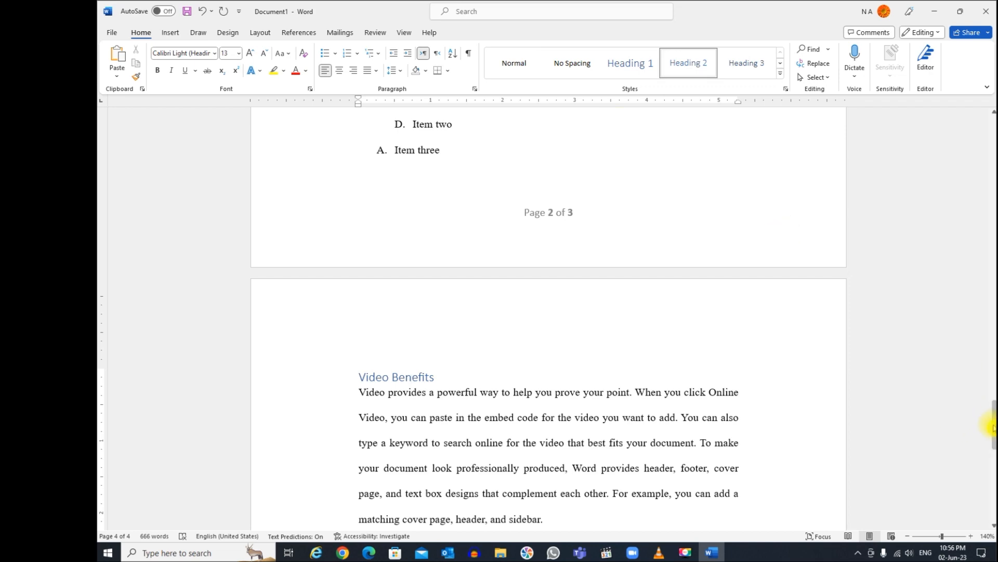
Insert a page break directly before the Chapter 1 heading to add a blank page after the cover page.
drag(993, 427, 992, 225)
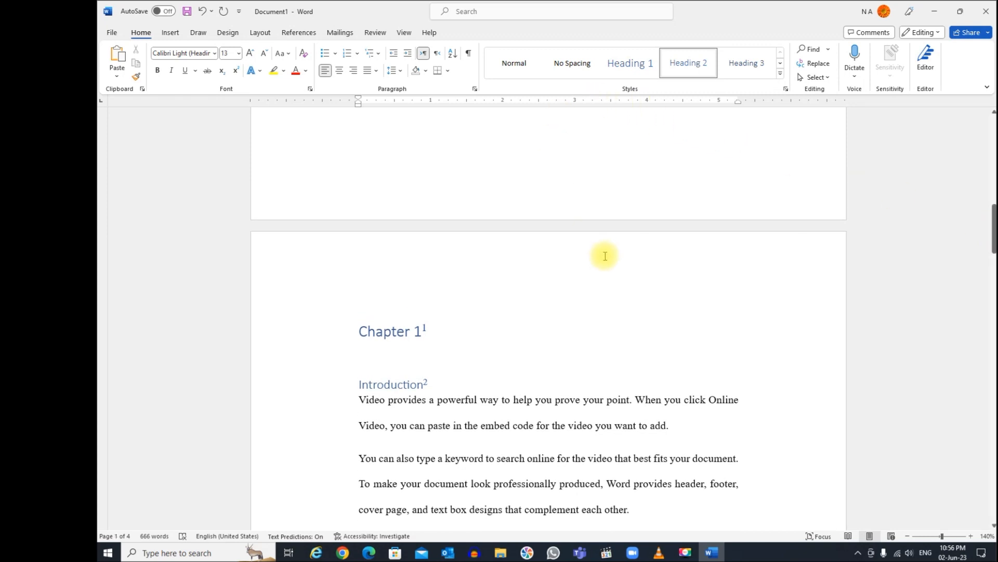
scroll(437, 343, up, 3)
scroll(436, 332, up, 3)
scroll(437, 331, down, 1)
scroll(437, 331, up, 3)
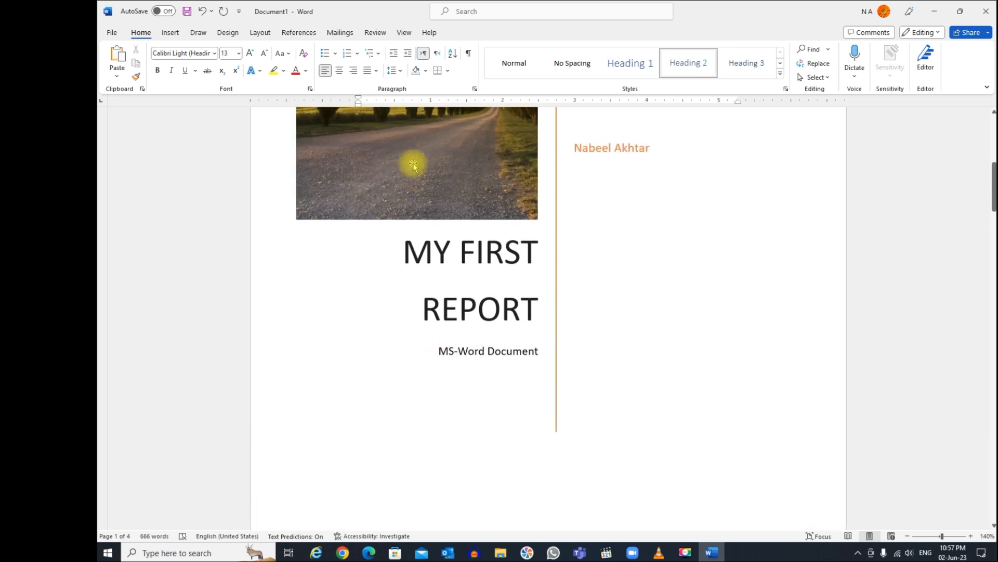
scroll(468, 390, down, 8)
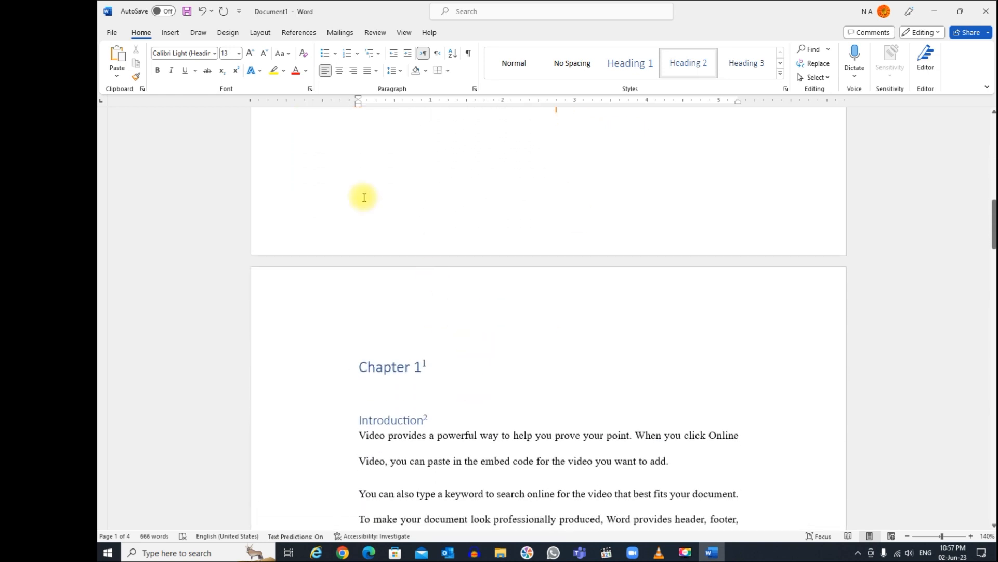
scroll(501, 423, down, 1)
mouse_move(361, 331)
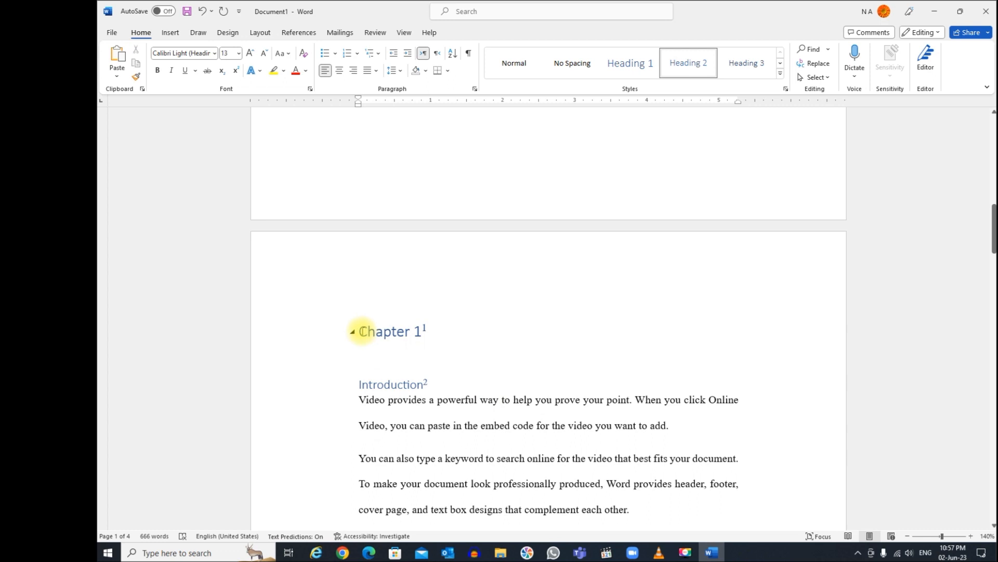
click(359, 333)
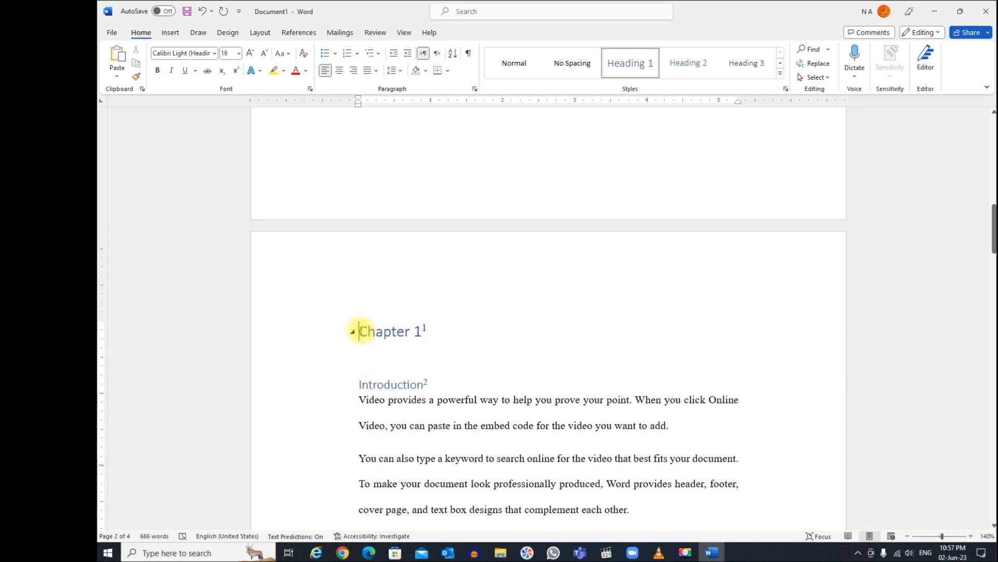
click(177, 33)
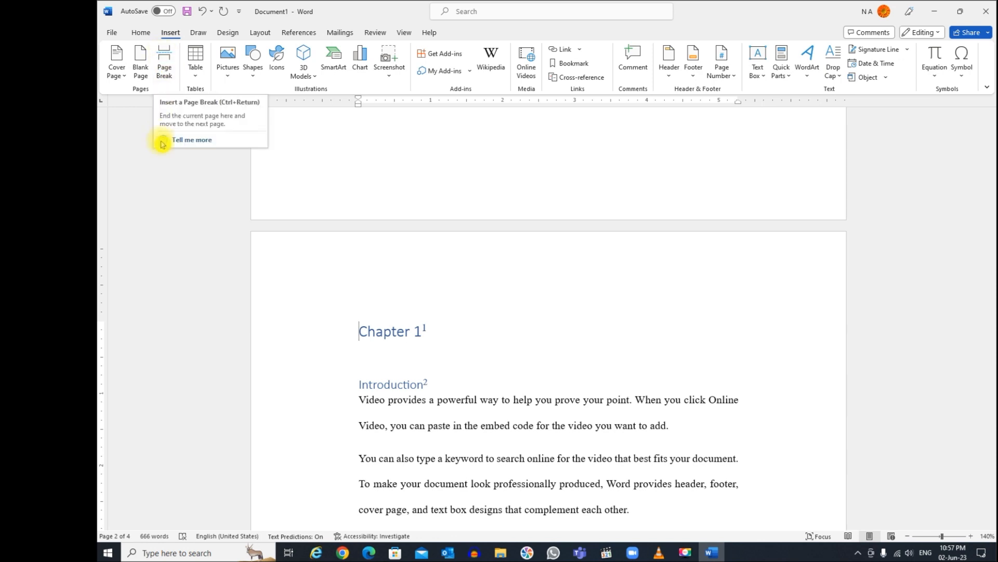
click(164, 57)
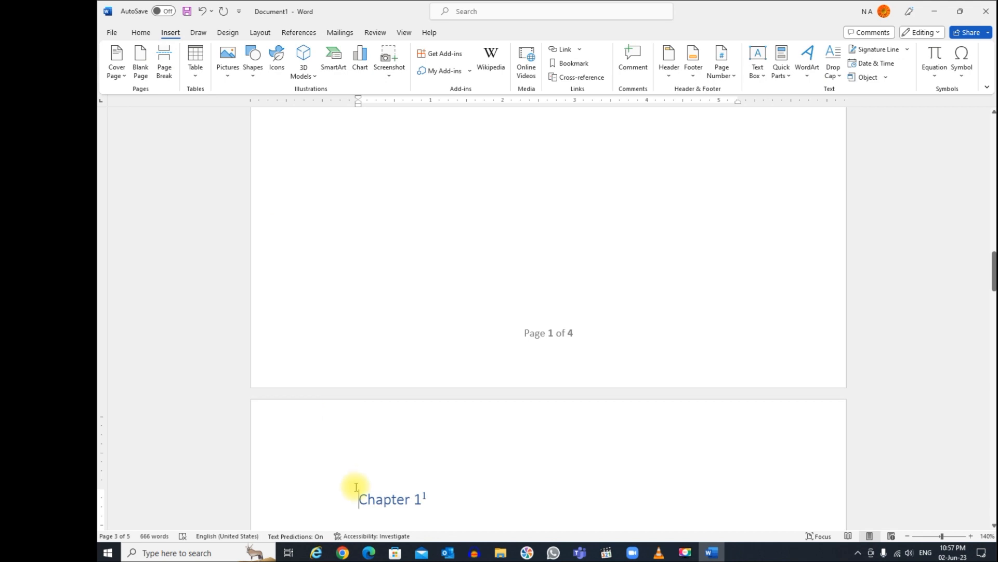
Insert an Automatic Table 1 table of contents on the blank page between the cover page and Chapter 1.
scroll(418, 441, up, 5)
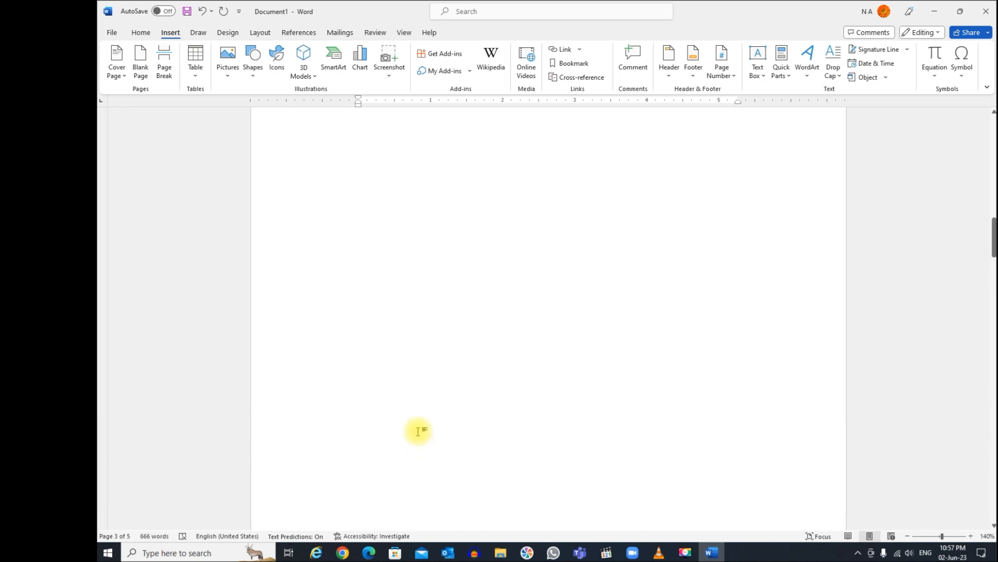
scroll(419, 431, up, 3)
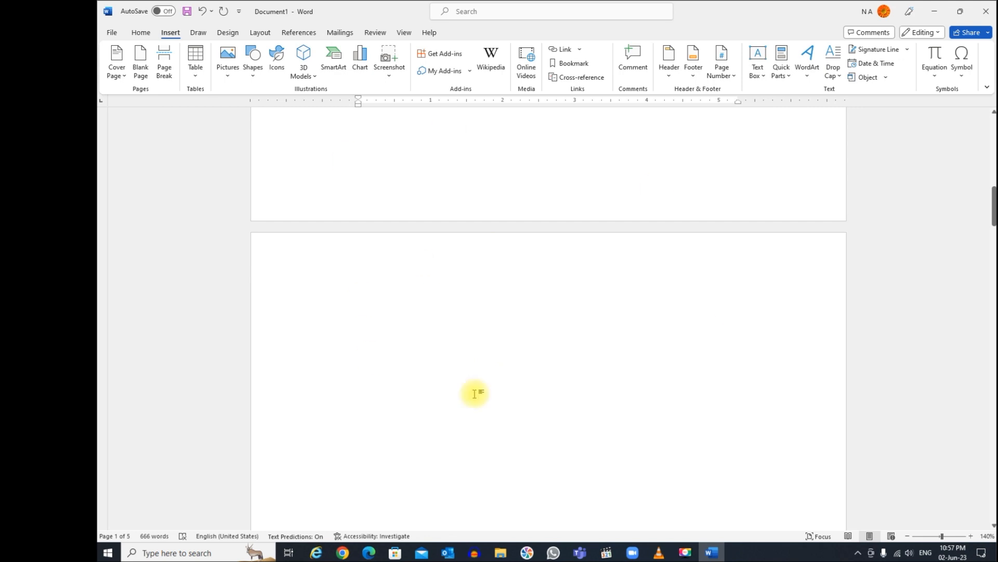
scroll(543, 351, down, 3)
scroll(544, 349, down, 1)
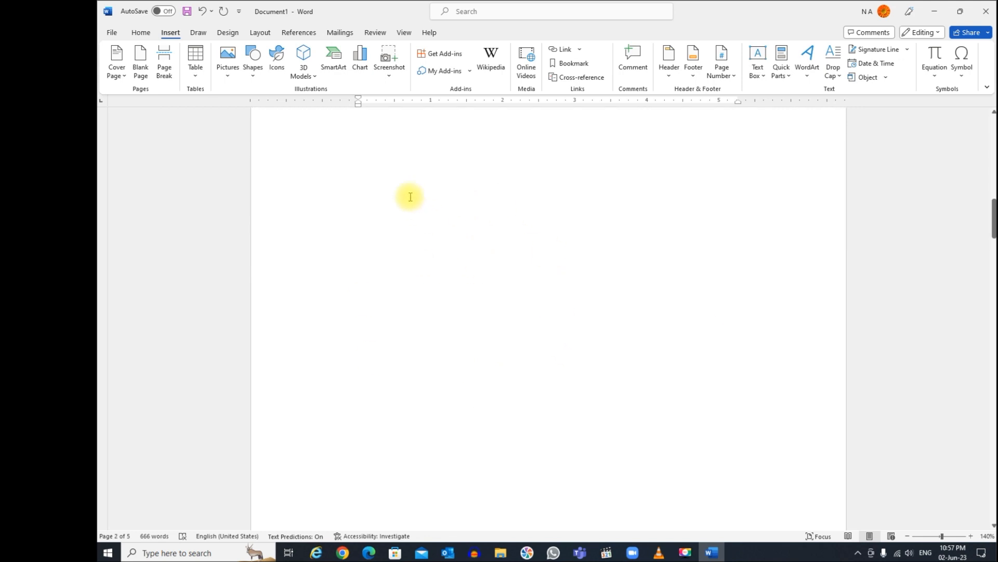
scroll(427, 219, up, 2)
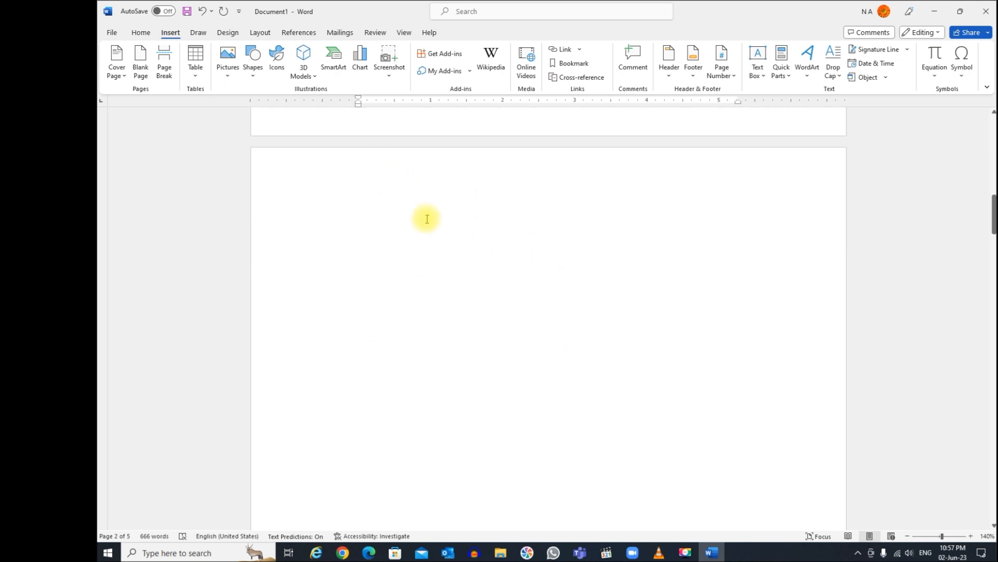
click(356, 197)
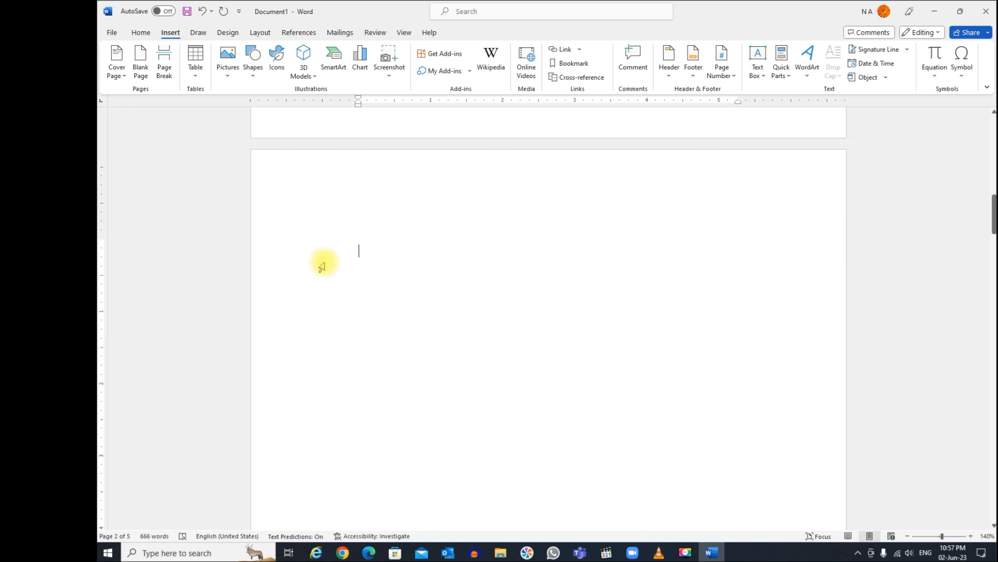
click(299, 33)
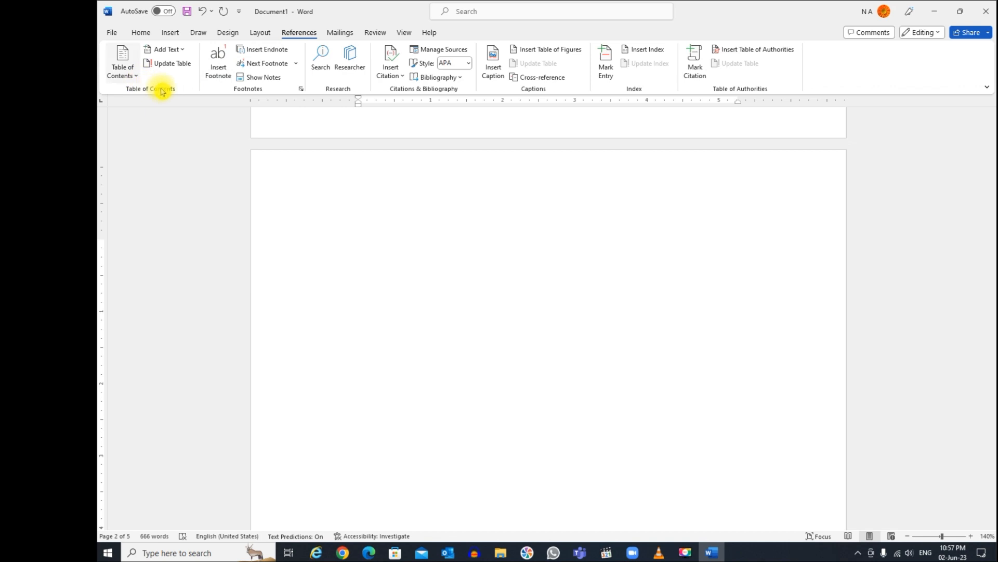
click(136, 81)
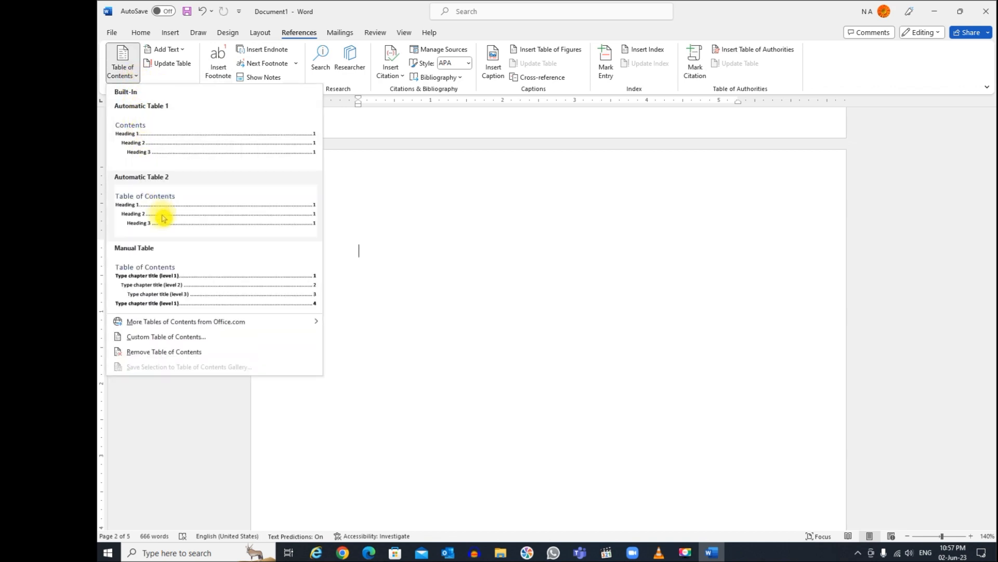
click(162, 148)
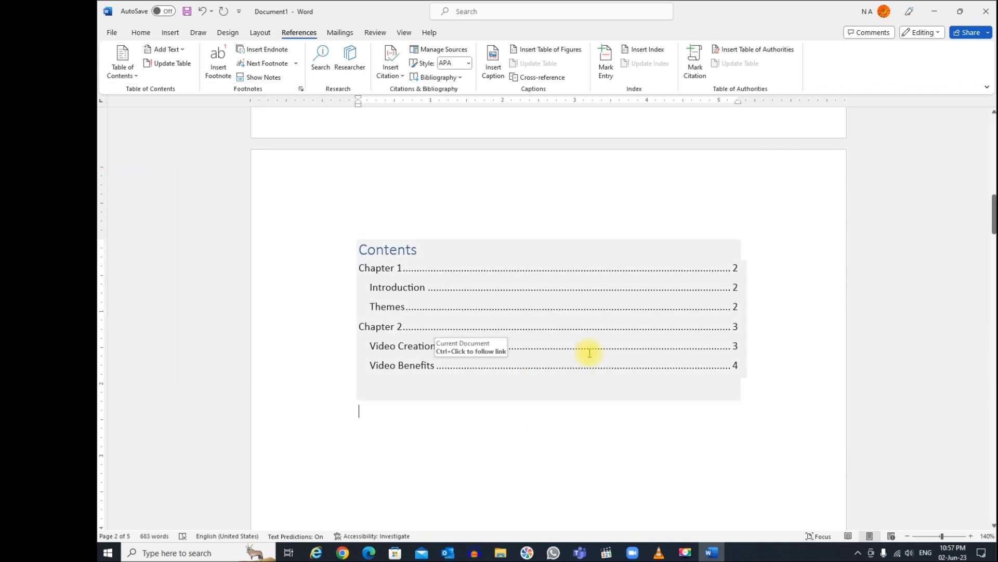
Extend the Chapter 1 heading to read "Chapter 1: How to make a professional looking document", keeping its footnote mark at the end.
scroll(553, 346, down, 2)
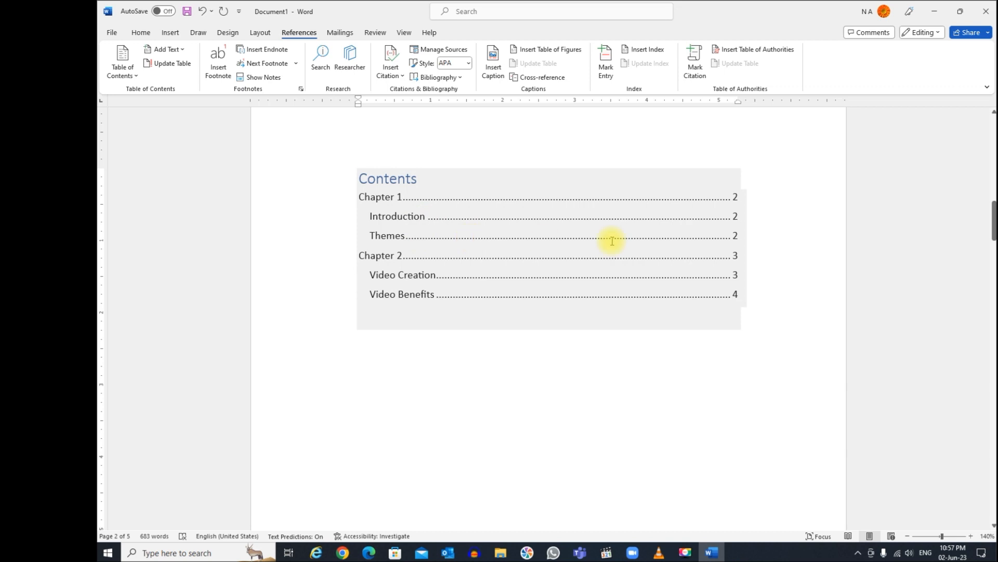
scroll(499, 247, down, 3)
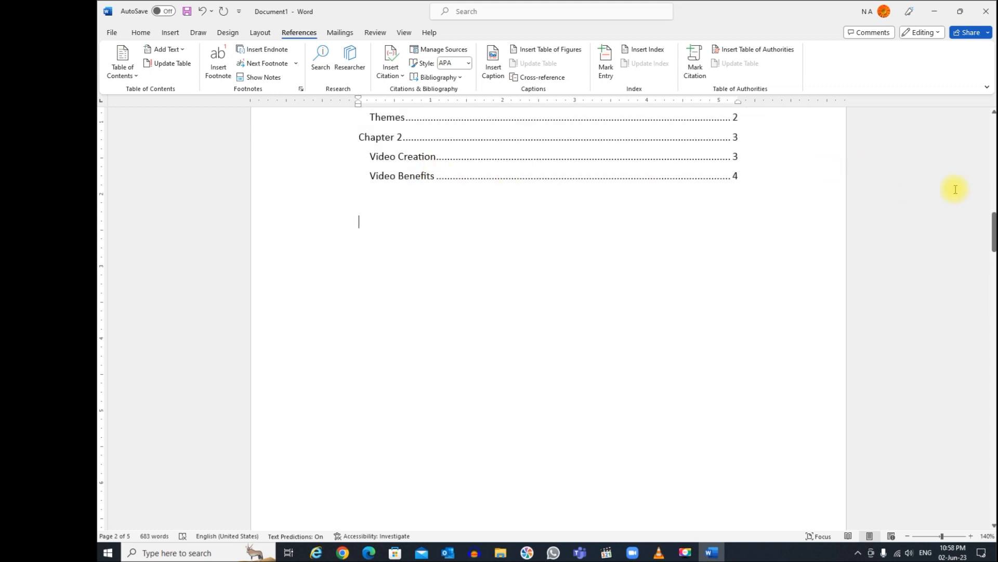
drag(992, 234, 991, 303)
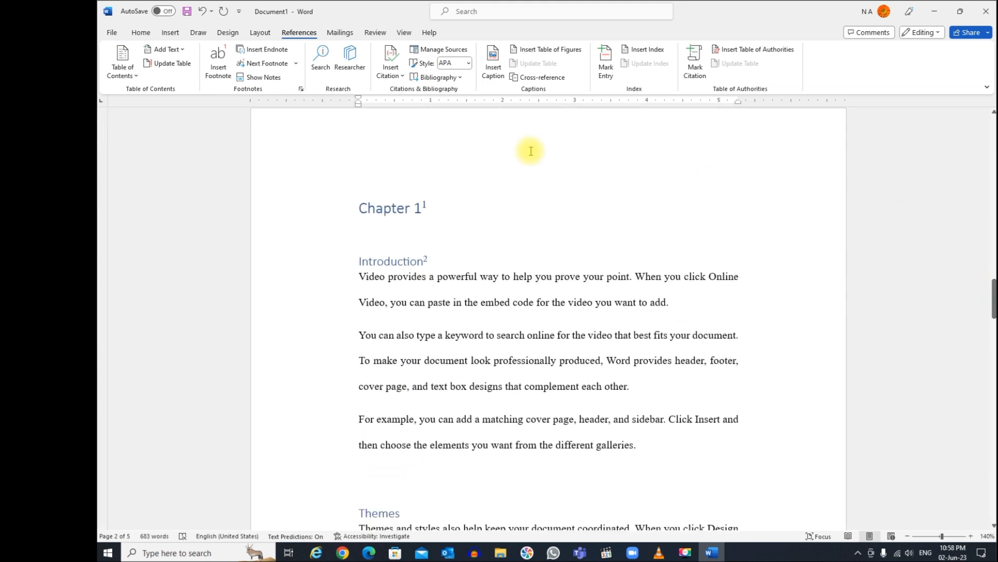
click(424, 207)
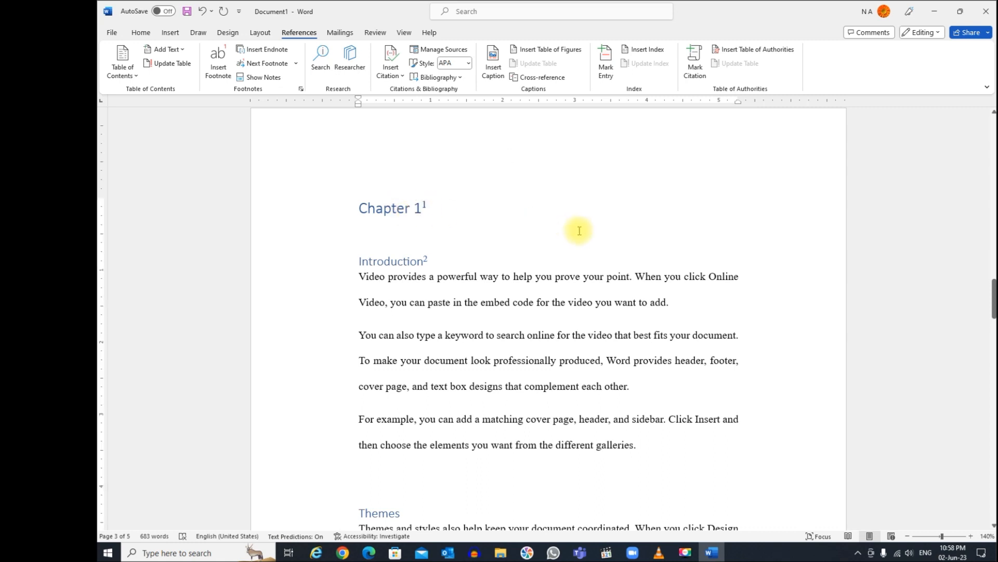
text(: How to make a profess)
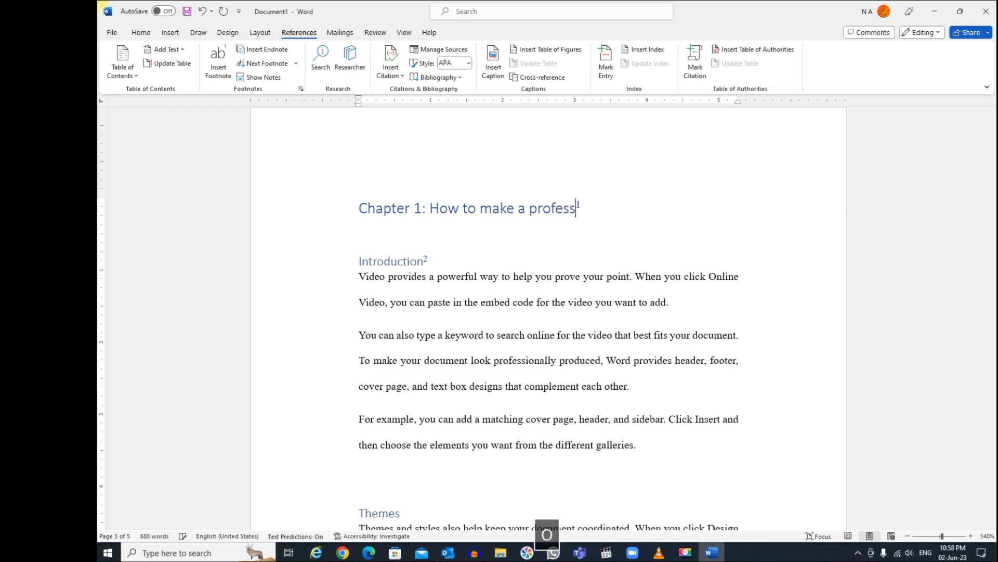
text(ional)
key(BackSpace)
text(al )
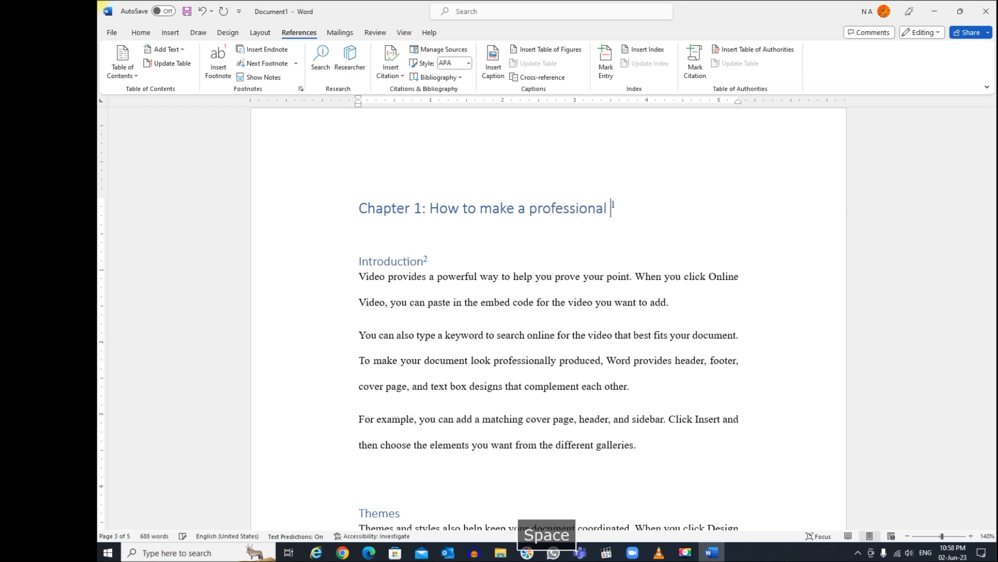
text(looking docuemtn)
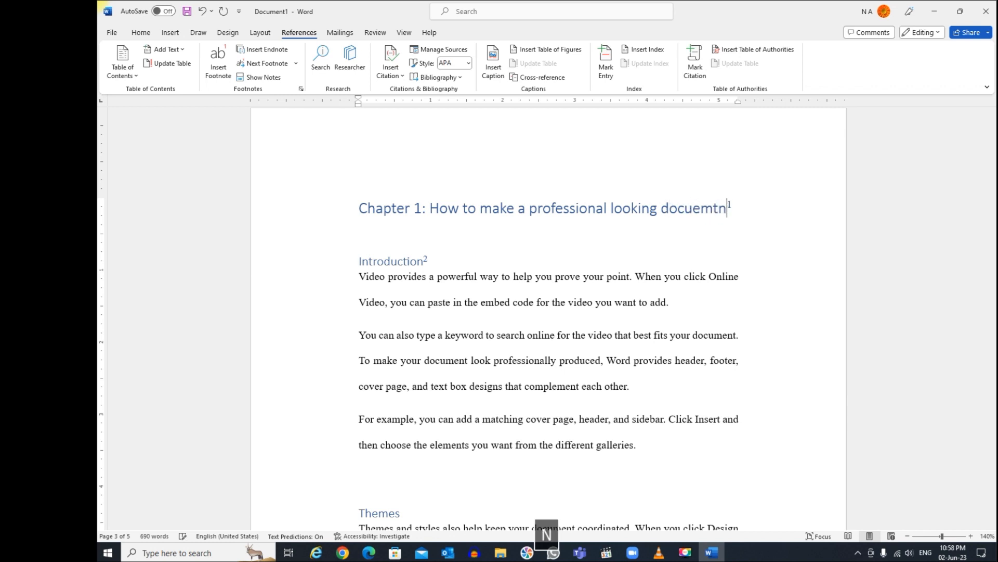
key(BackSpace)
key(BackSpace)
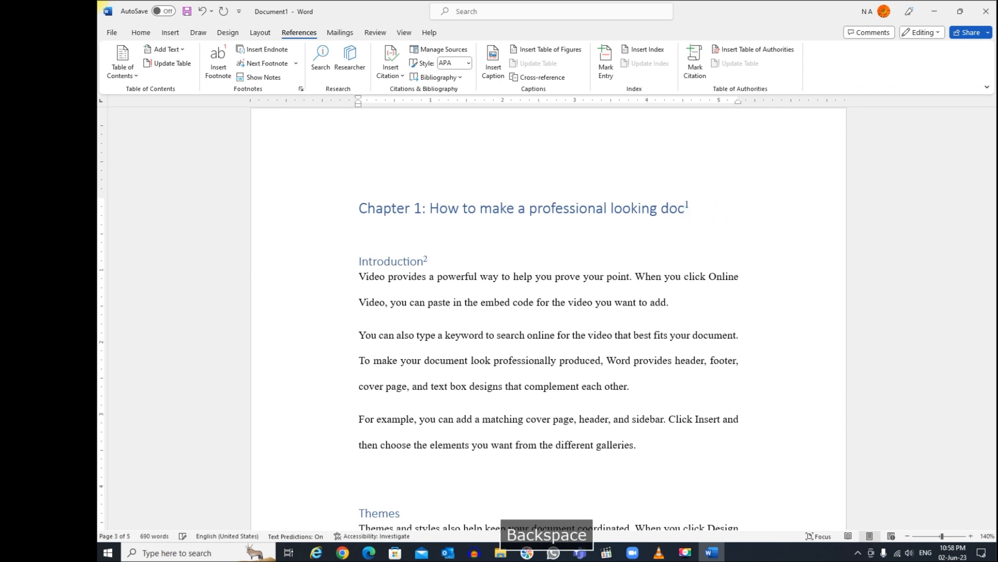
text(ument)
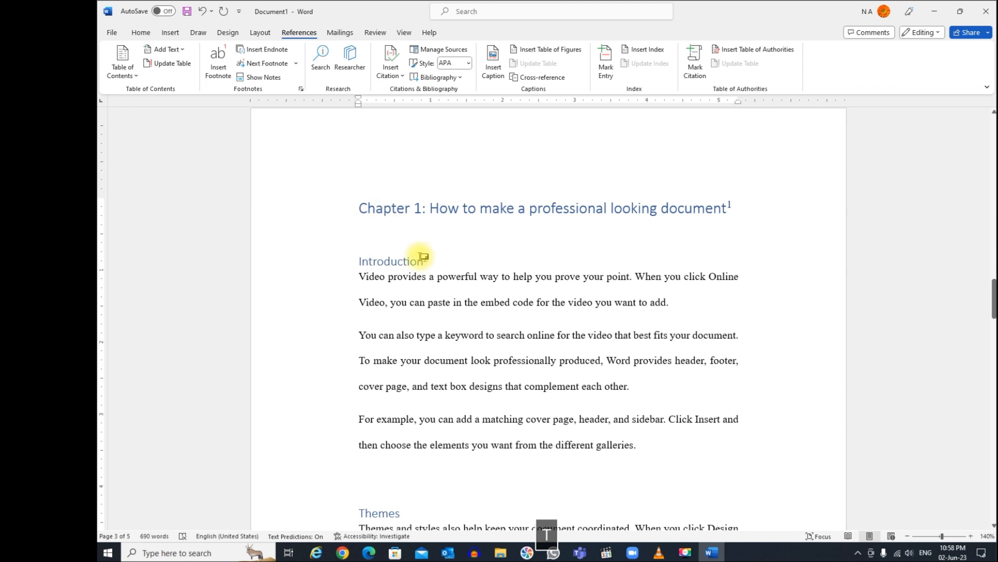
Rename the Introduction section heading to "Background" and extend the Themes heading to "Themes and design".
click(400, 262)
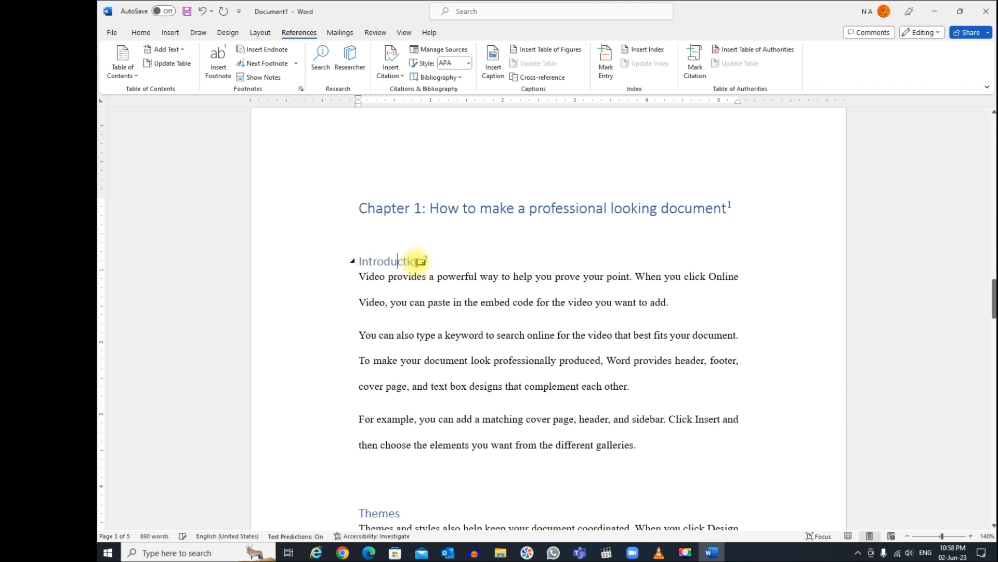
drag(425, 263, 362, 263)
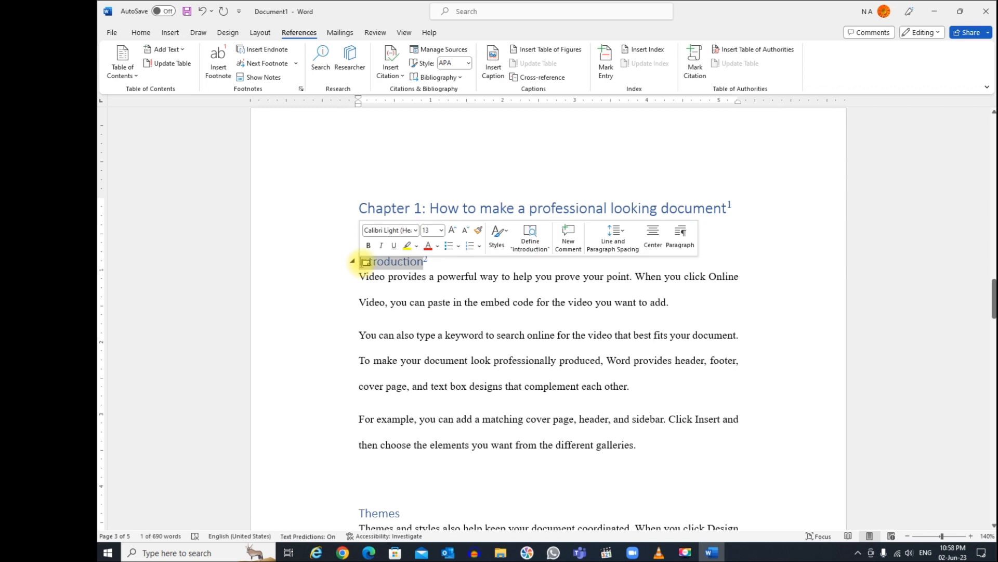
text(Background²)
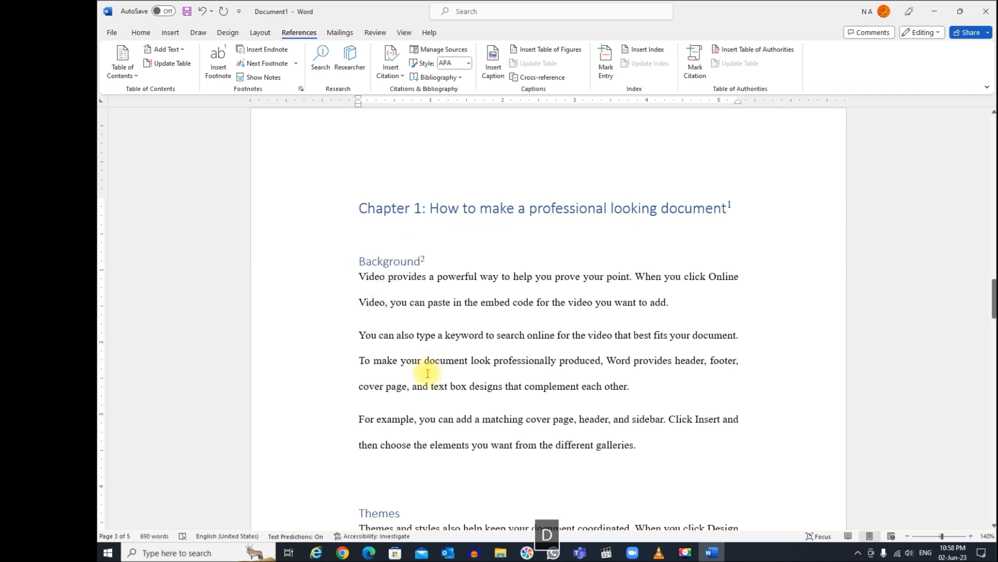
scroll(427, 373, down, 3)
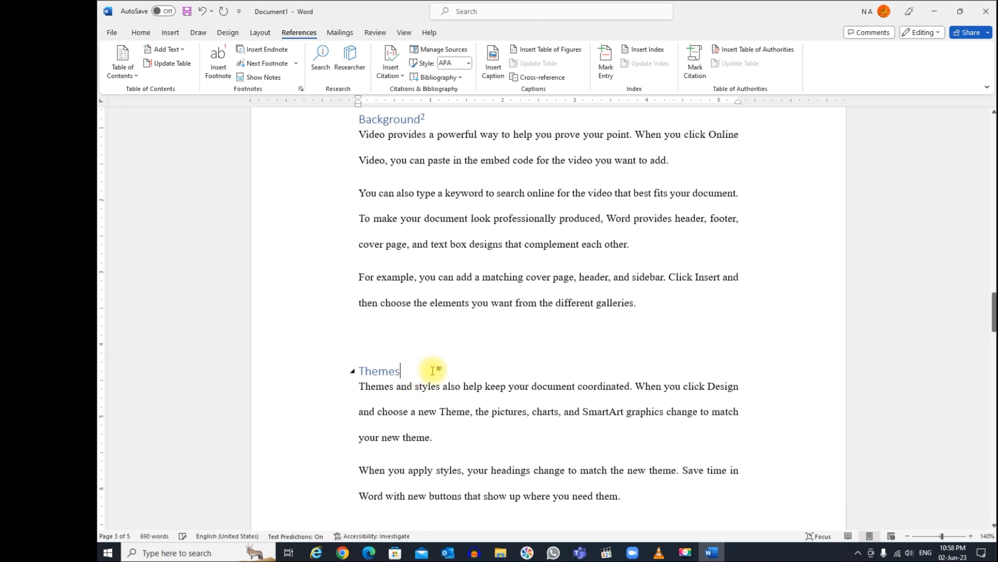
click(432, 371)
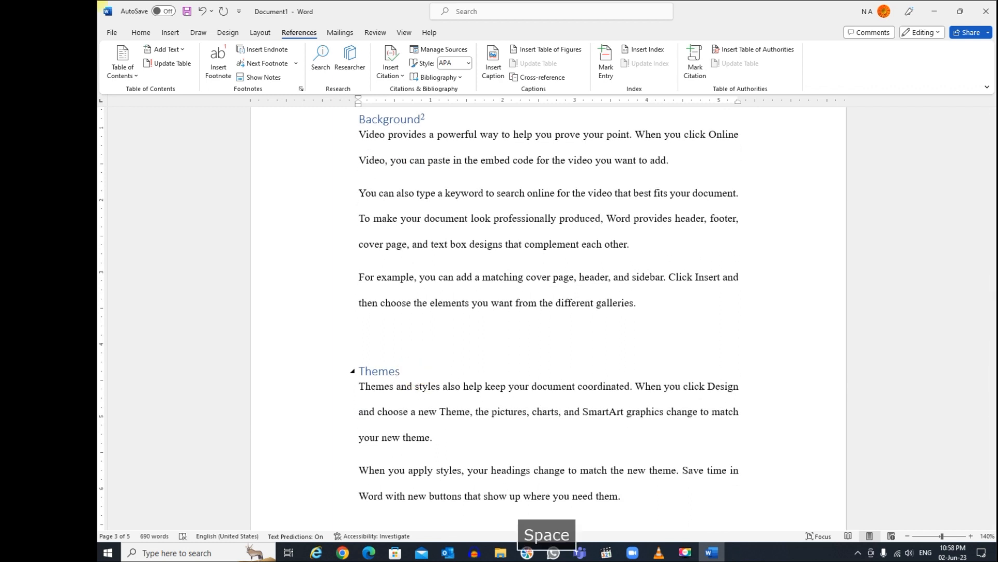
text(and design)
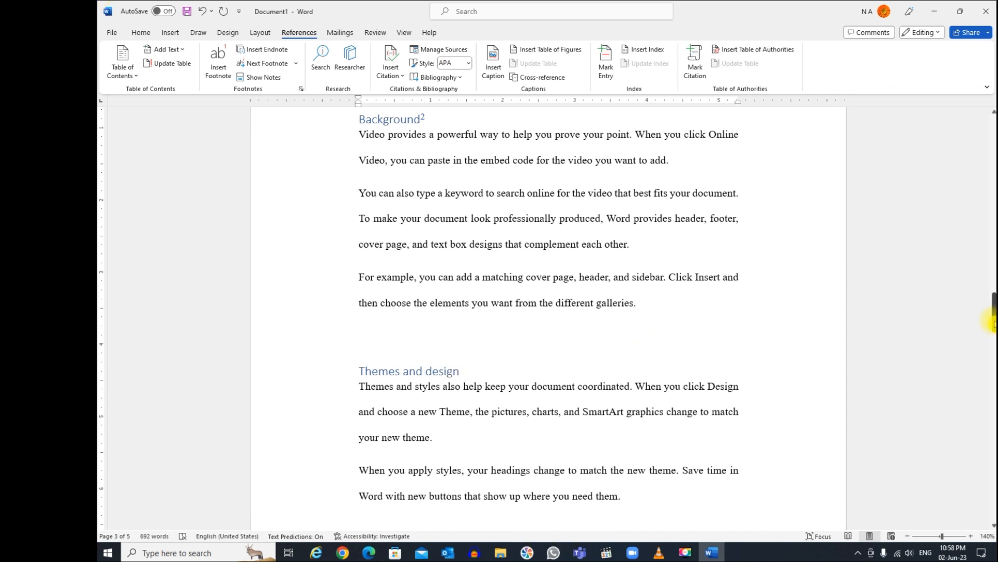
Insert a page break on the empty line above the "Themes and design" heading so that section starts on a new page.
scroll(475, 379, down, 2)
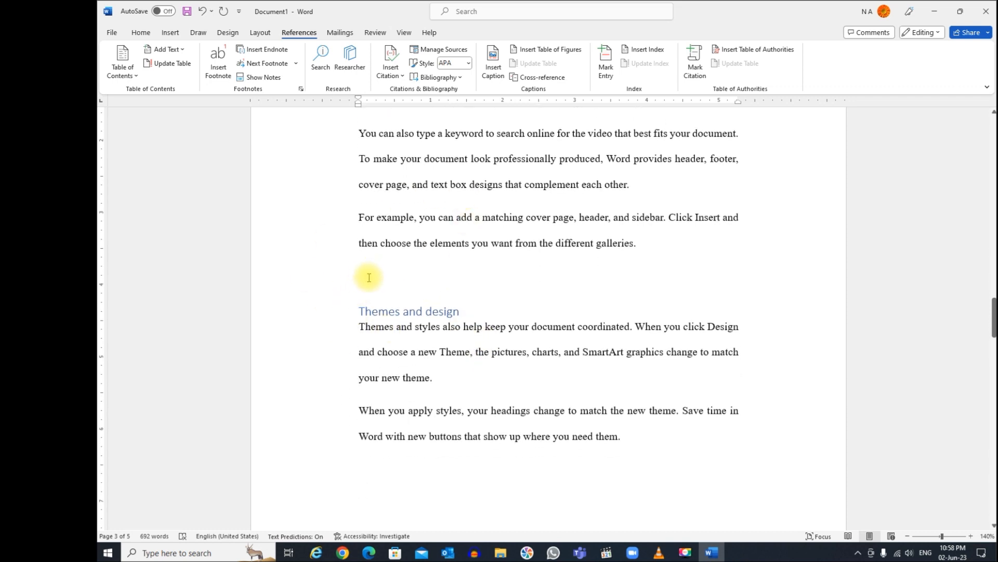
click(171, 34)
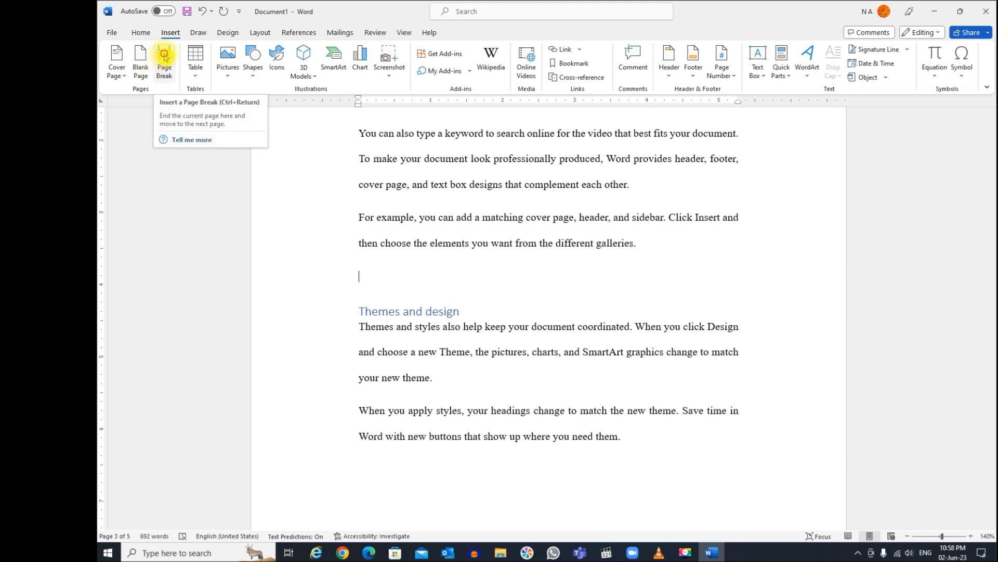
click(165, 58)
scroll(455, 419, down, 2)
scroll(455, 419, down, 3)
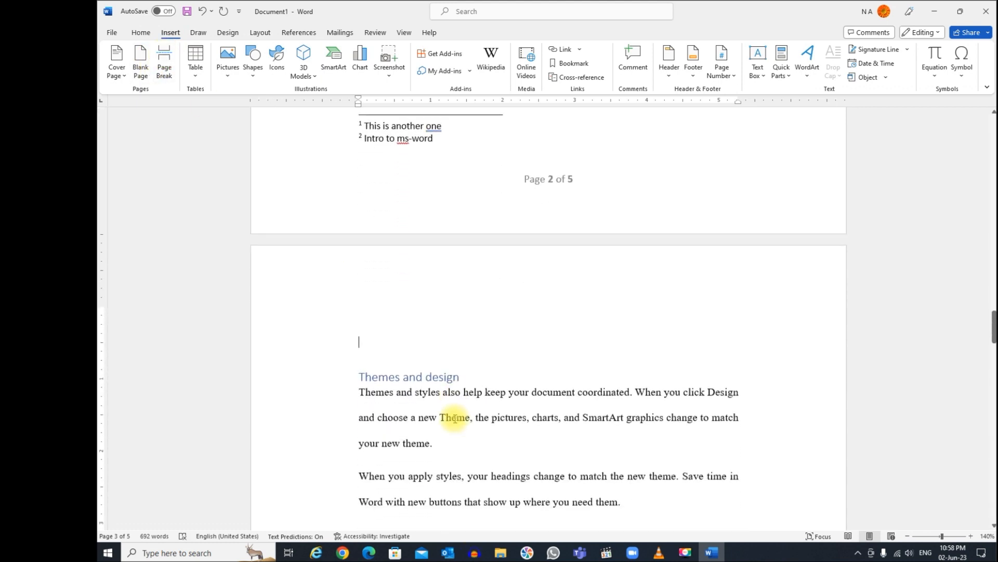
Update the entire table of contents to reflect the changed headings and page numbers.
drag(993, 333, 993, 193)
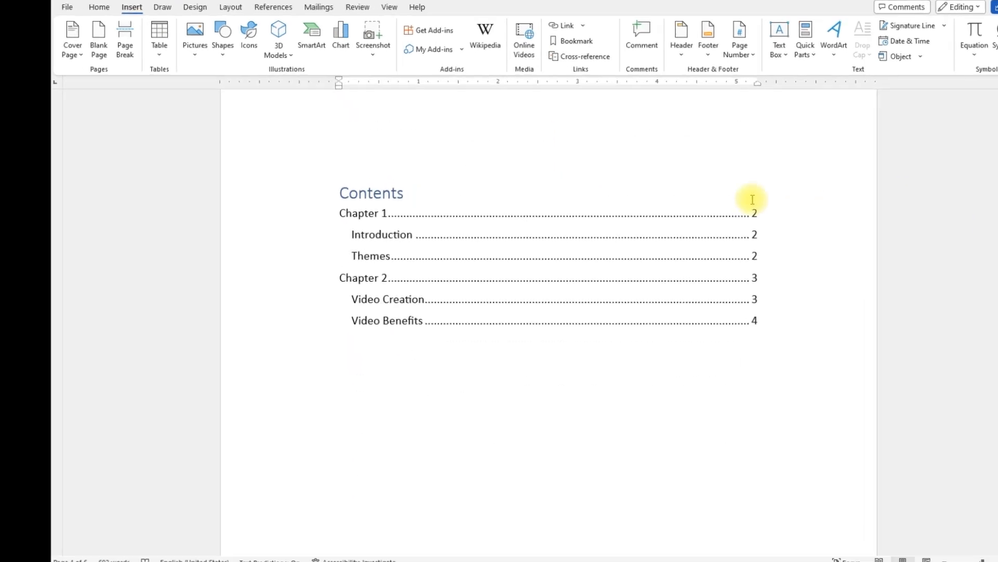
click(489, 241)
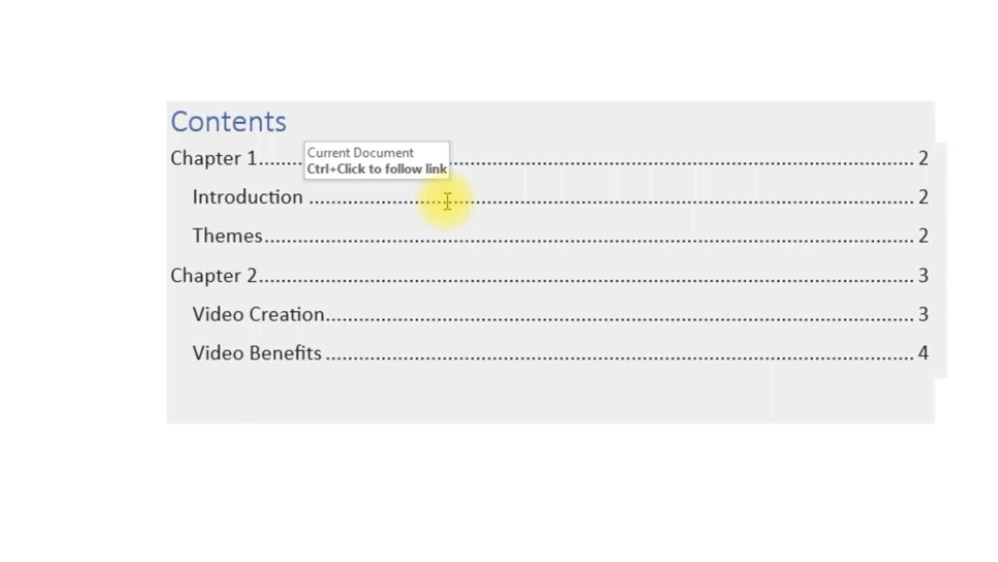
click(447, 201)
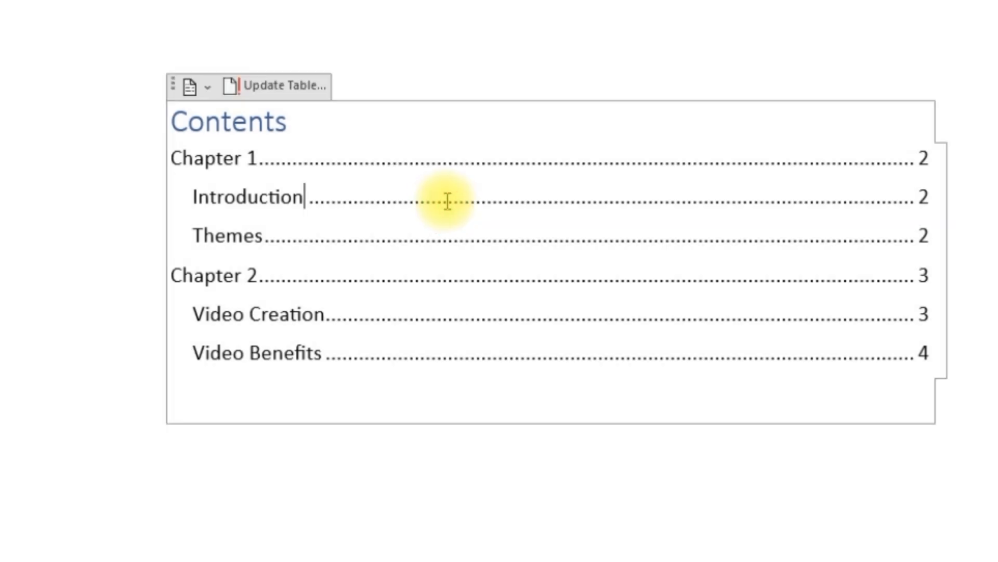
click(292, 92)
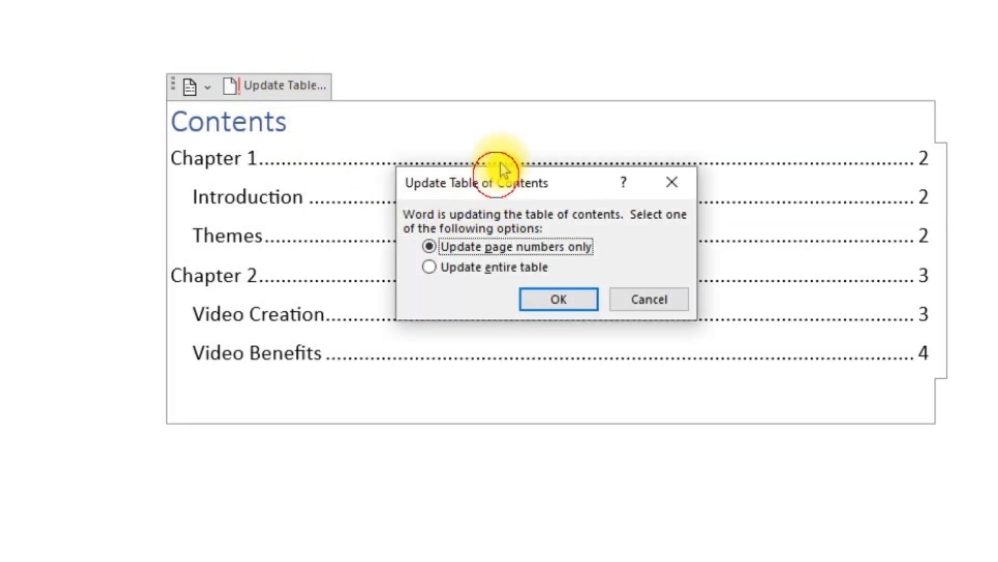
drag(501, 169, 499, 29)
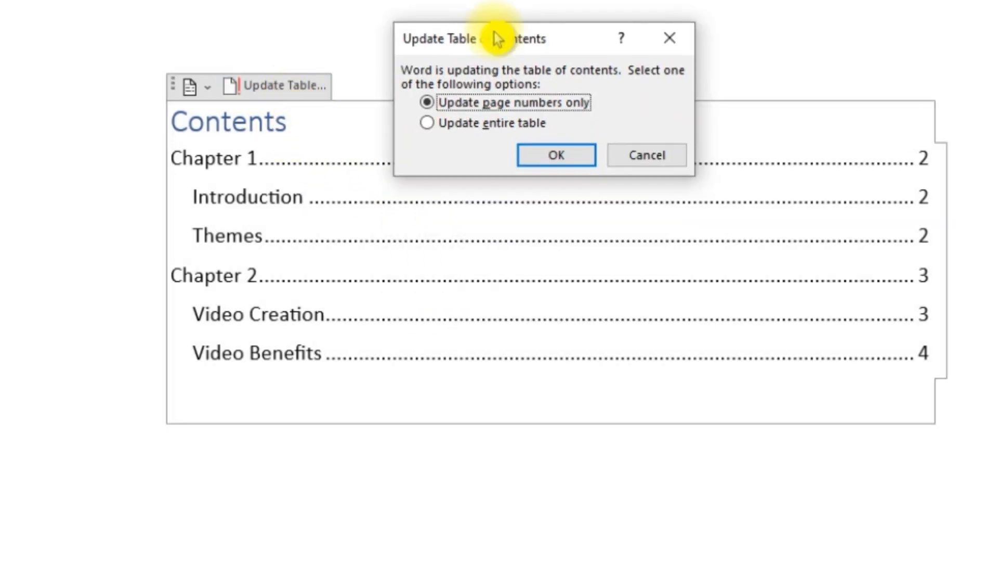
click(480, 129)
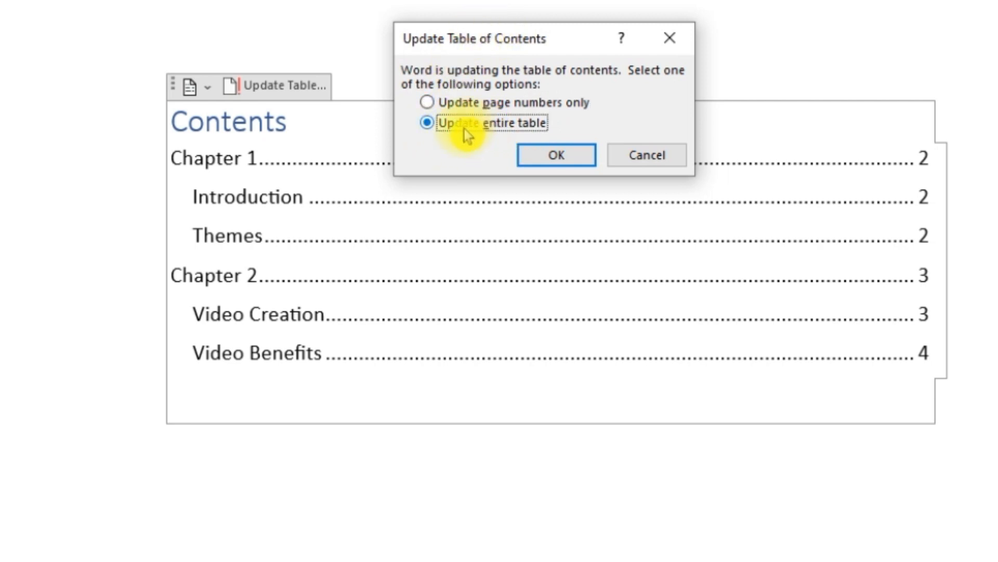
click(567, 161)
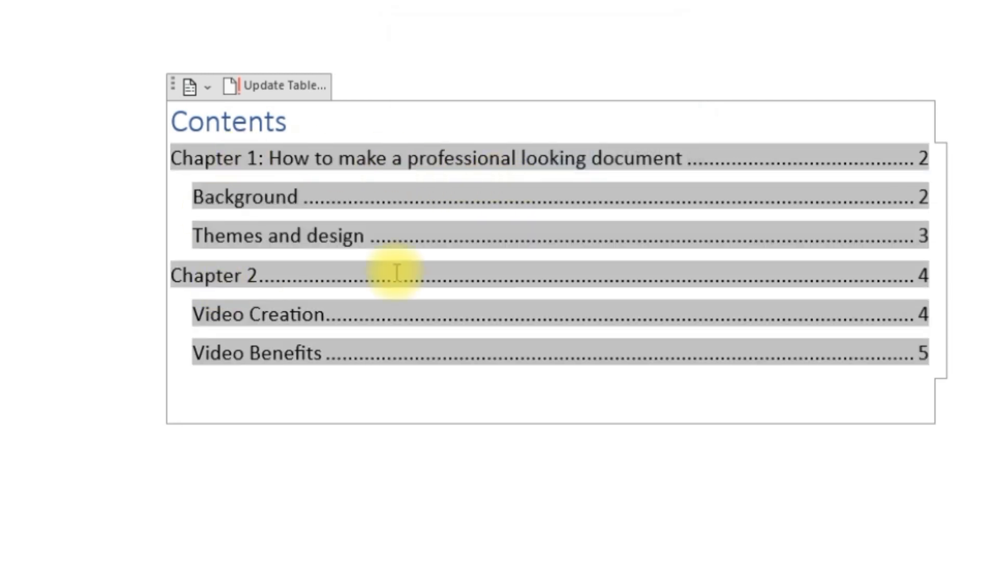
click(440, 173)
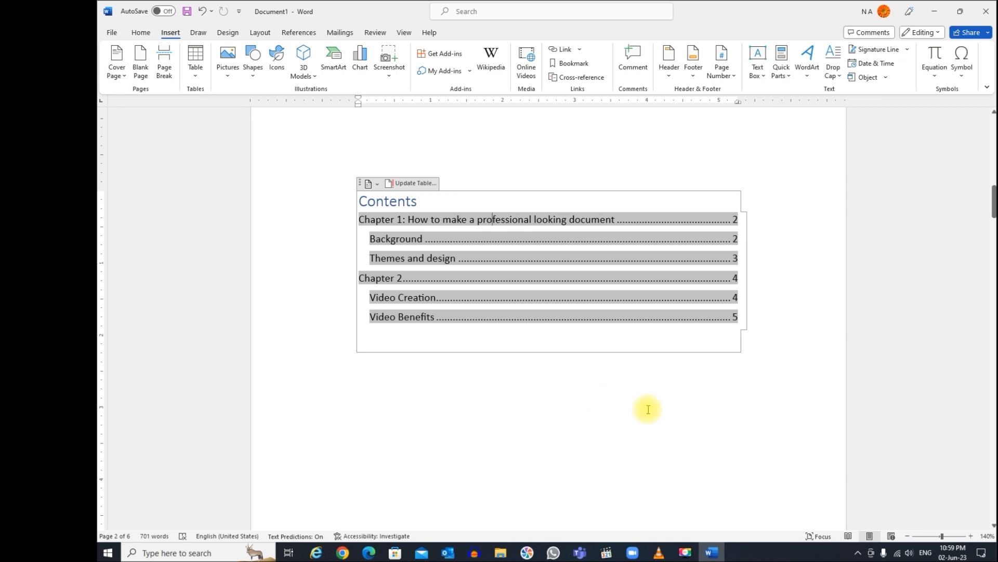
scroll(647, 408, down, 4)
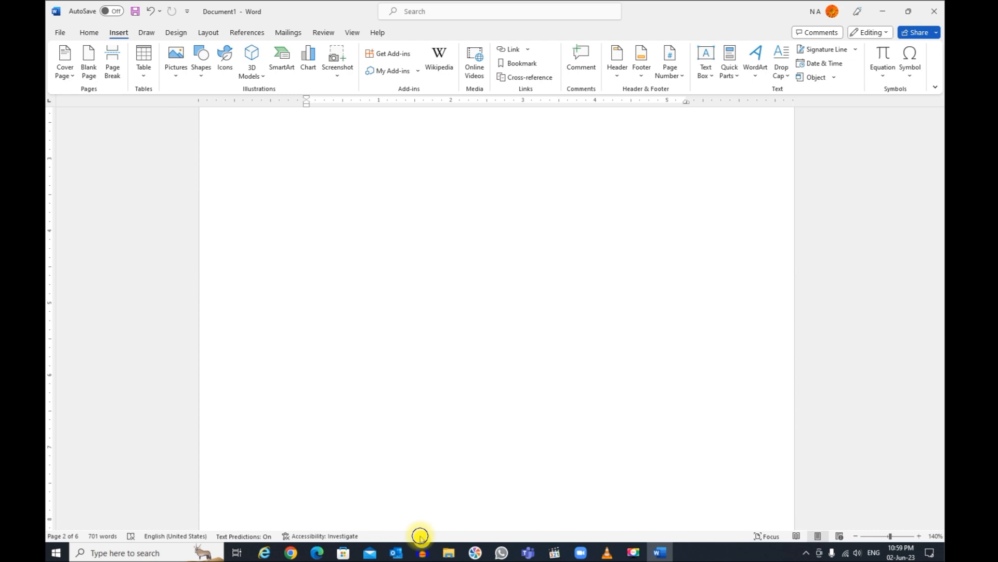
Customize the status bar to show the line number and the character count with spaces, keeping the page number displayed.
right_click(421, 536)
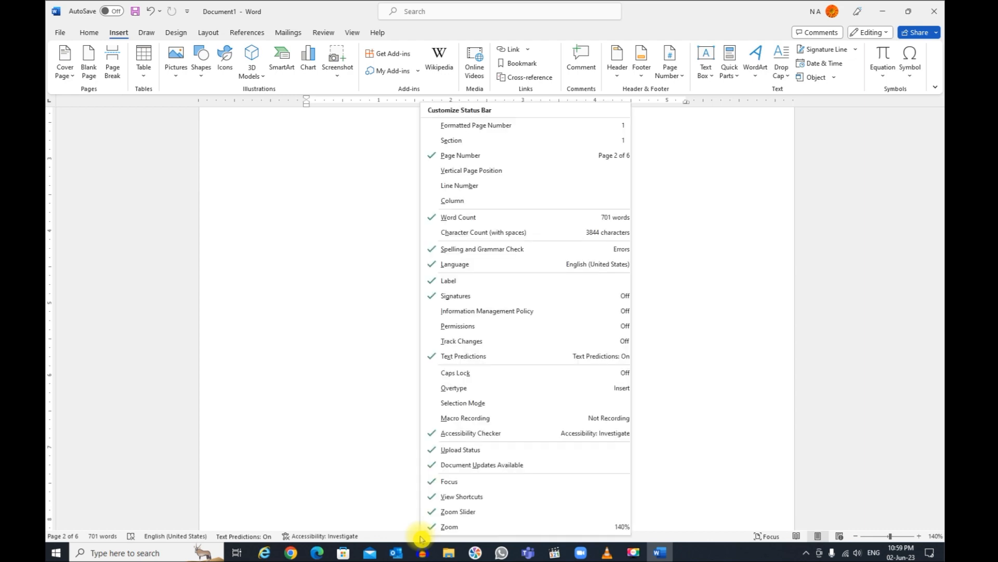
click(471, 157)
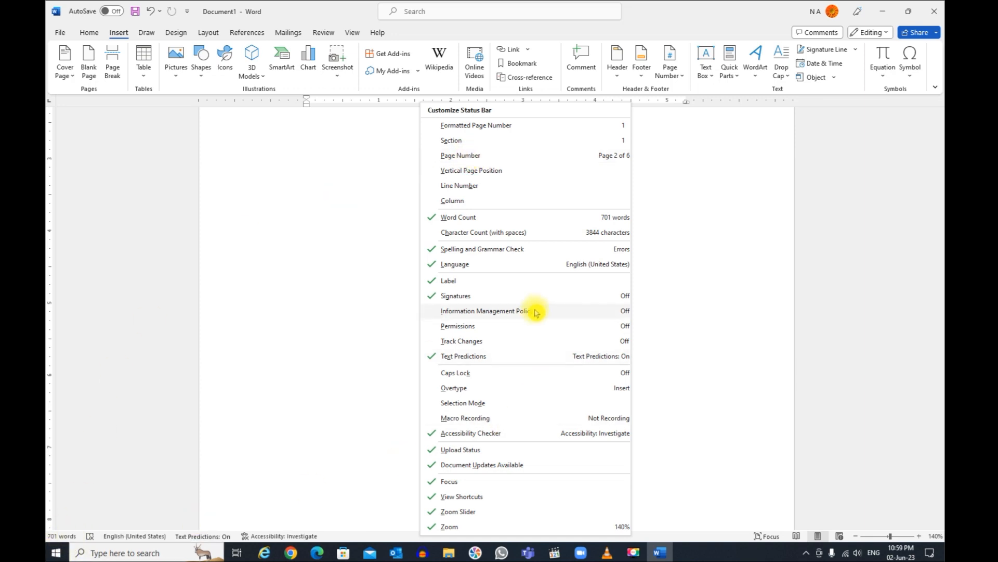
click(495, 157)
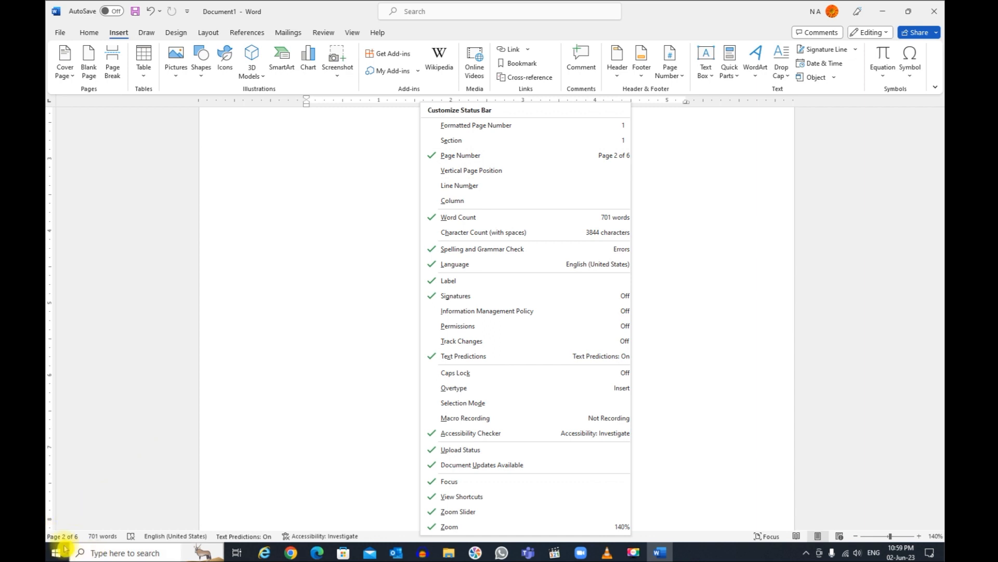
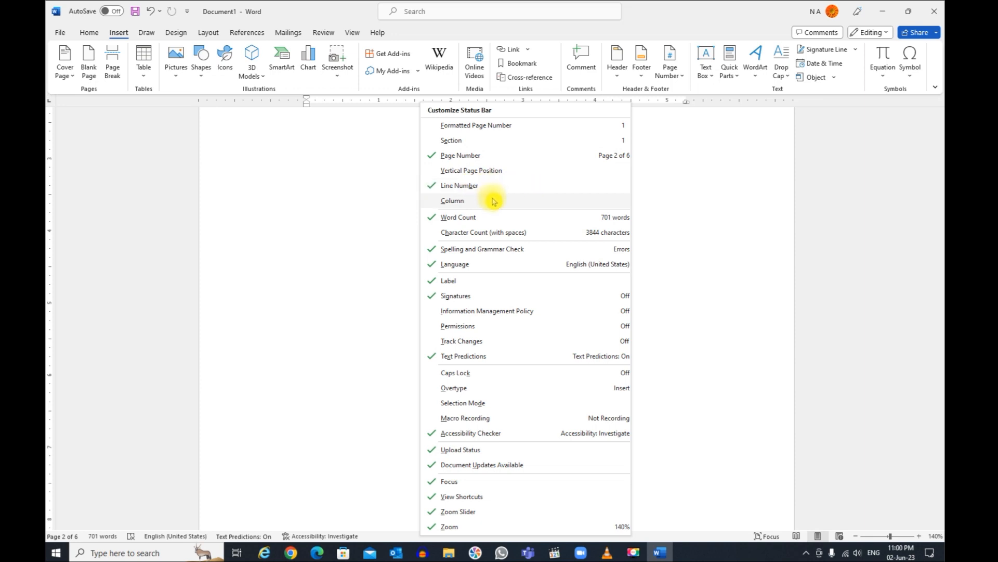
click(501, 237)
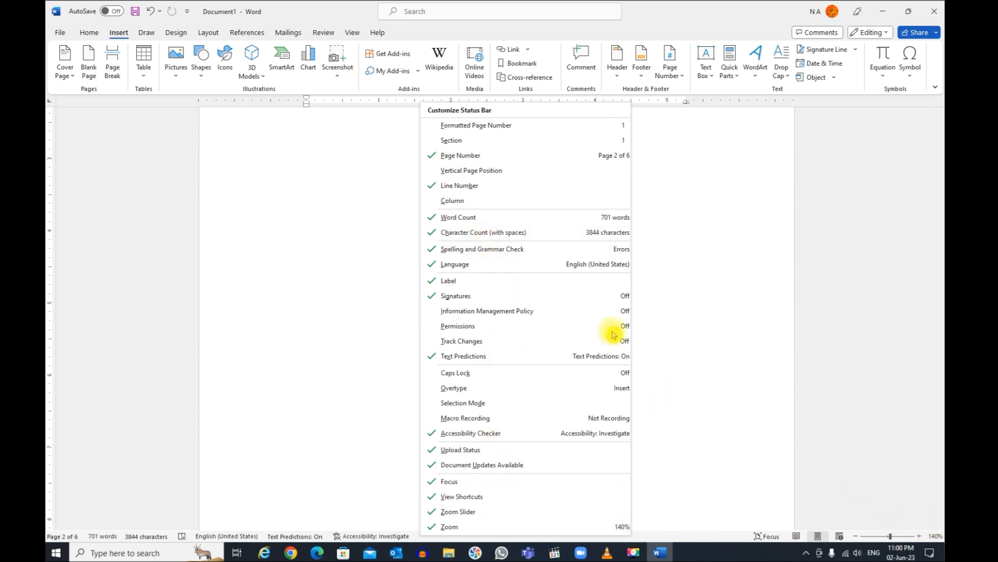
click(687, 348)
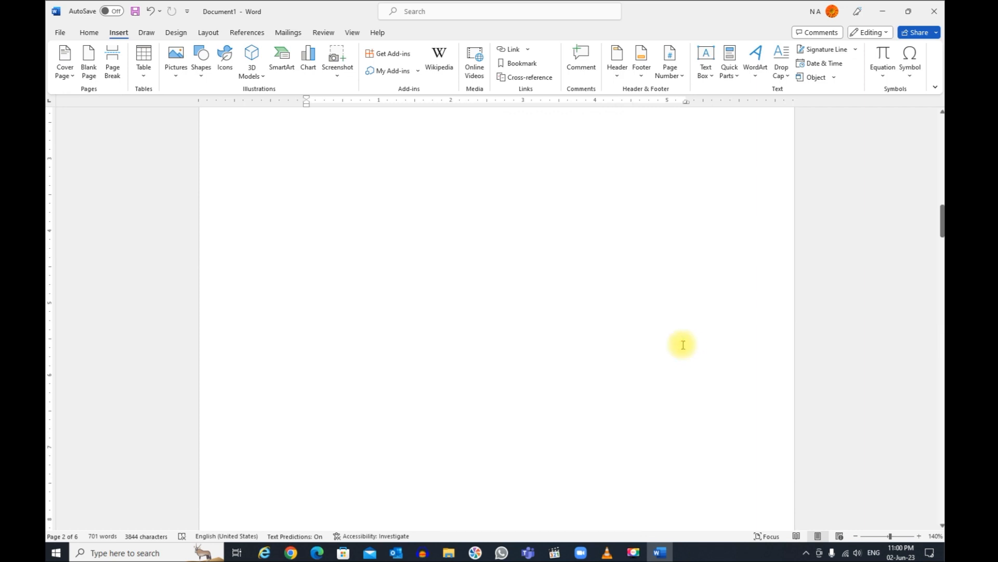
Place the cursor in the last paragraph of the Background section and check its page and line number in the status bar.
scroll(610, 300, up, 5)
scroll(611, 300, down, 5)
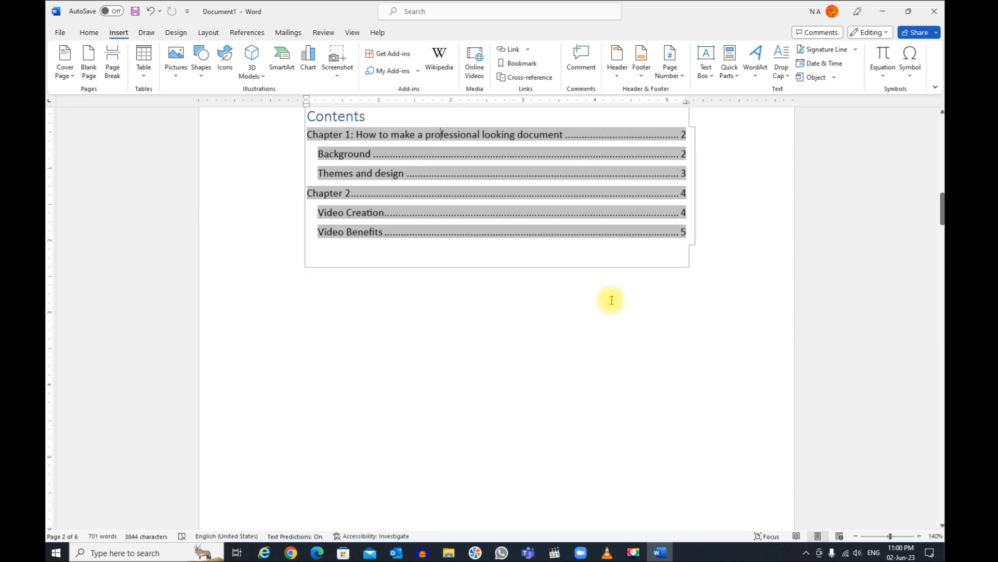
scroll(611, 299, down, 8)
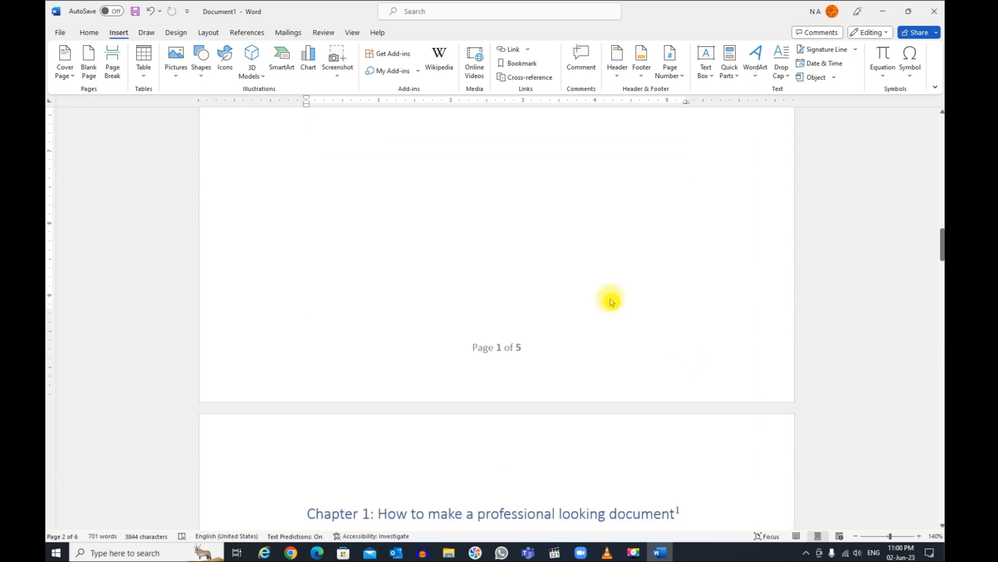
scroll(610, 299, down, 6)
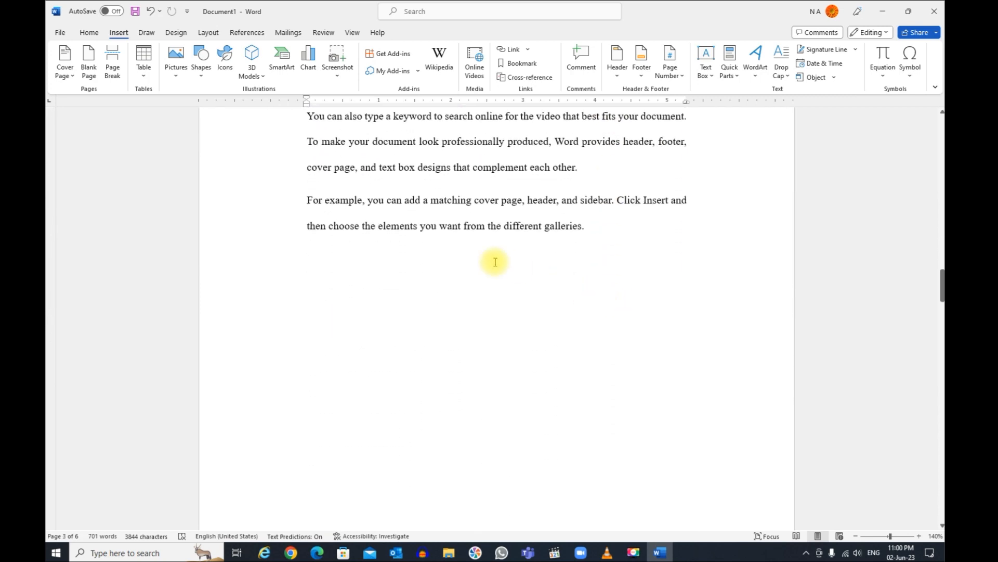
click(440, 227)
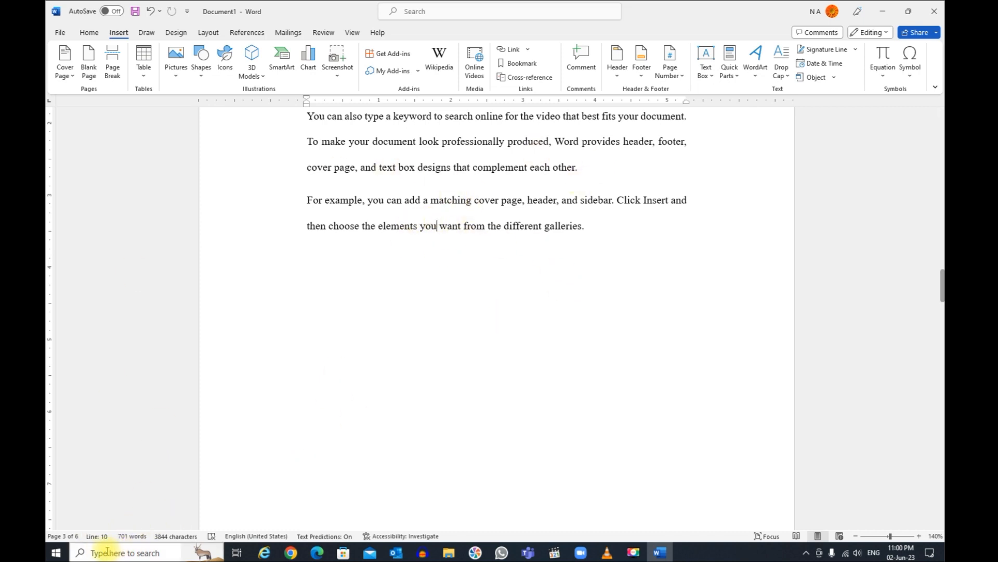
scroll(557, 279, up, 3)
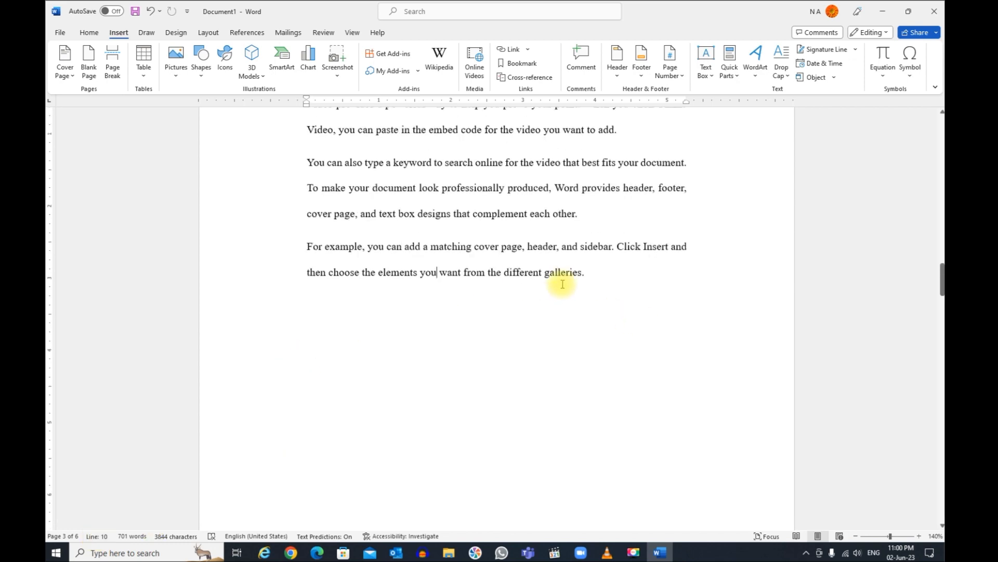
scroll(570, 291, up, 2)
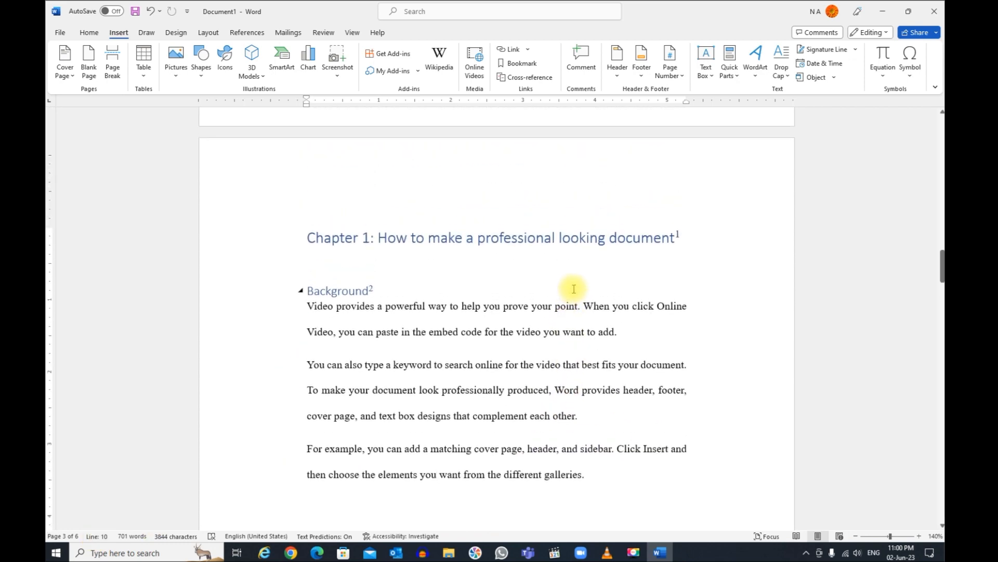
Add an empty line above the "When you apply styles" paragraph and insert page breaks there.
drag(941, 266, 941, 332)
click(571, 390)
key(Return)
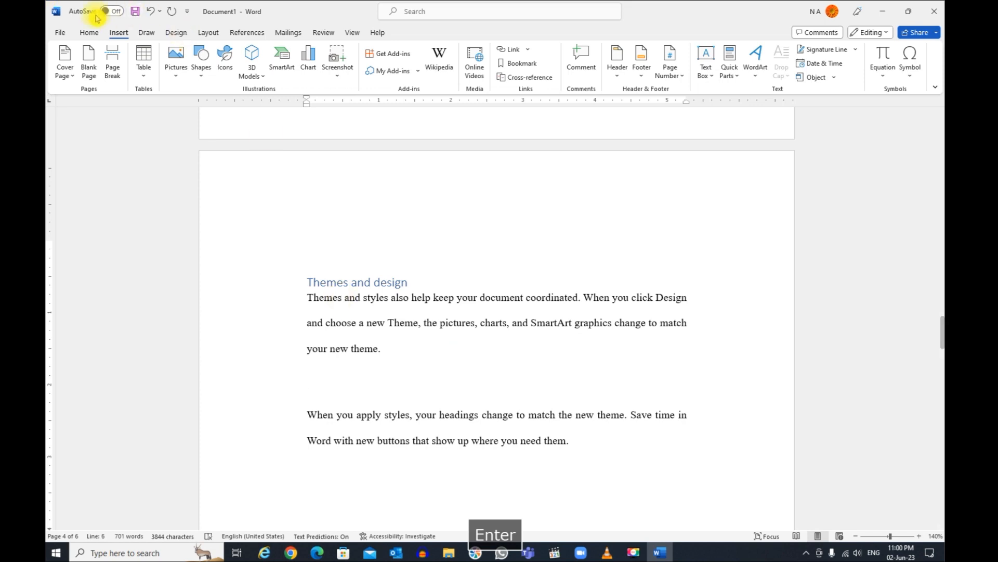
click(114, 59)
scroll(417, 291, down, 2)
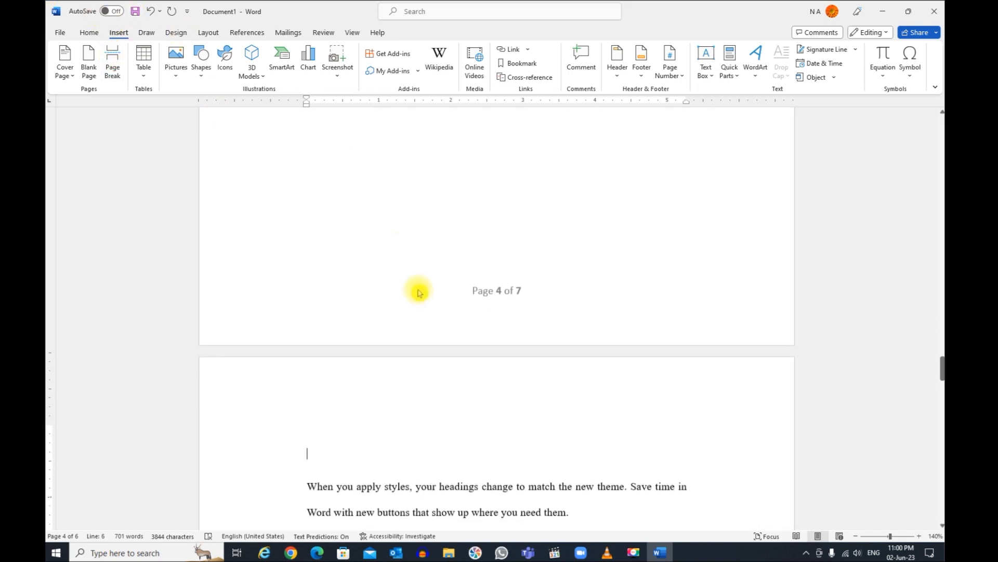
Show the paragraph marks and other hidden formatting symbols around the "Themes and design" section.
scroll(466, 287, up, 3)
scroll(466, 287, up, 4)
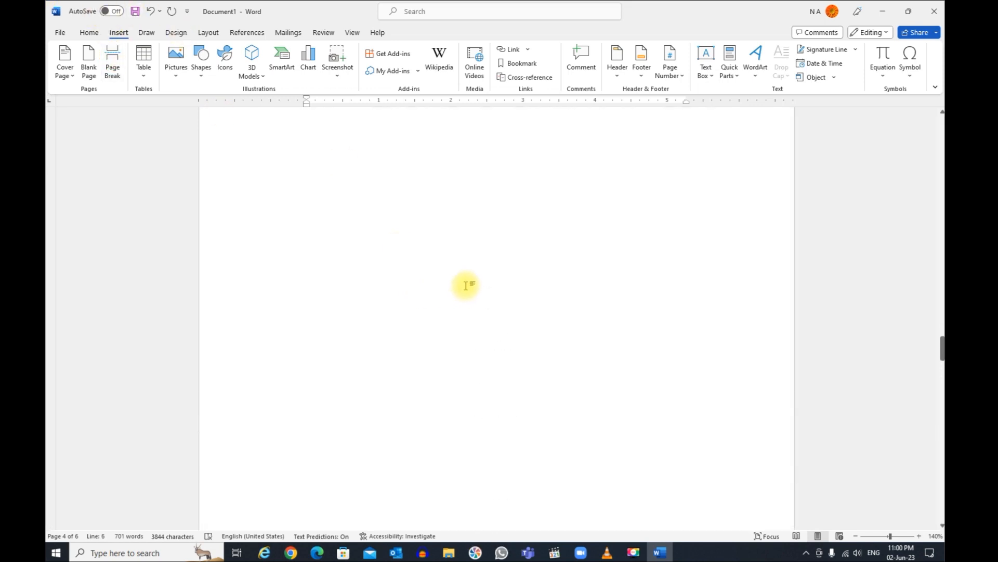
scroll(465, 262, up, 8)
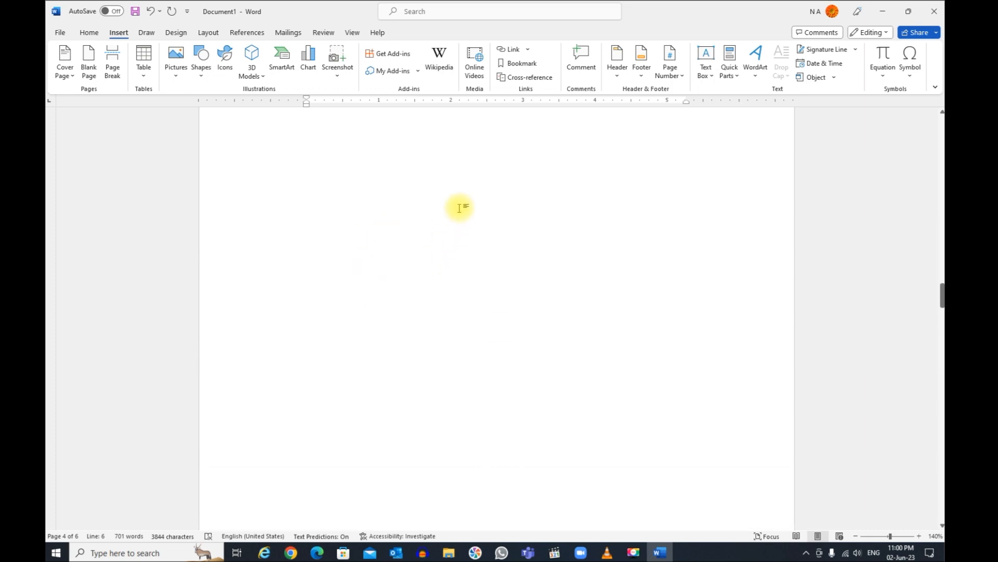
scroll(535, 228, up, 4)
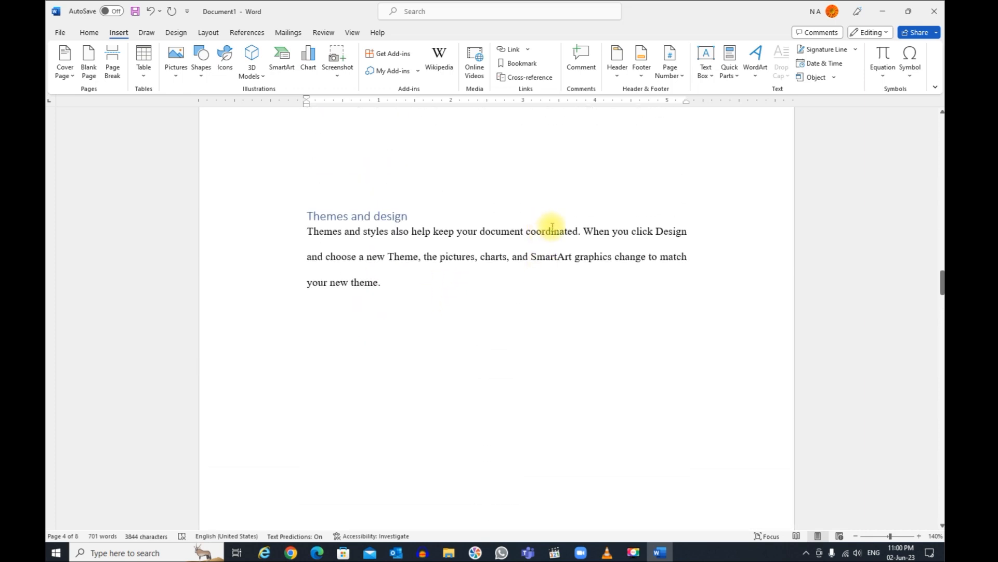
click(856, 536)
click(856, 537)
click(856, 537)
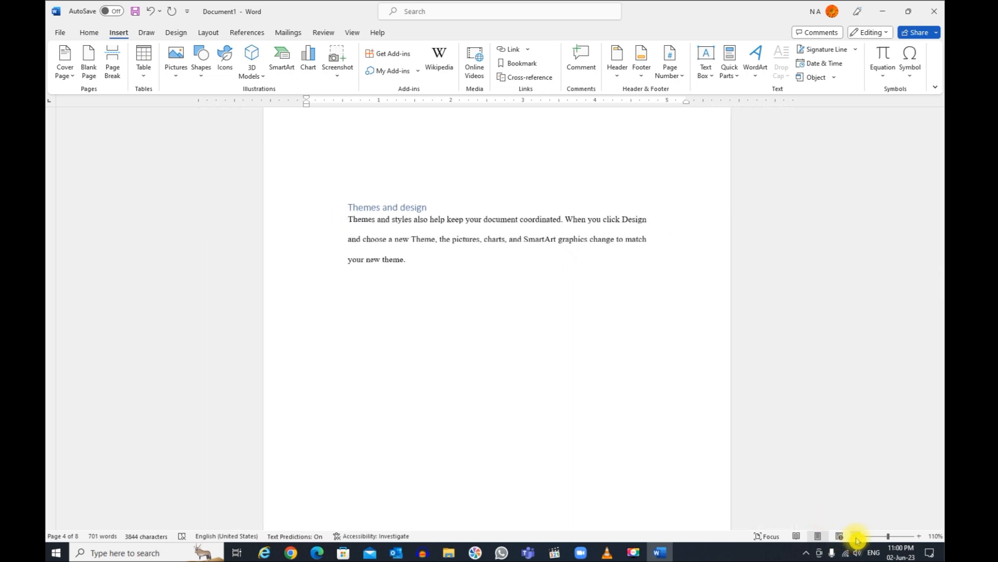
click(856, 537)
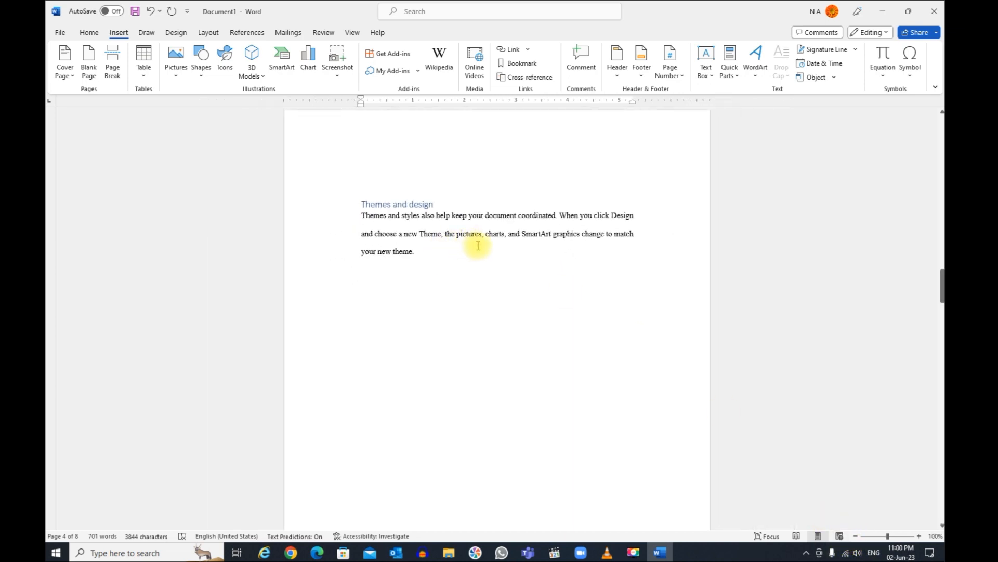
click(88, 33)
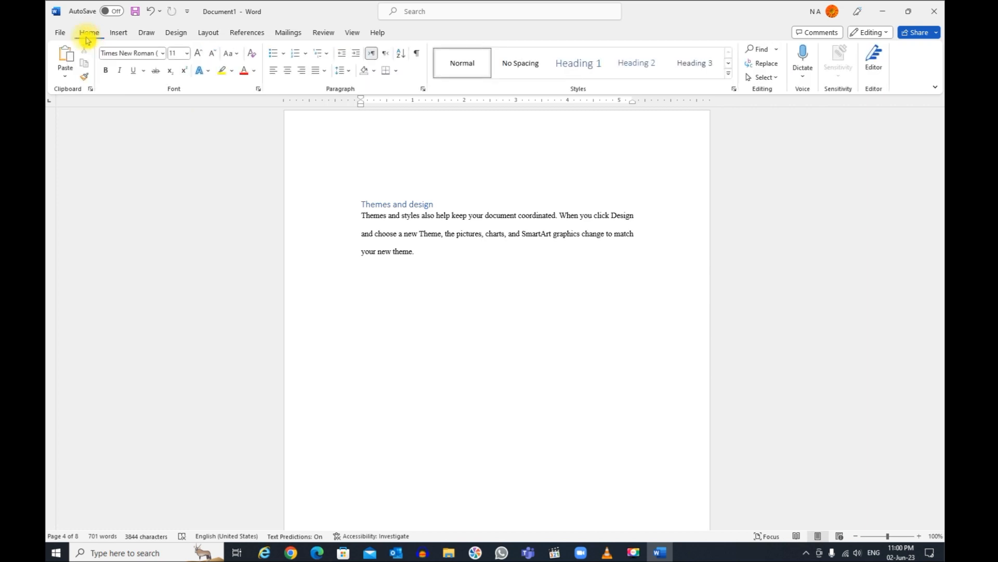
click(419, 56)
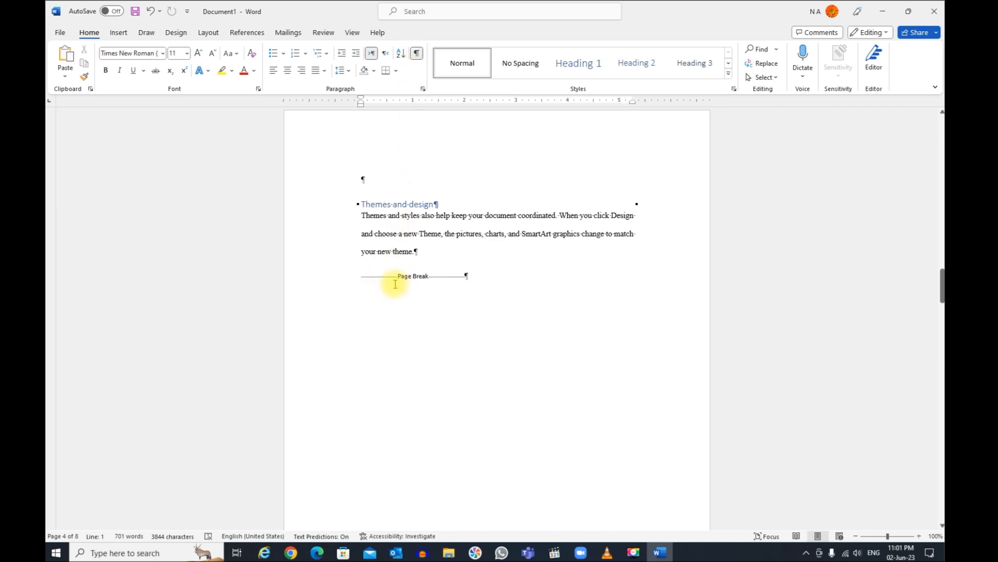
Delete the page break on the otherwise blank page and the empty lines above the "When you apply styles" paragraph.
scroll(451, 273, down, 10)
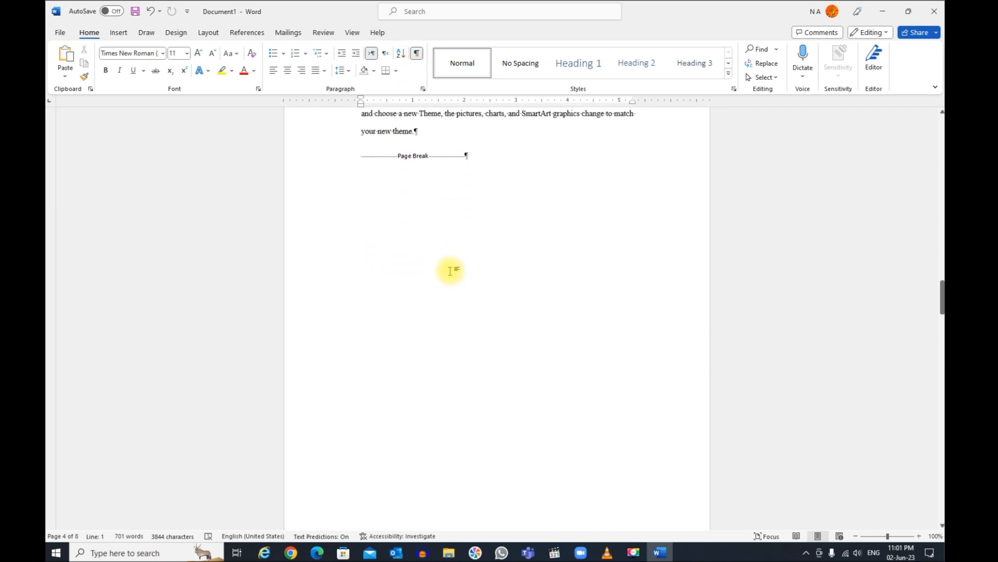
scroll(450, 268, down, 4)
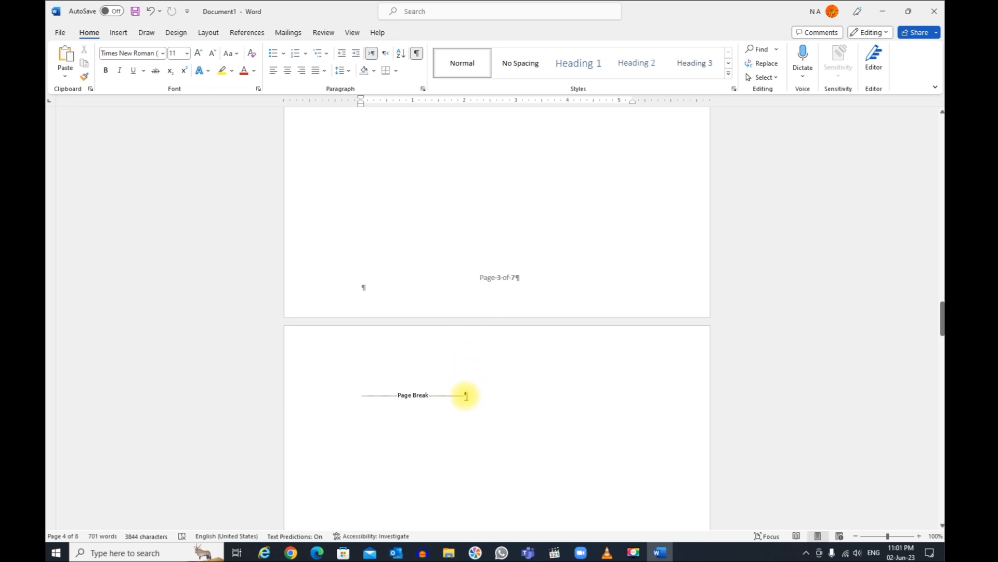
click(466, 395)
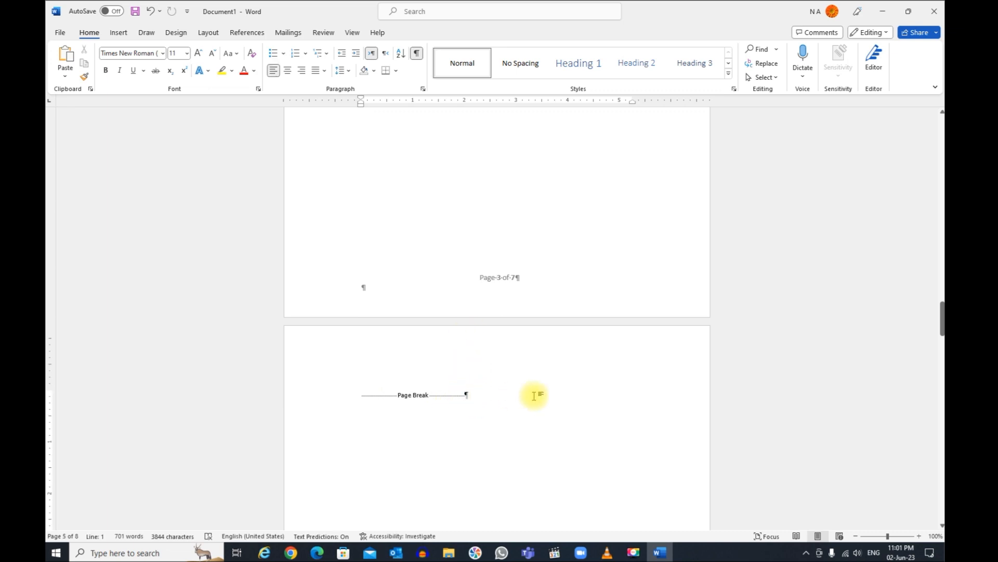
key(BackSpace)
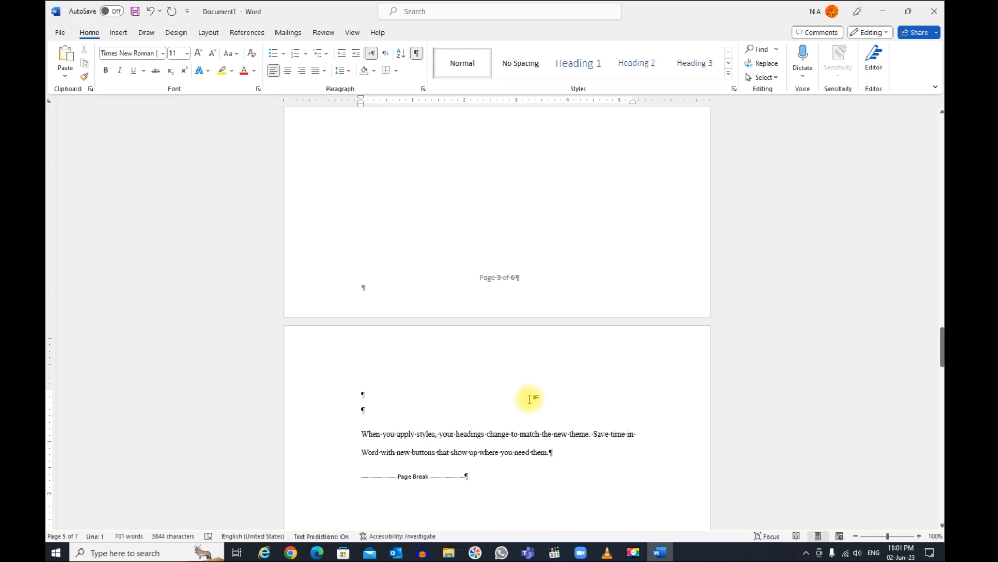
key(BackSpace)
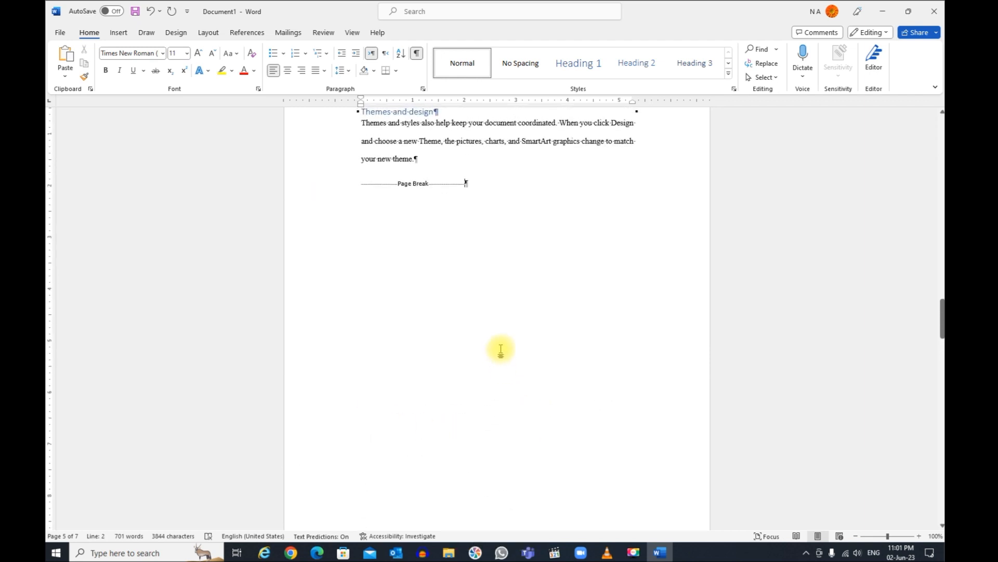
Delete the page break after "your new theme." so the "When you apply styles" paragraph rejoins the Themes and design page.
scroll(501, 264, down, 5)
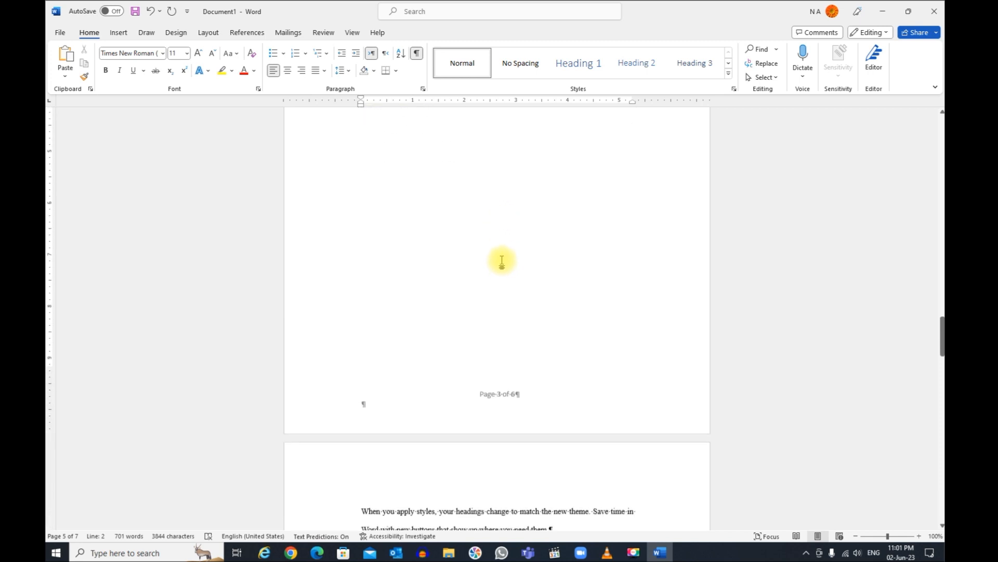
scroll(502, 254, up, 1)
click(371, 200)
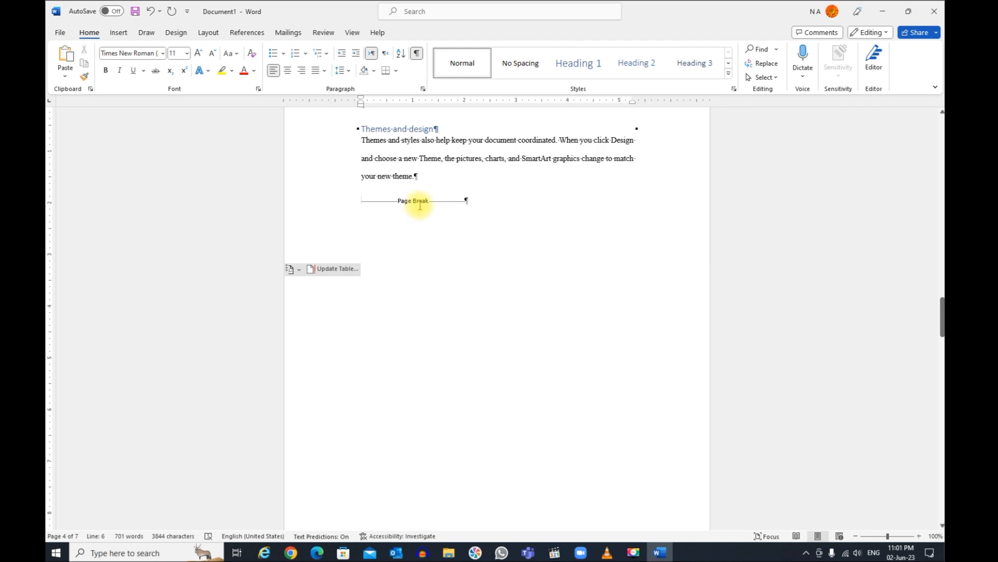
text(When you apply styles, your headings change to match the new theme. Save time in Word with new buttons that show up where you need them.)
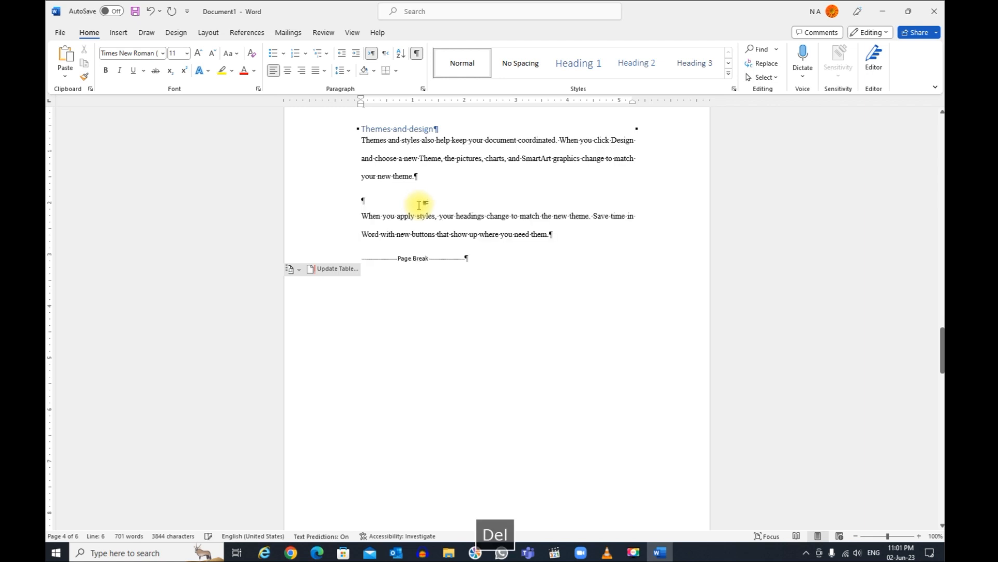
scroll(486, 231, up, 2)
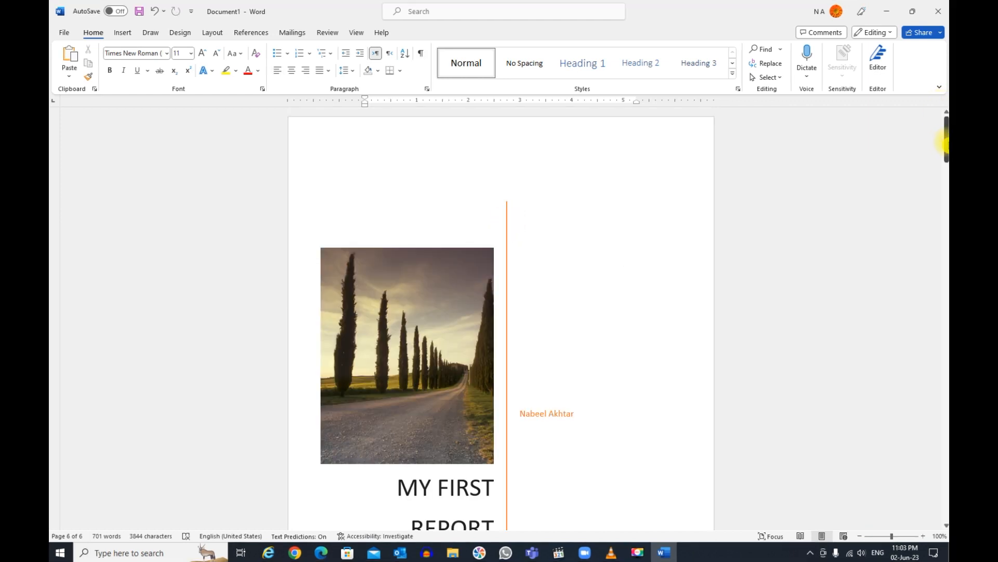
Review the report from the cover page to Themes and design, and open and close the page header above Chapter 1.
drag(944, 141, 941, 256)
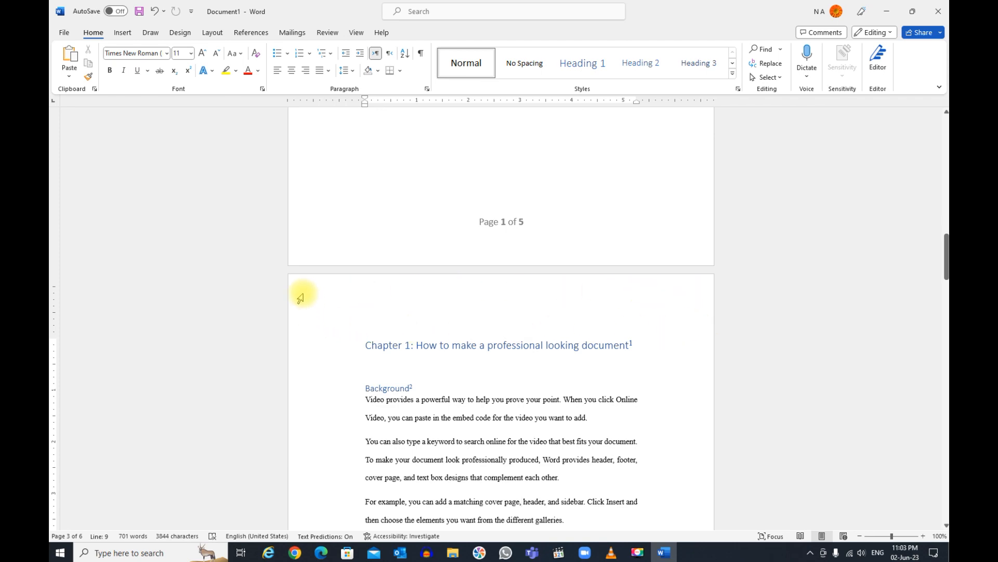
drag(945, 265, 946, 317)
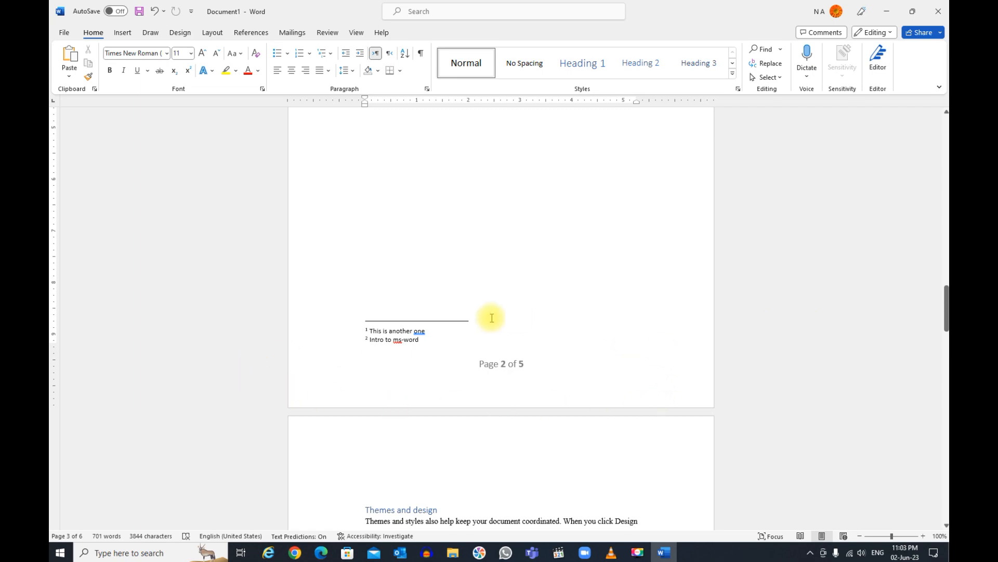
drag(946, 318, 945, 271)
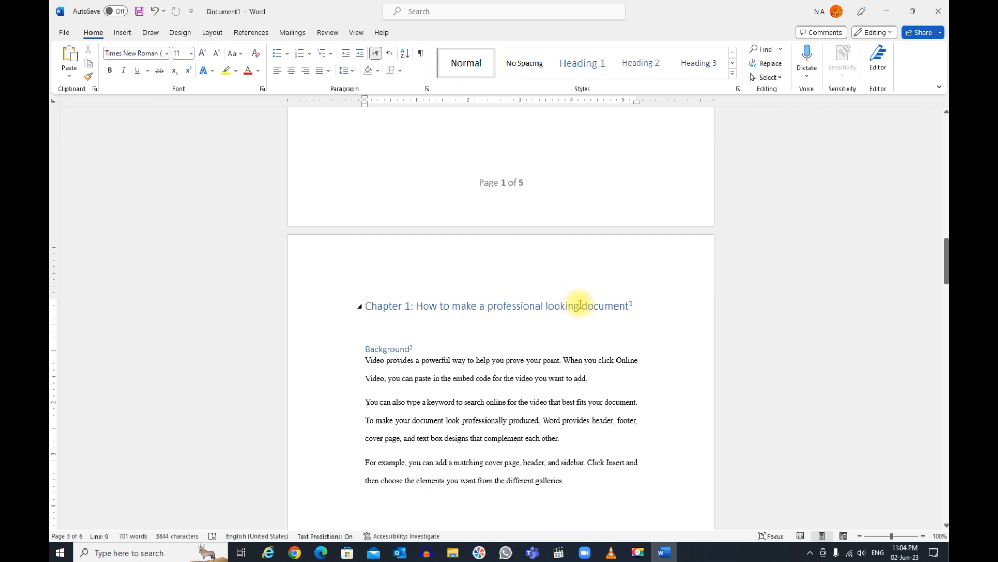
double_click(542, 255)
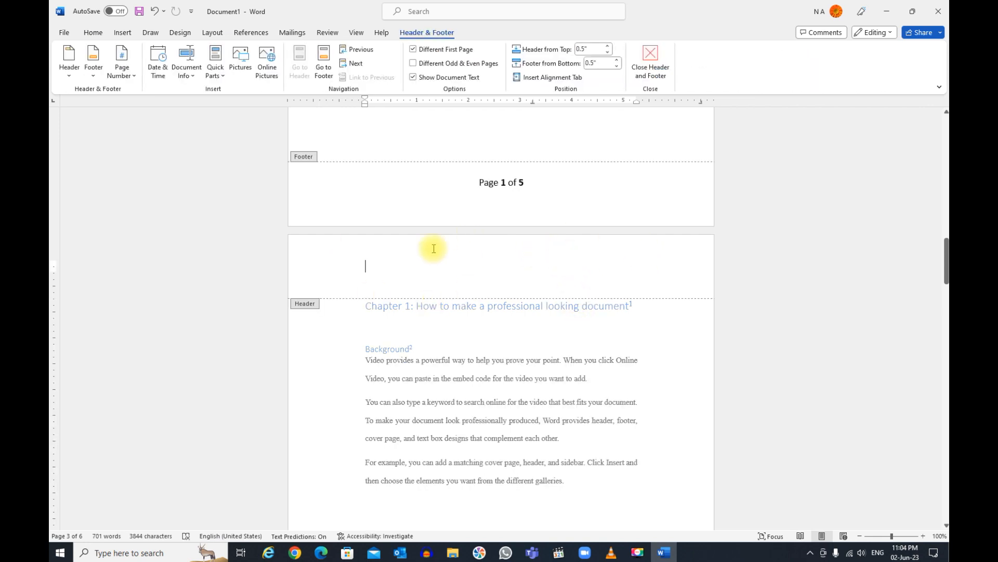
double_click(457, 383)
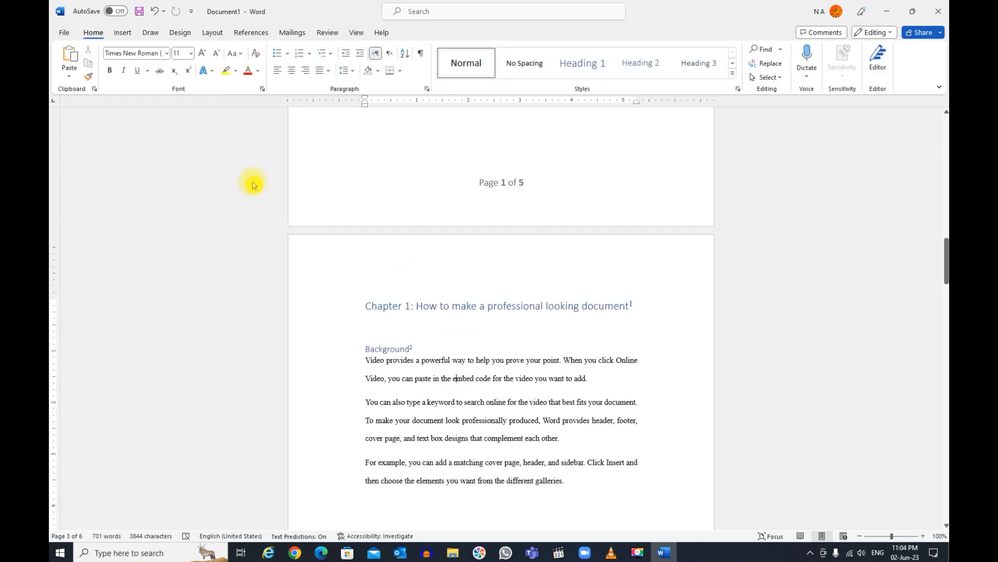
Insert a Blank header on the Chapter 1 page with the text "MS-Word" and align it to the right margin.
click(123, 33)
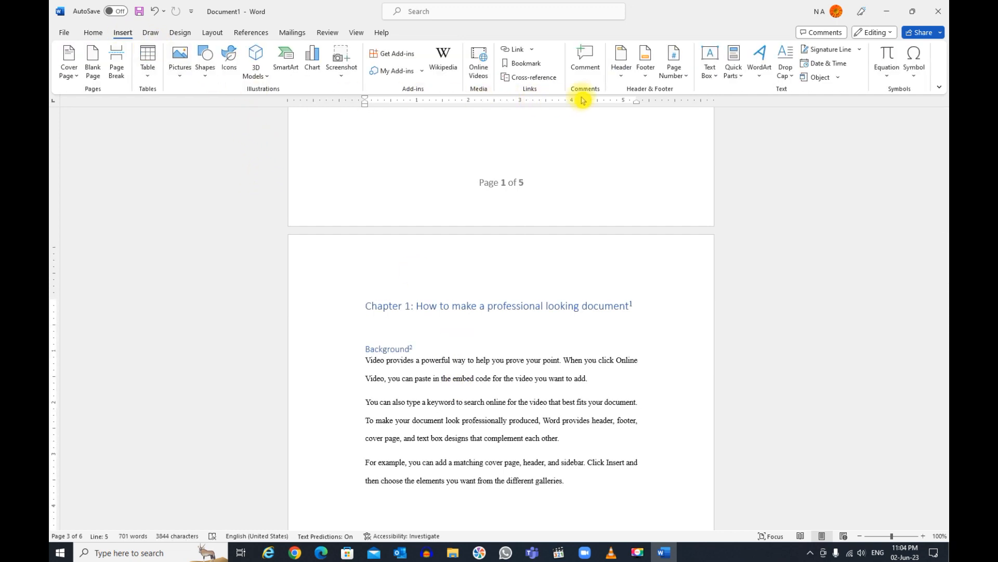
click(622, 73)
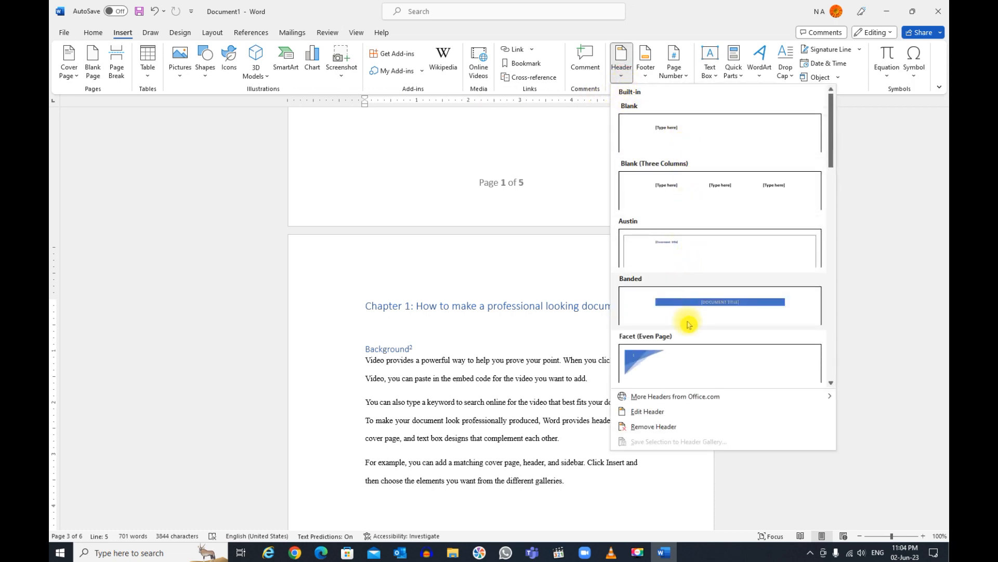
click(680, 137)
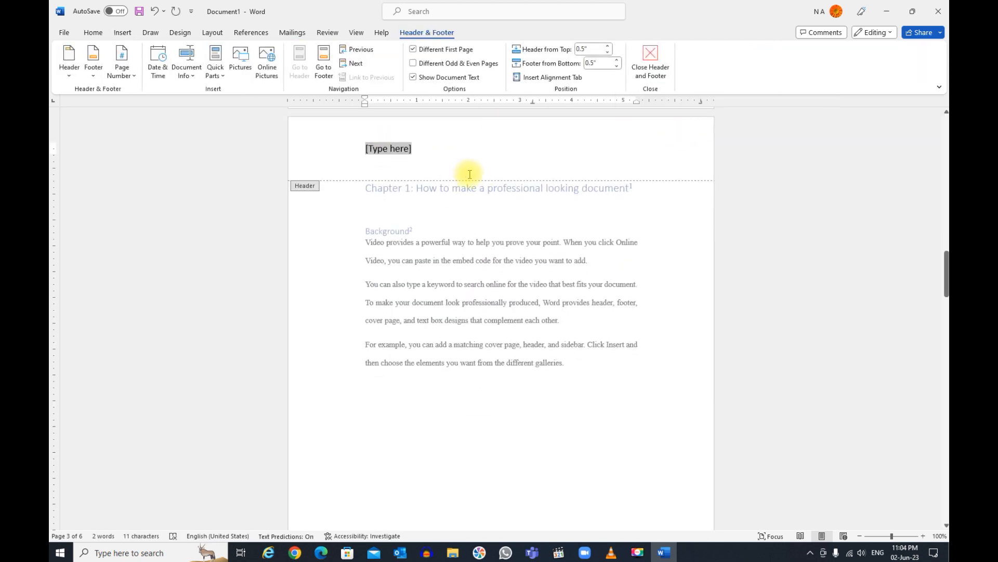
text(MS_)
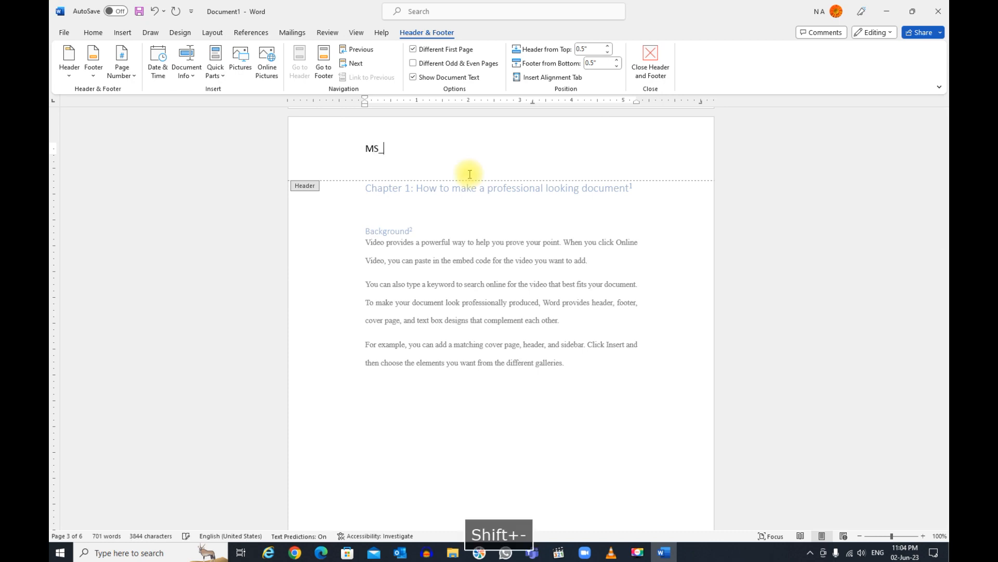
key(BackSpace)
text(-W)
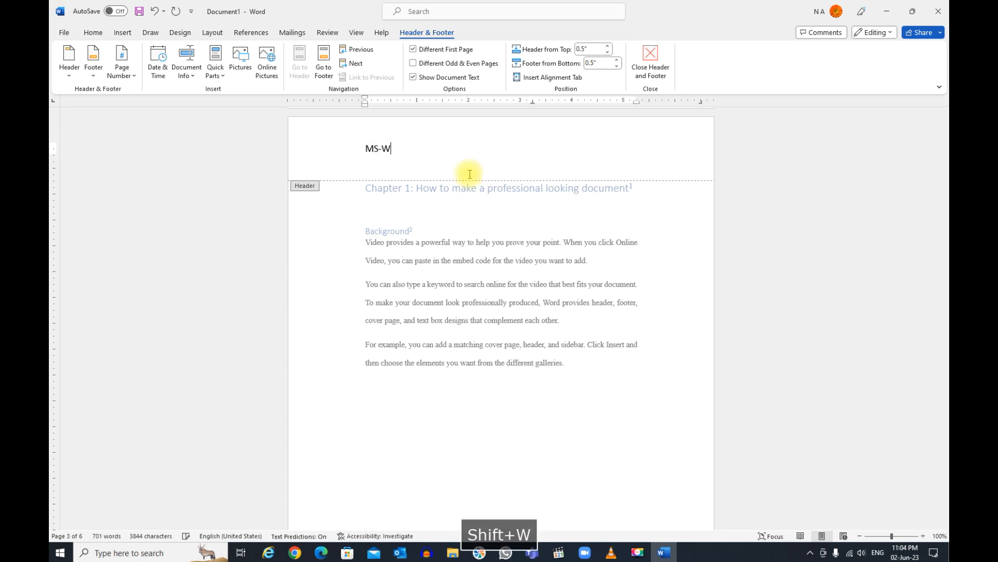
text(ord)
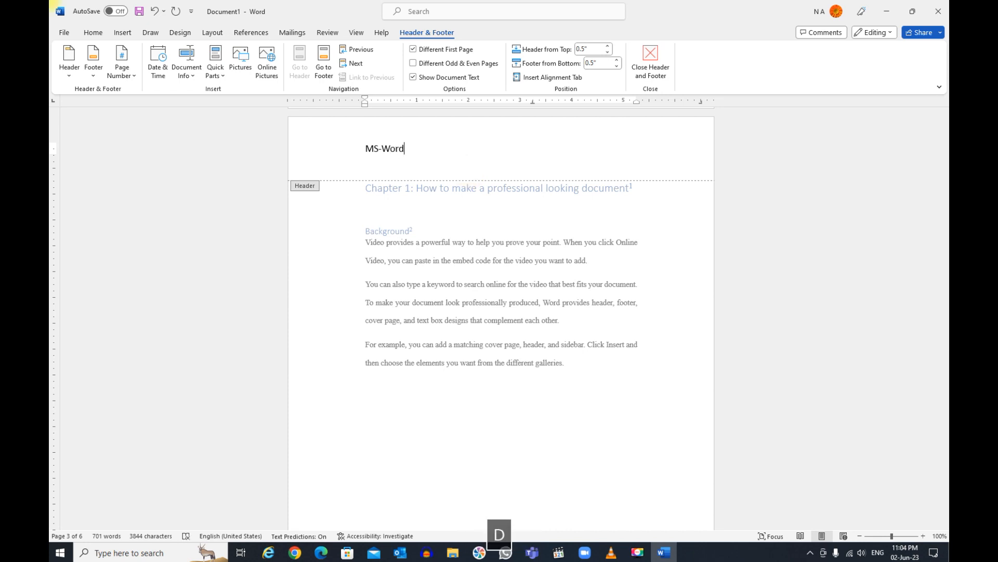
click(93, 32)
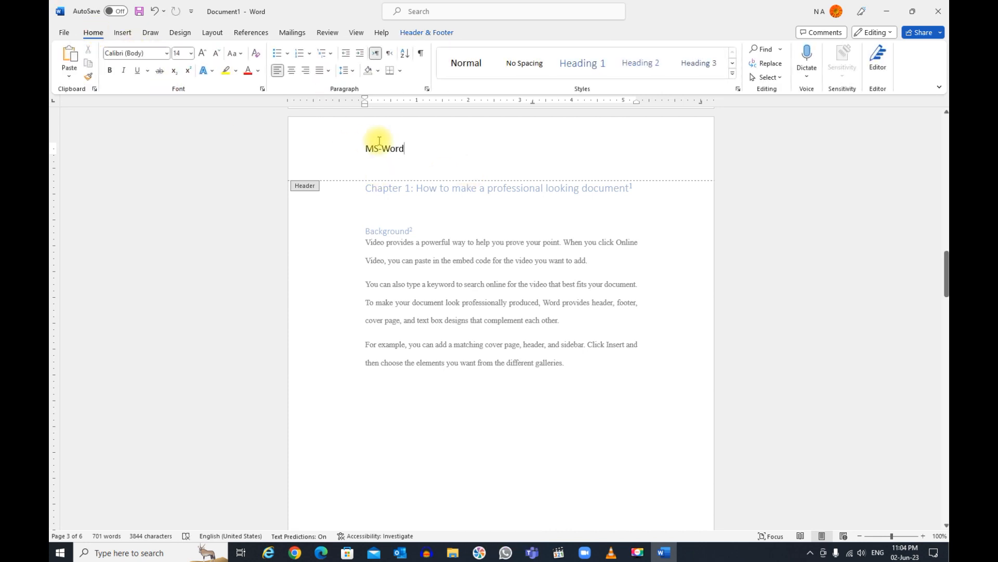
click(306, 72)
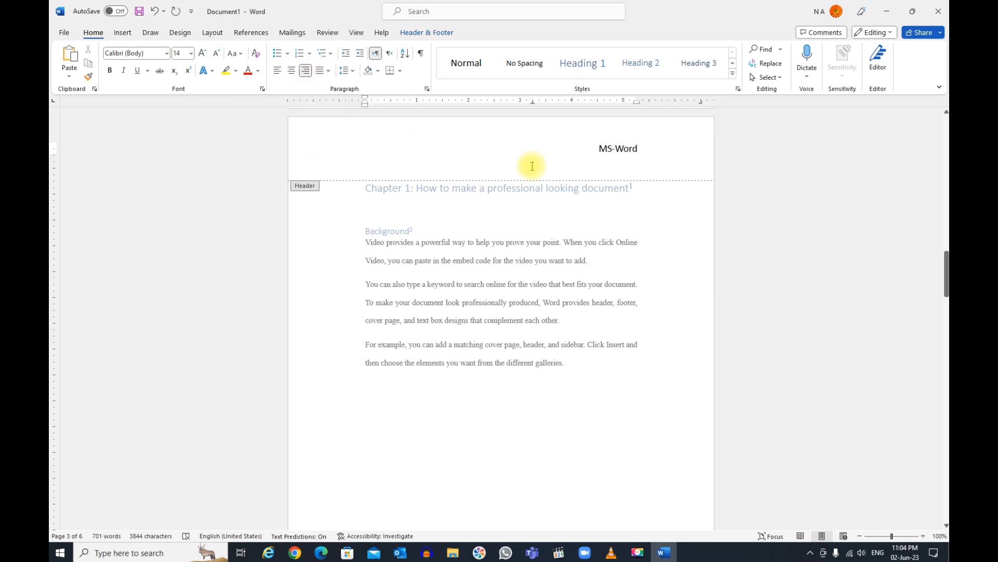
Add the author's full name as a second line beneath "MS-Word" in the header.
key(Return)
text(Nabeel)
key(BackSpace)
key(BackSpace)
text(el a)
key(BackSpace)
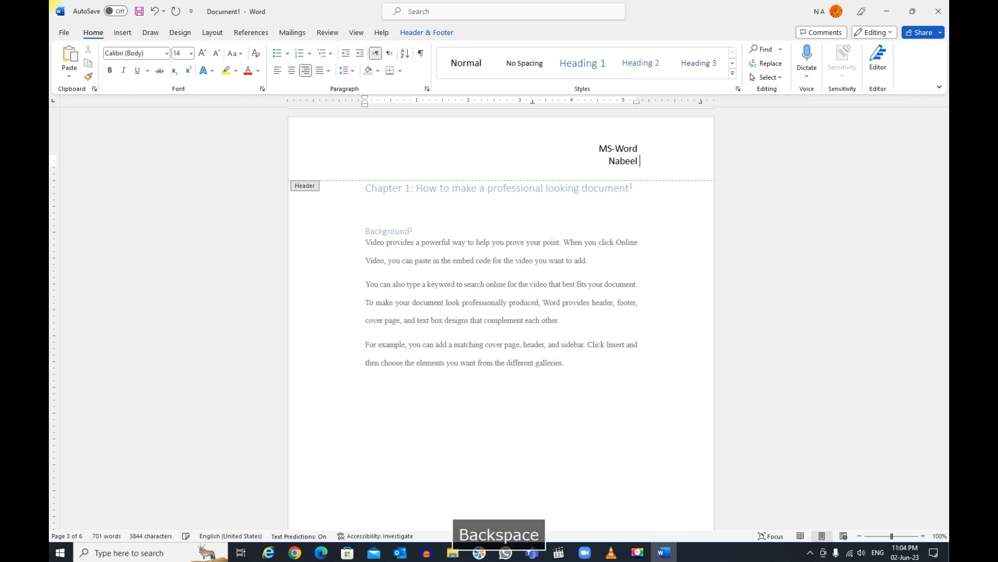
text(Akhtar)
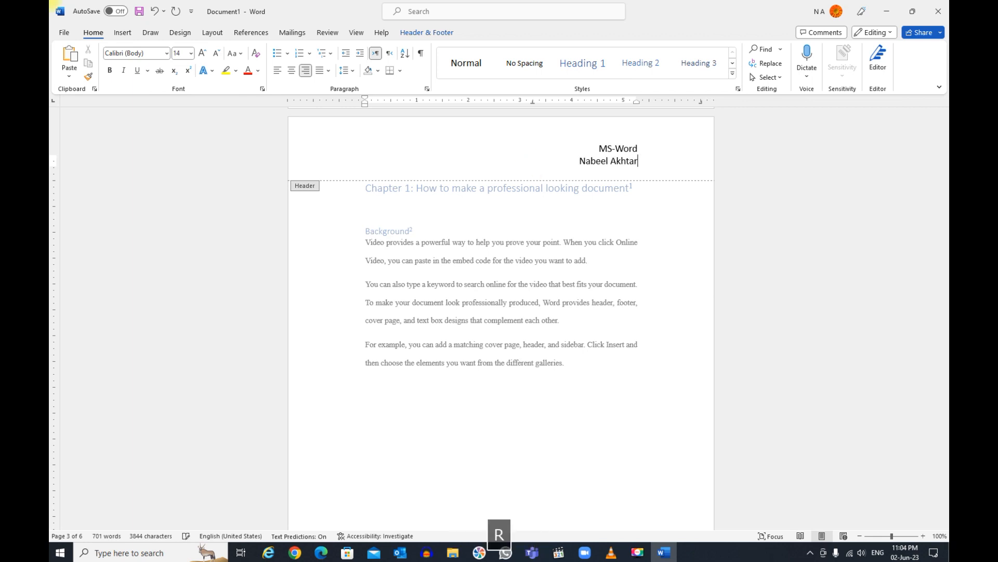
Reduce both header lines to font size 11 and return to the body text.
drag(600, 149, 630, 160)
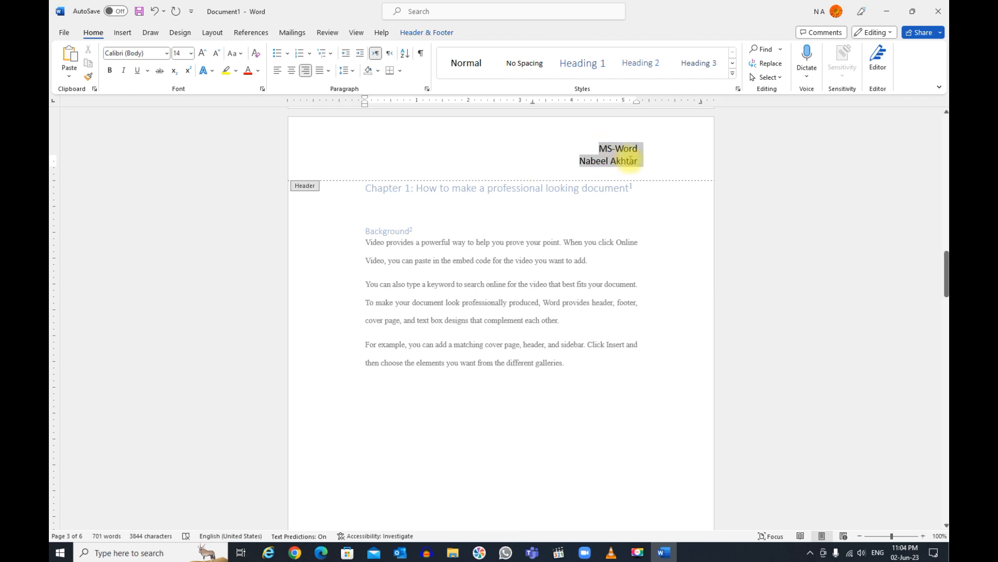
click(218, 55)
click(218, 56)
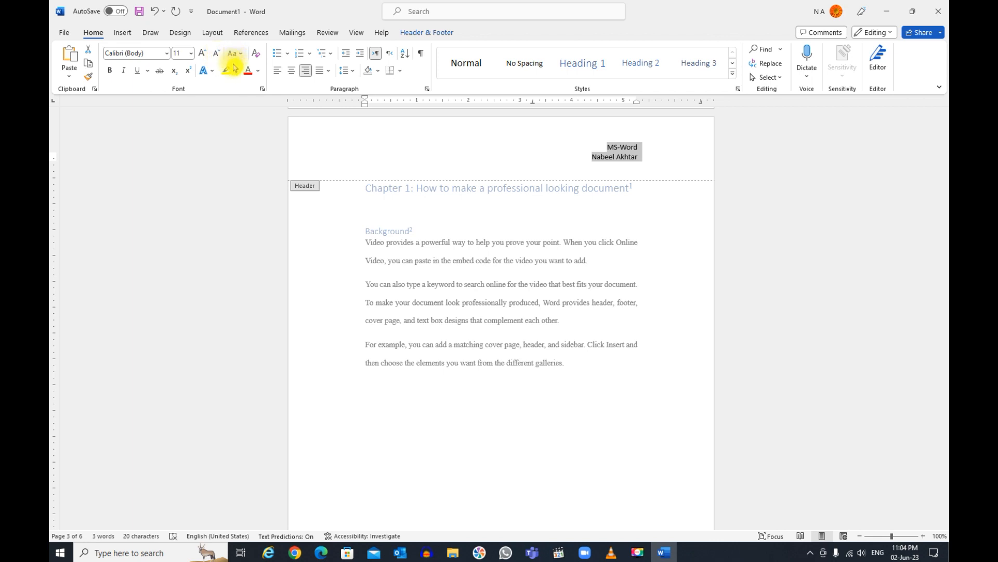
double_click(519, 245)
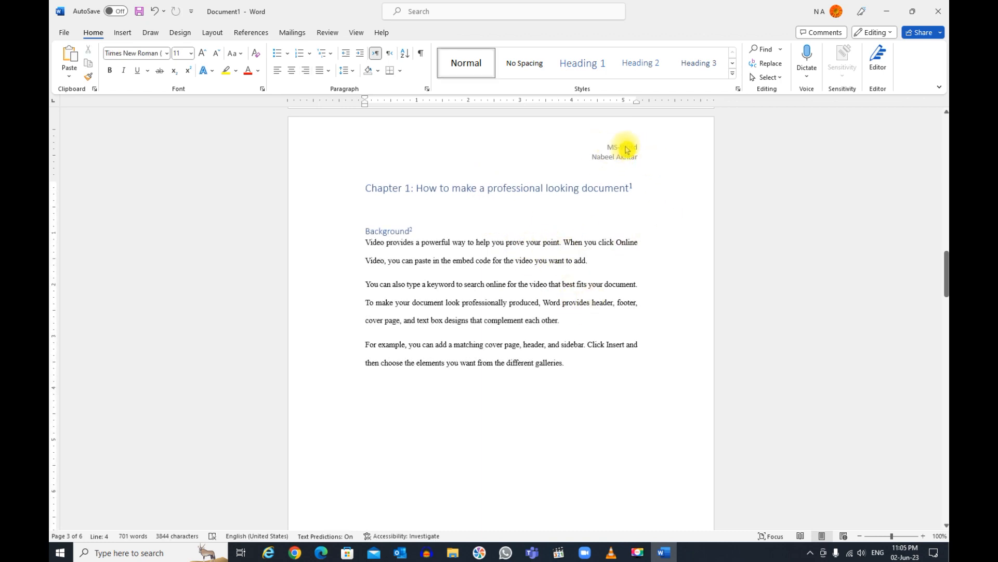
Turn off the different first page option for headers and footers in the page setup, applied to the whole document.
scroll(635, 163, down, 5)
scroll(641, 167, down, 6)
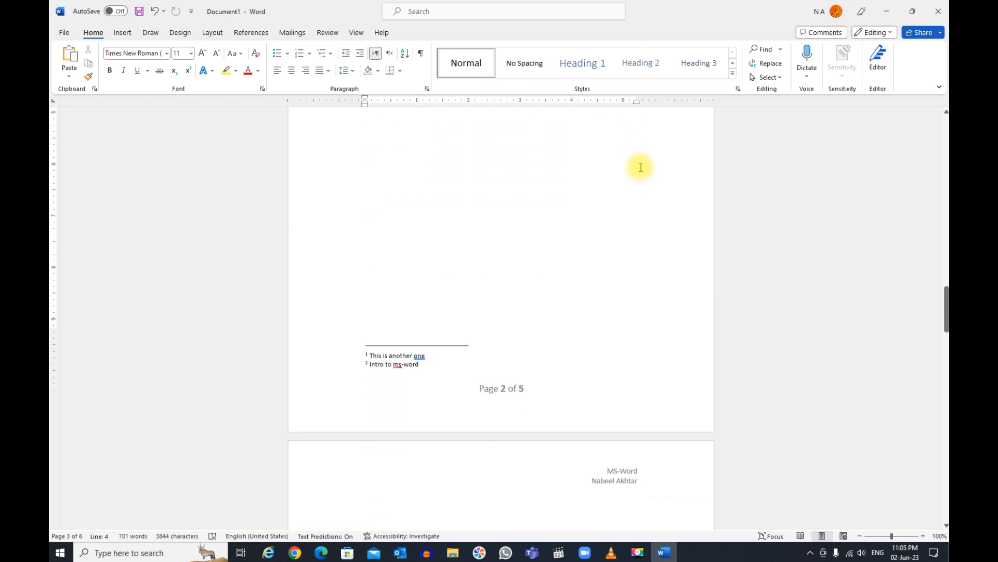
drag(946, 319, 946, 186)
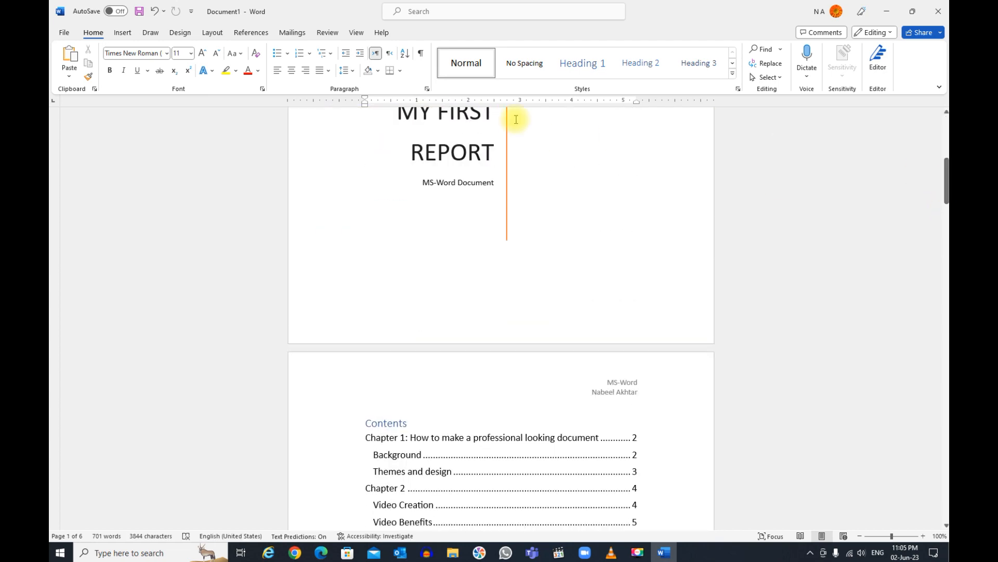
click(212, 34)
click(237, 89)
click(465, 143)
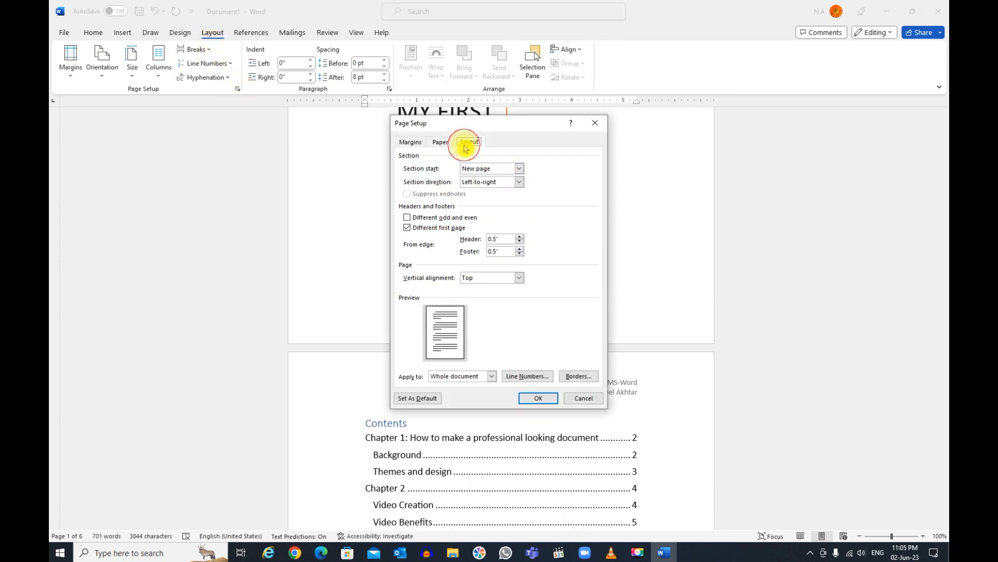
click(538, 398)
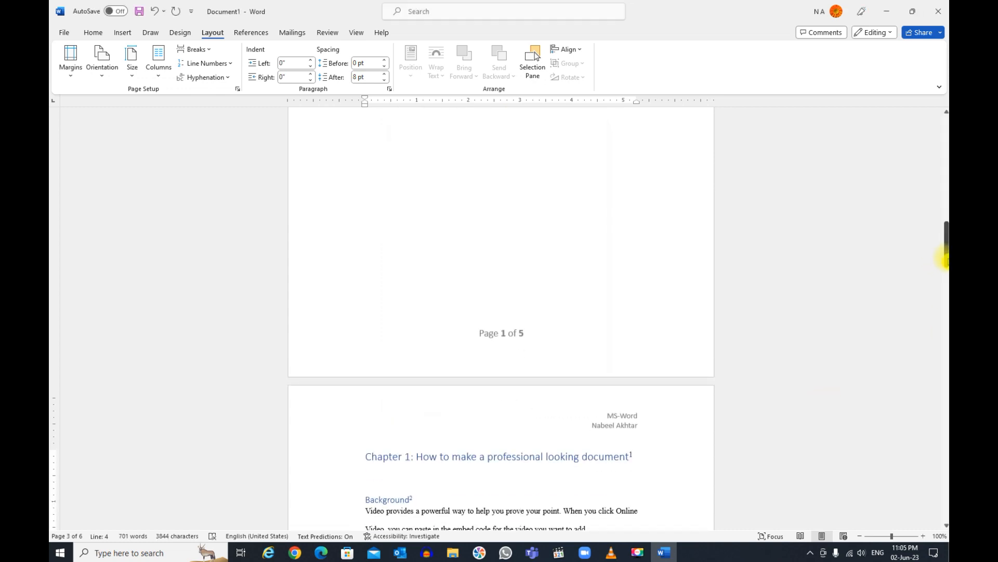
Turn on the different first page option for the whole document to separate the cover page's header and footer from the rest.
drag(945, 260, 945, 203)
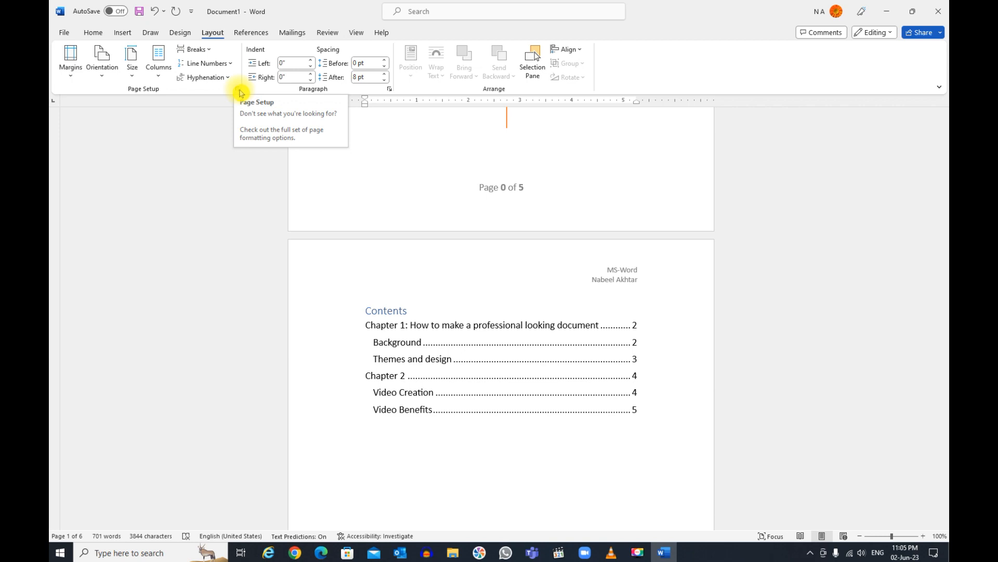
click(237, 90)
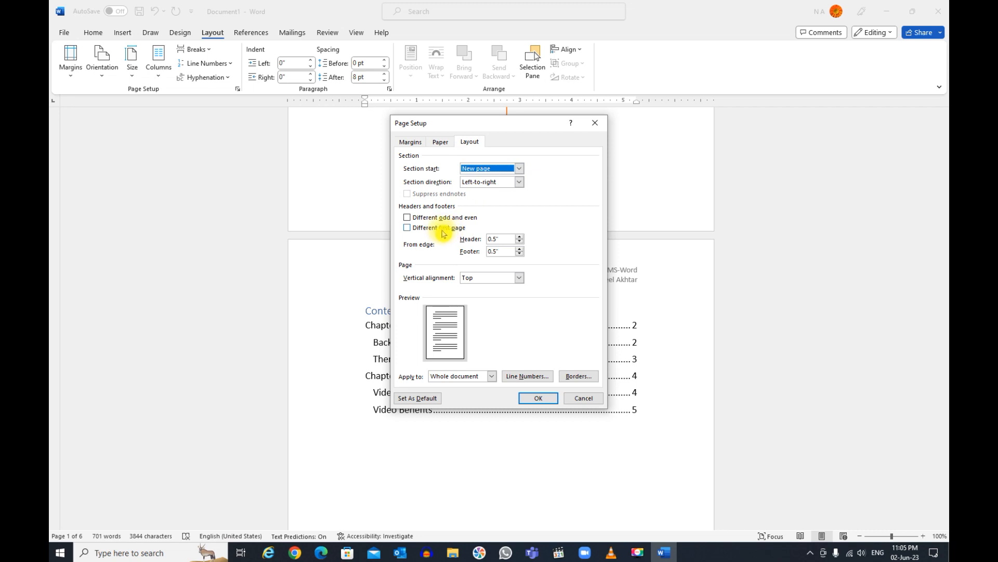
click(442, 233)
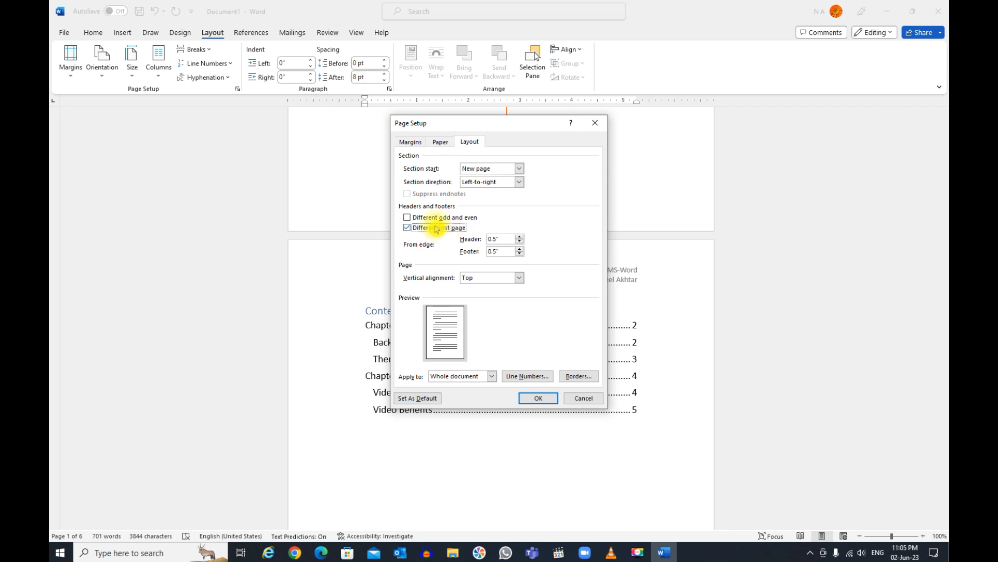
click(538, 398)
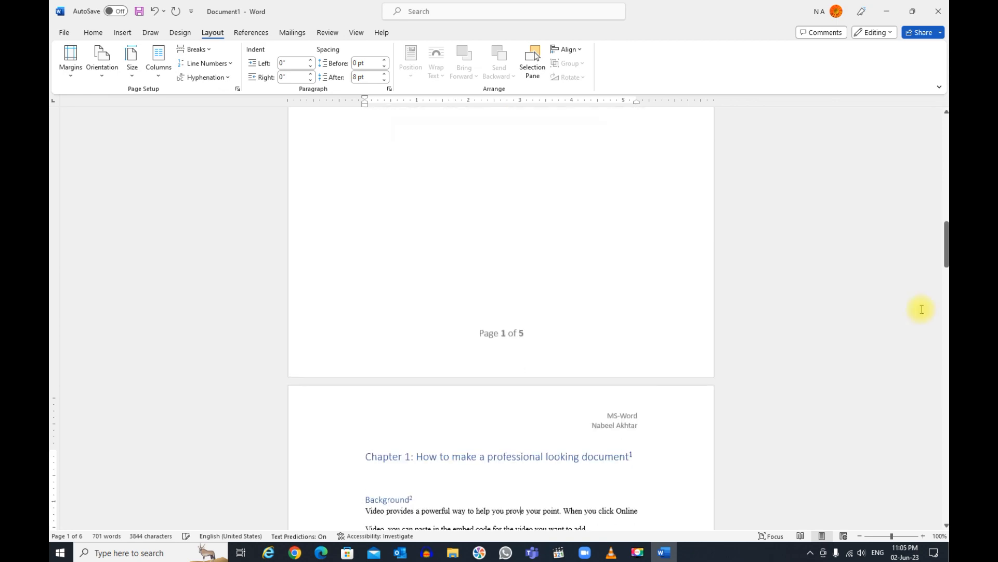
drag(945, 248, 946, 221)
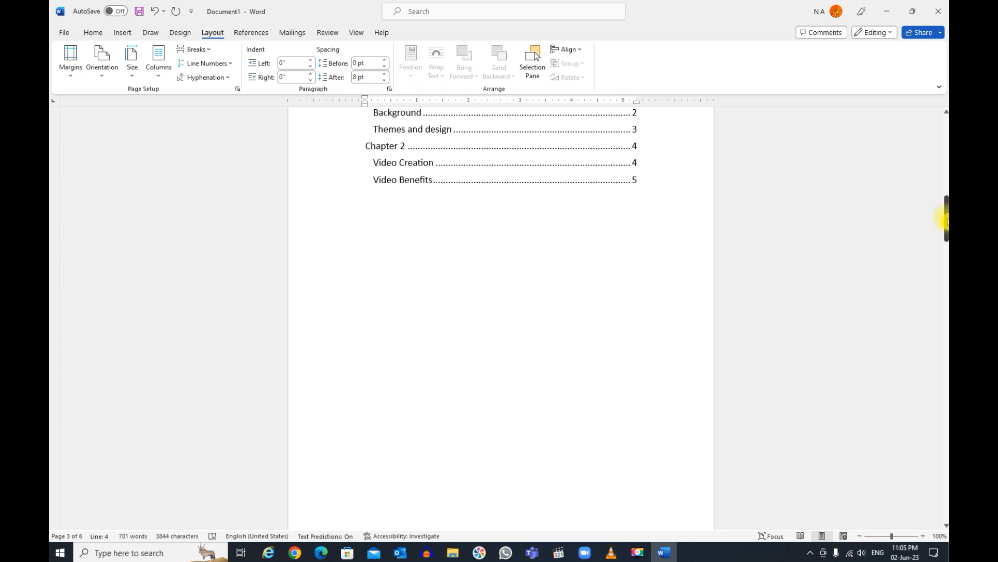